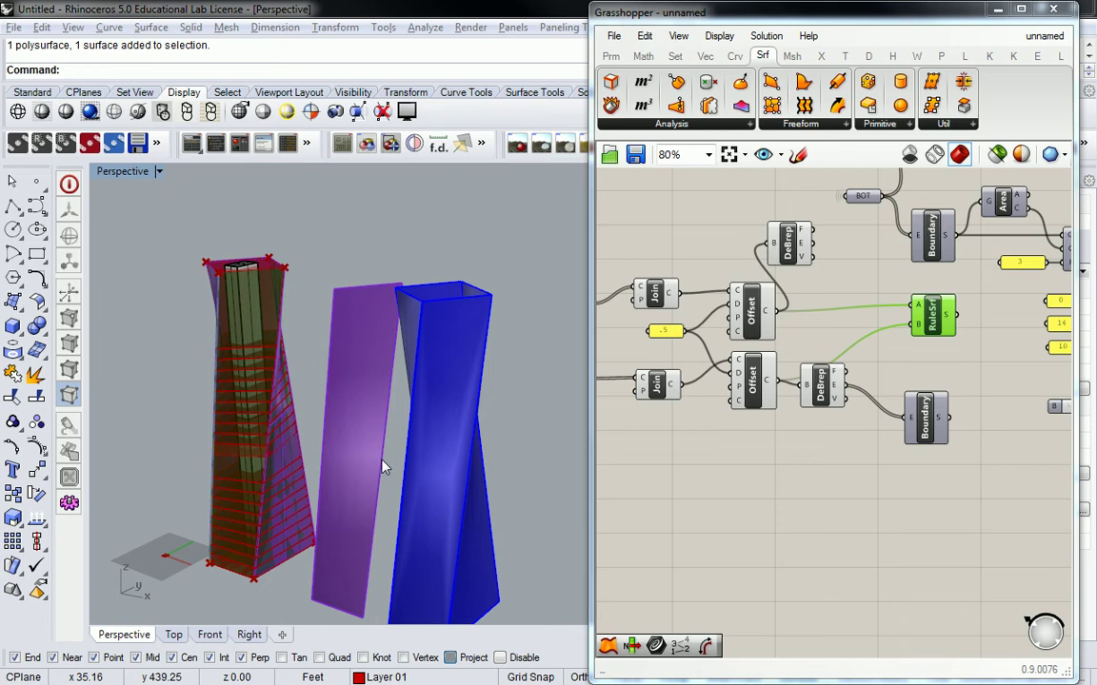
- Delete the left tower's baked twisted polysurface and leftover surface, then deselect RuleSrf
left_click(279, 345)
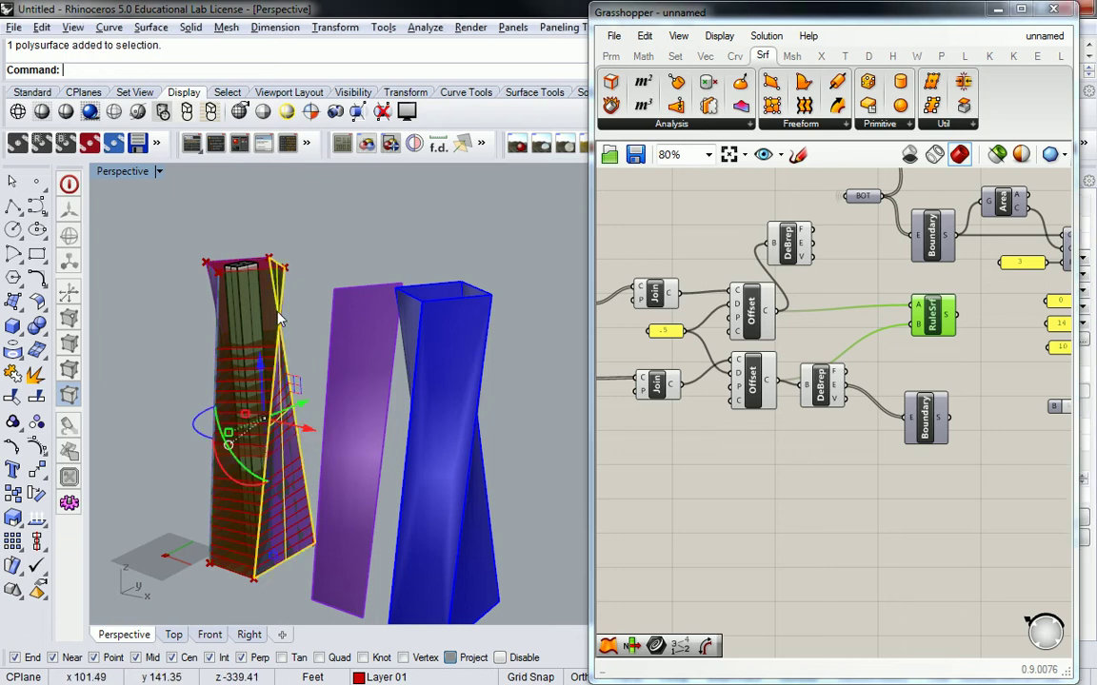
key("Delete")
left_click(276, 309)
left_click(214, 288)
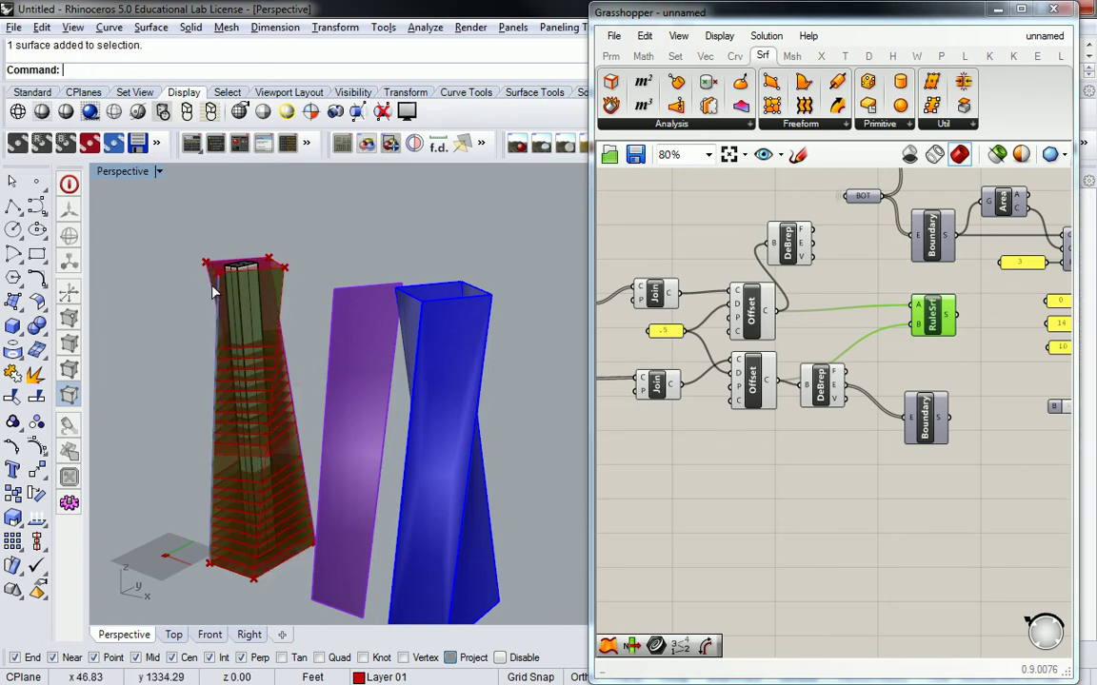
key("Delete")
right_click_drag(436, 399, 455, 387)
left_click(778, 435)
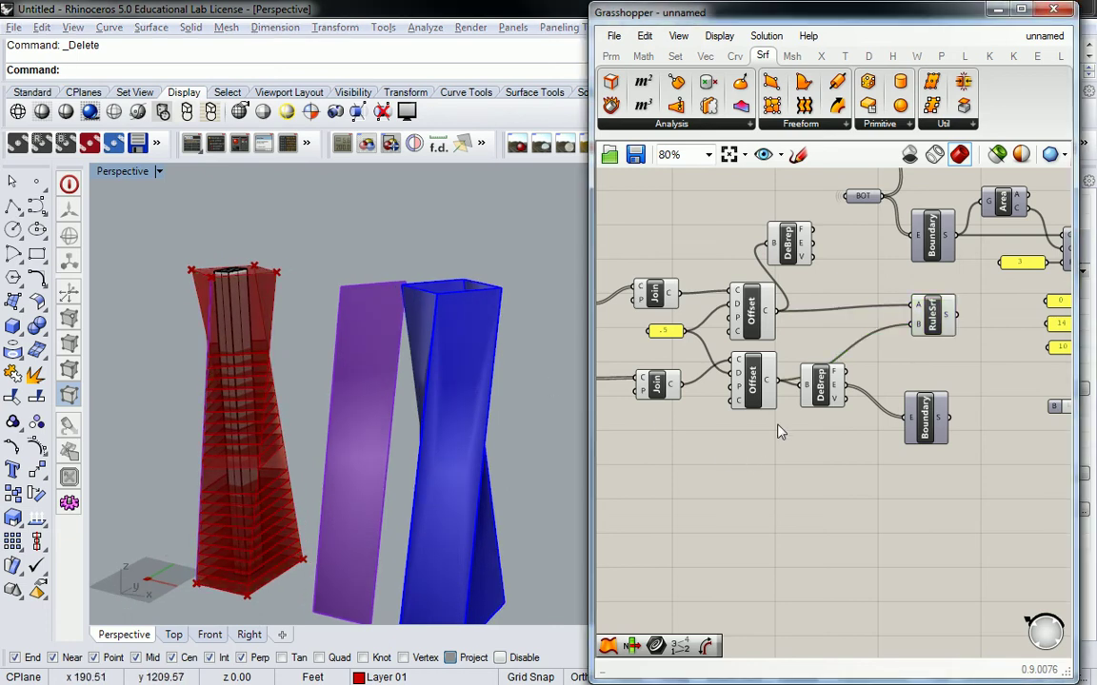
- Rearrange the two DeBrep components and wire their edges into RuleSrf inputs A and B
left_click_drag(789, 240, 831, 276)
left_click_drag(821, 382, 824, 401)
left_click(864, 400)
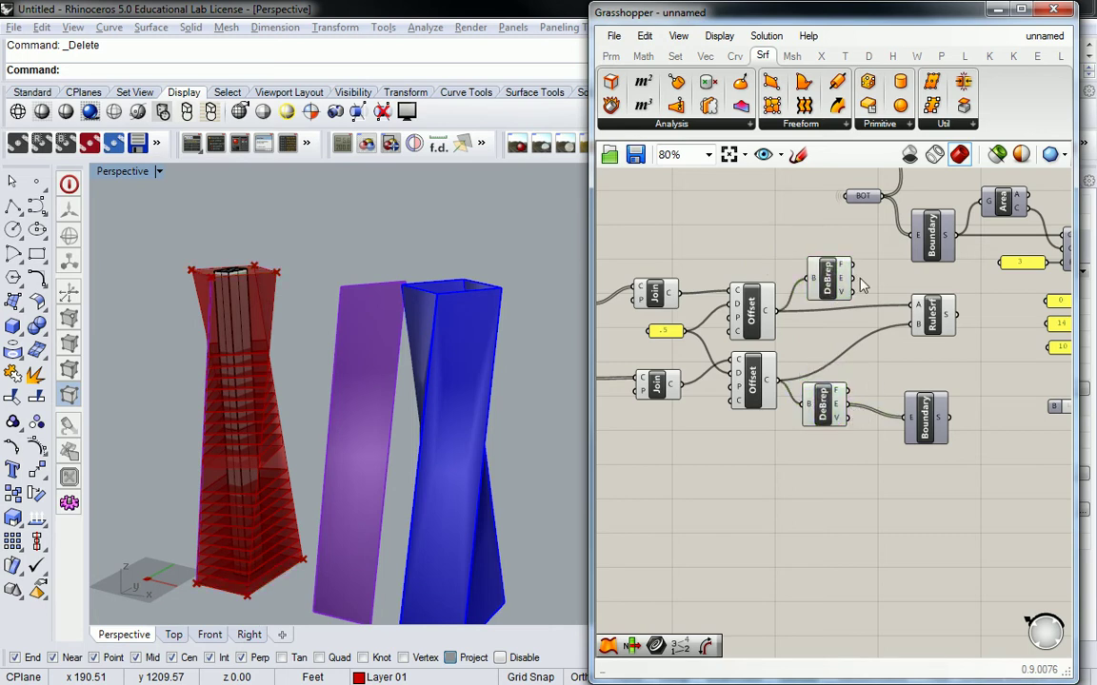
left_click_drag(850, 277, 909, 305)
left_click_drag(850, 404, 911, 325)
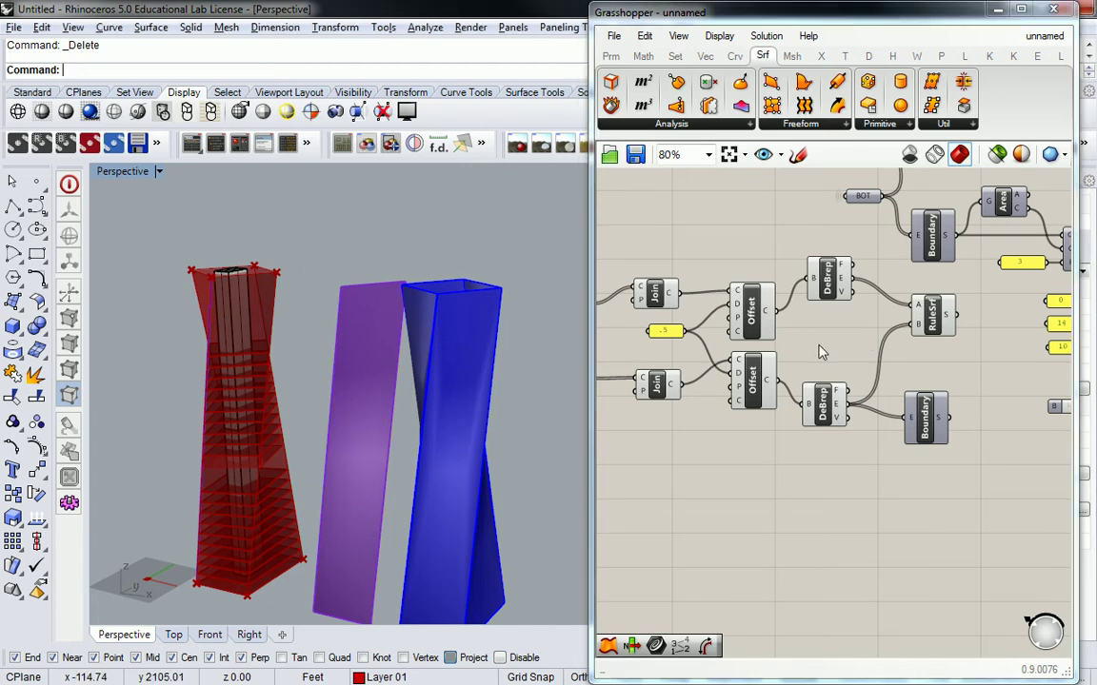
- Turn off the RuleSrf preview and check its five-surface S output
right_click_drag(815, 347, 789, 341)
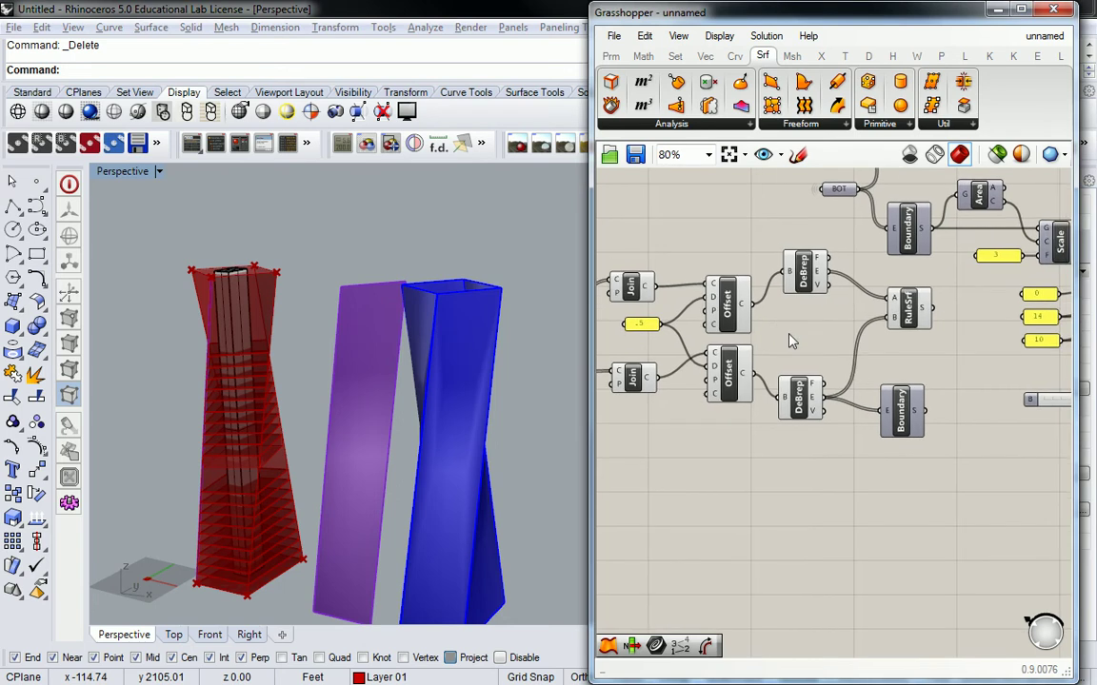
scroll(795, 335, "up", 1)
left_click(935, 307)
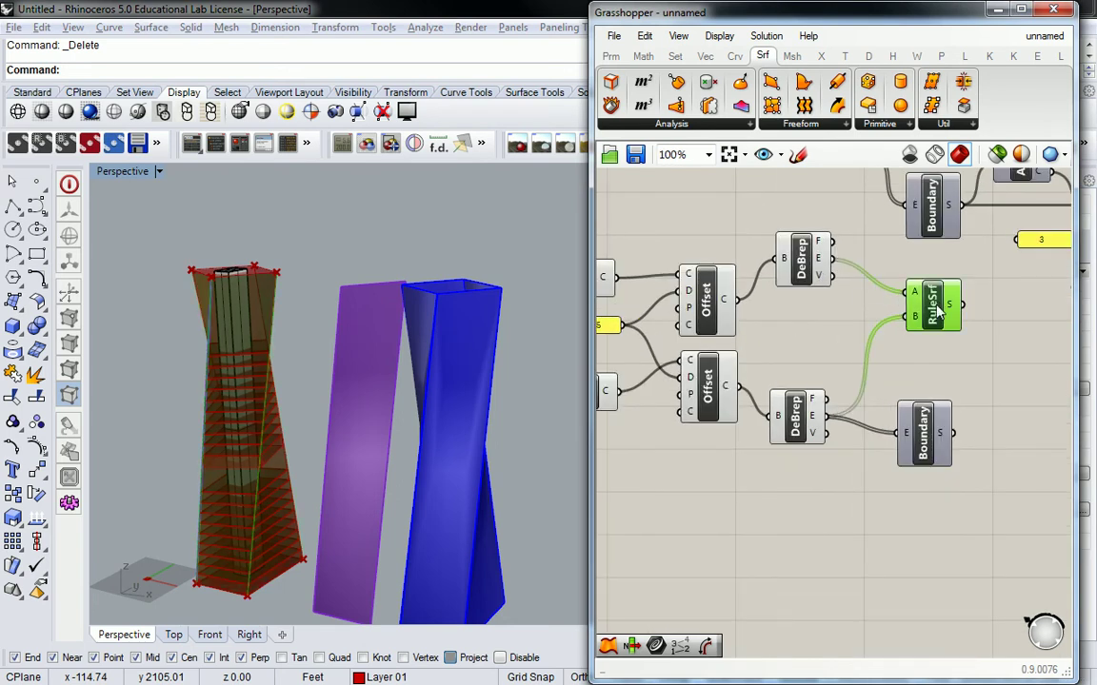
right_click(934, 306)
left_click(905, 343)
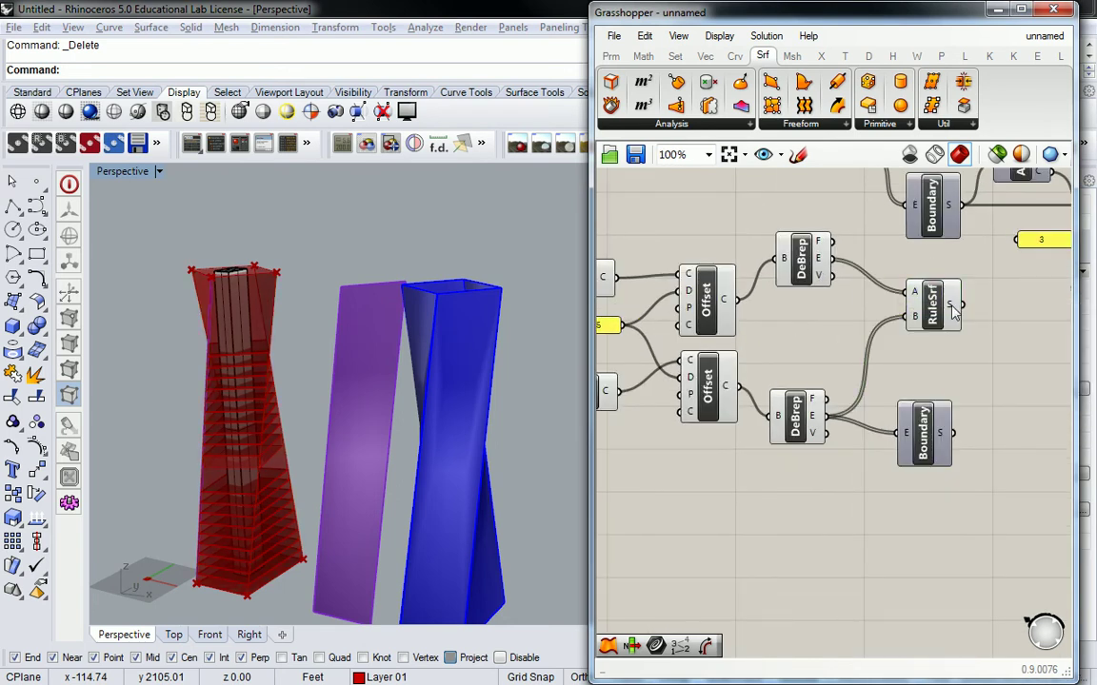
mouse_move(952, 313)
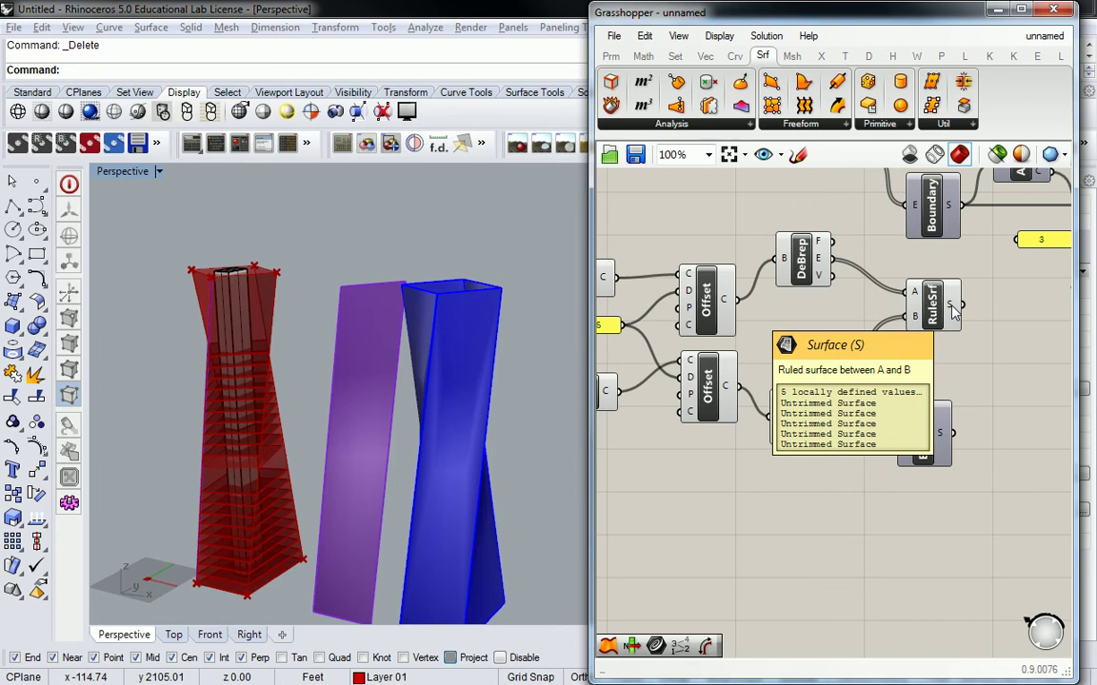
- Move RuleSrf aside and place a Boundary Surfaces component on the canvas
left_click_drag(932, 303, 966, 322)
left_click(852, 200)
left_click_drag(772, 81, 891, 302)
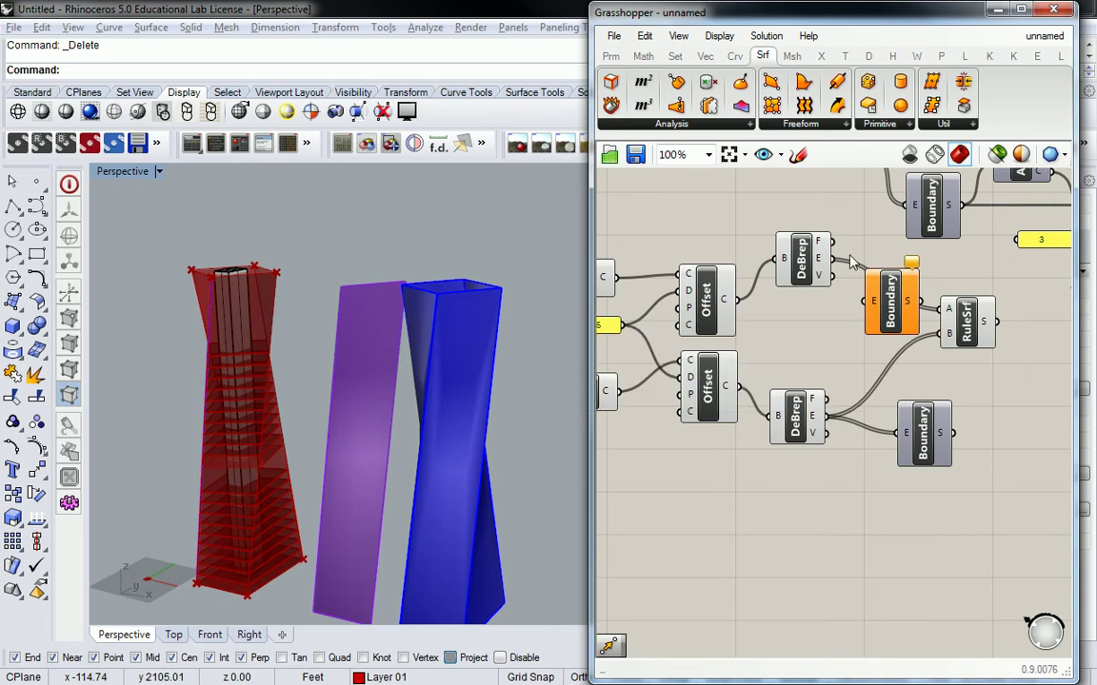
mouse_move(821, 267)
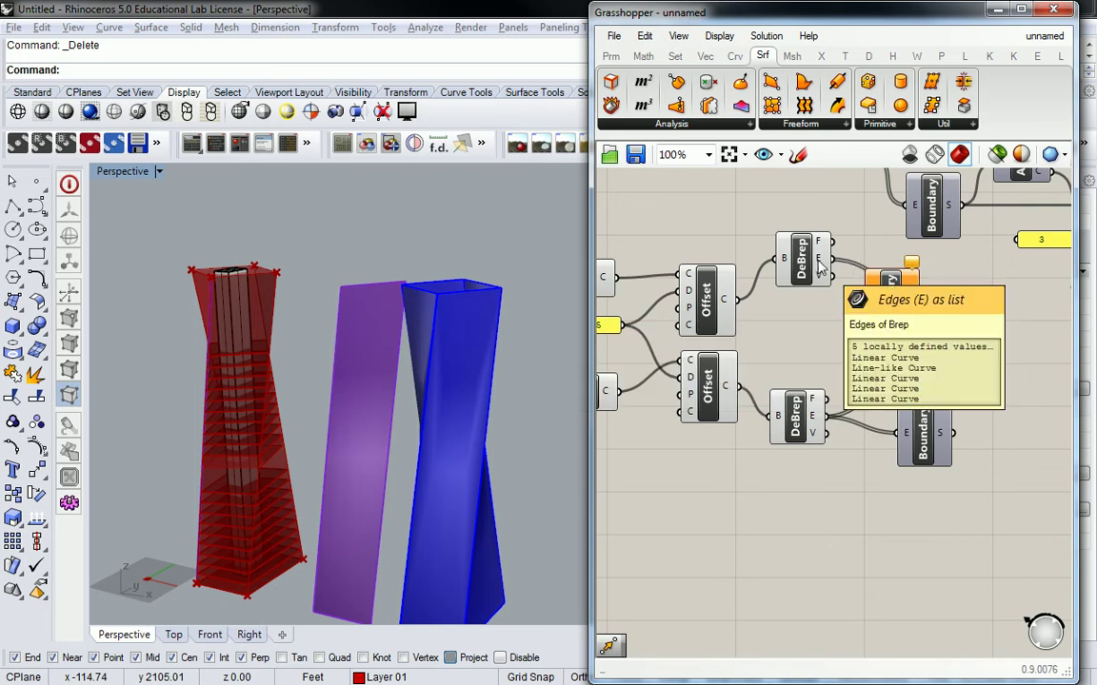
right_click_drag(820, 266, 857, 269)
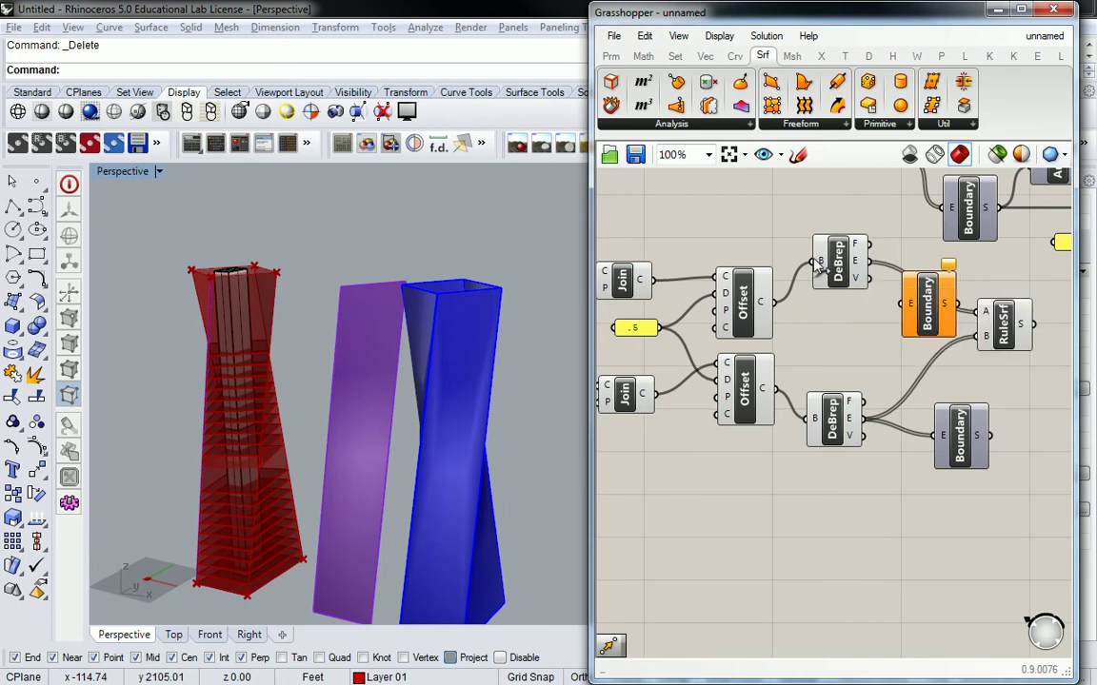
- Wire the upper DeBrep's edges into Boundary and orbit to see the top cap
right_click_drag(630, 245, 761, 246)
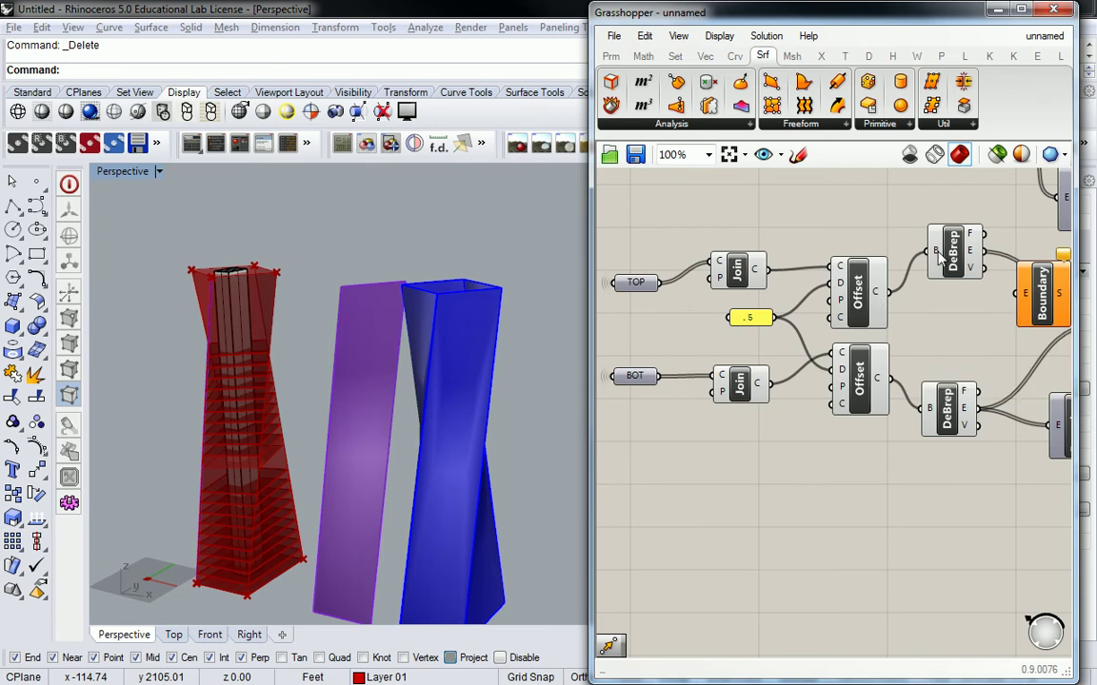
right_click_drag(936, 253, 886, 250)
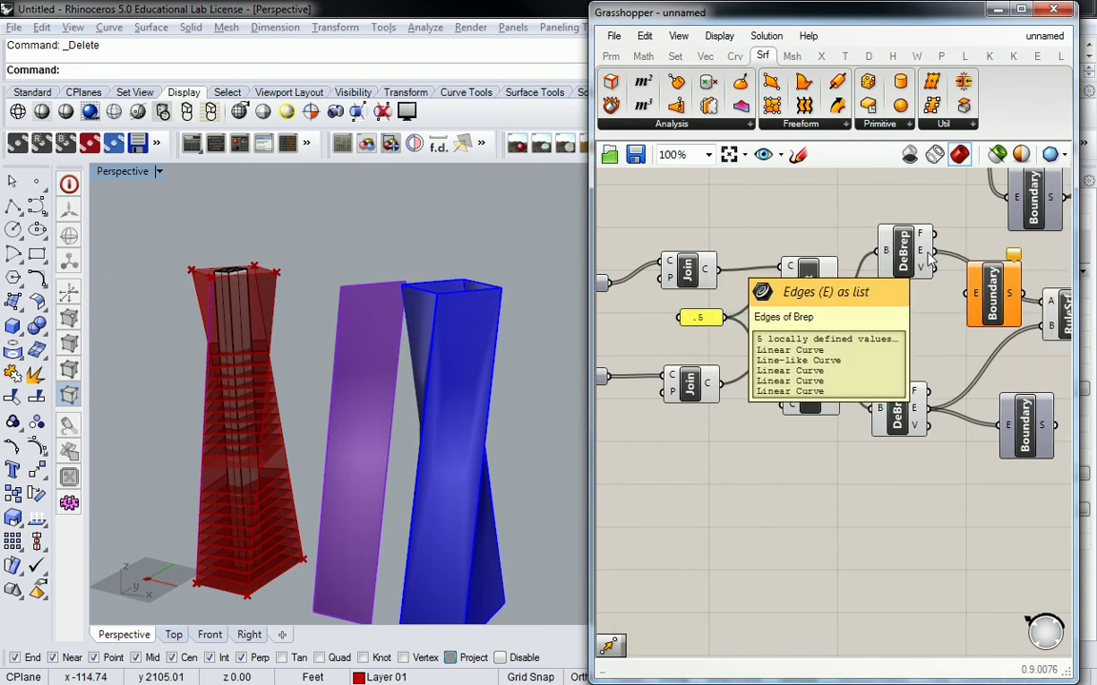
right_click_drag(931, 257, 885, 249)
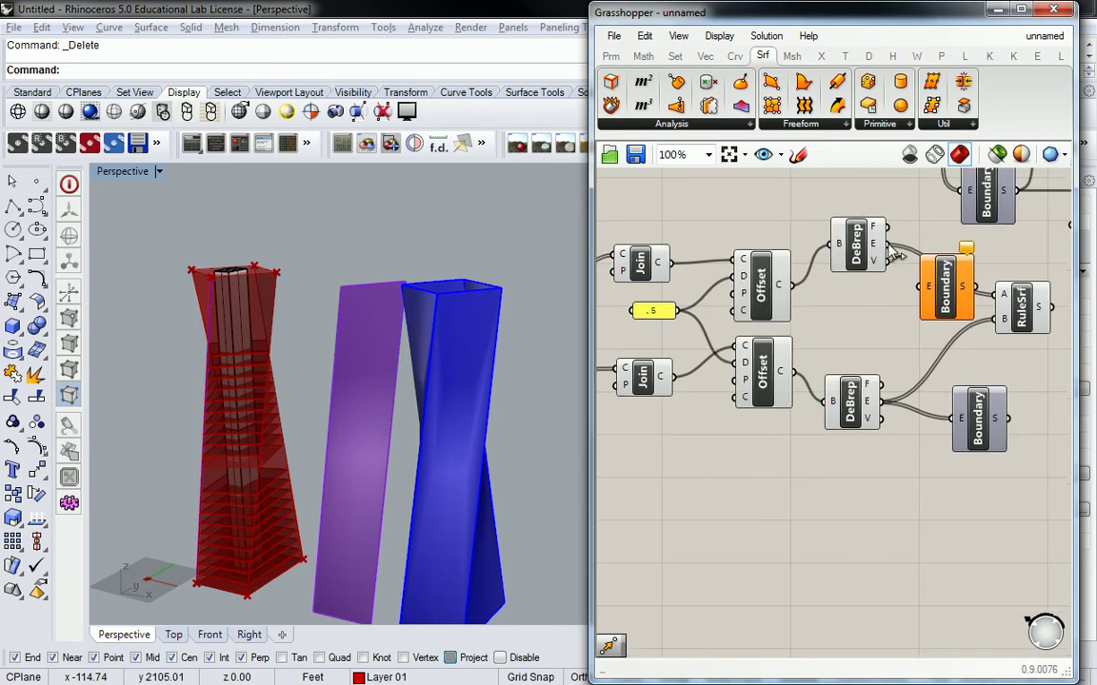
left_click_drag(886, 245, 949, 297)
left_click(949, 297)
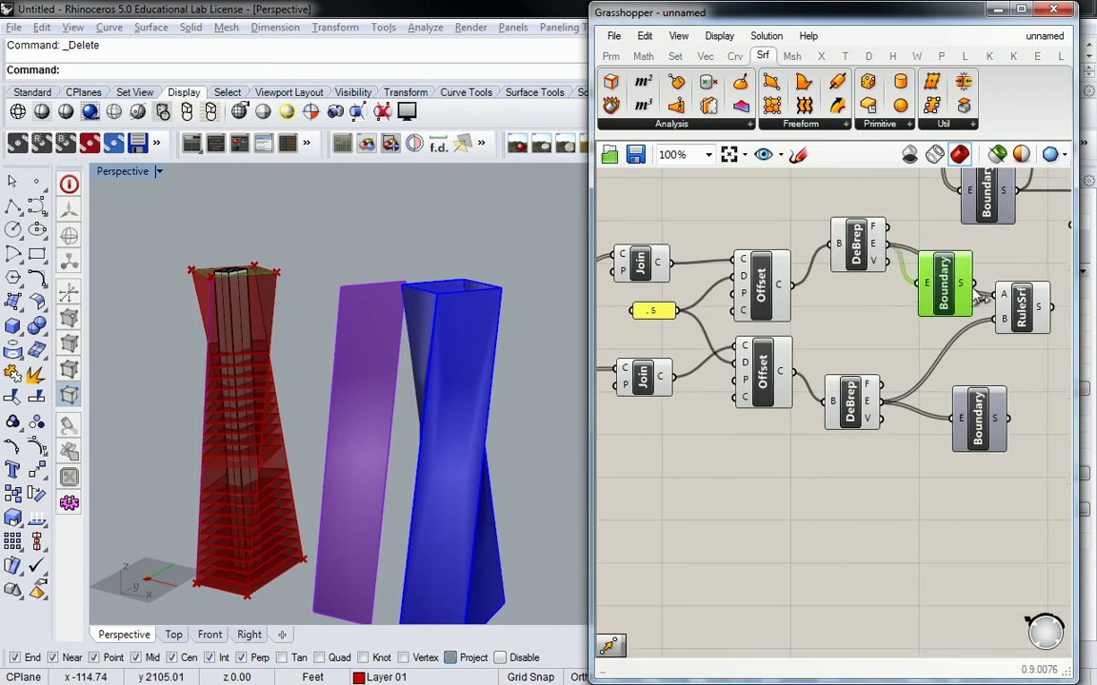
right_click_drag(385, 299, 412, 220)
mouse_move(407, 354)
right_mouse_down()
mouse_move(466, 296)
mouse_move(509, 326)
mouse_move(426, 362)
right_mouse_up()
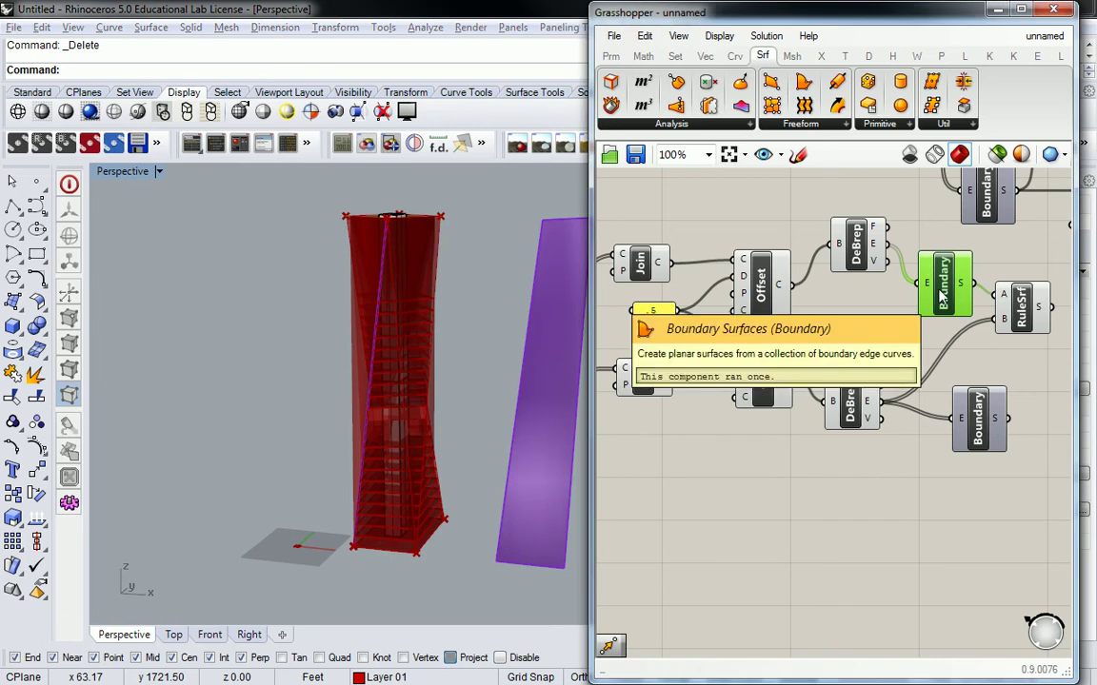
- Delete the Boundary component and nudge the upper DeBrep down
key("Delete")
left_click_drag(875, 251, 988, 317)
right_click_drag(441, 310, 416, 296)
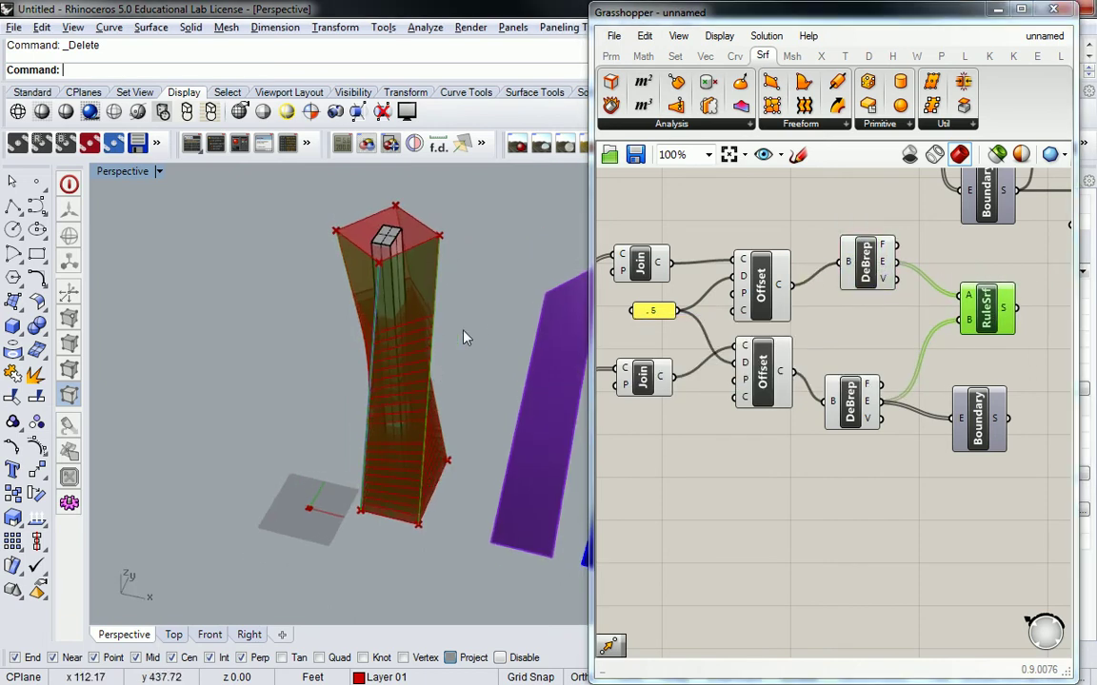
- Bake RuleSrf's surfaces onto Layer 04 in green and select the baked tower
right_click(1007, 308)
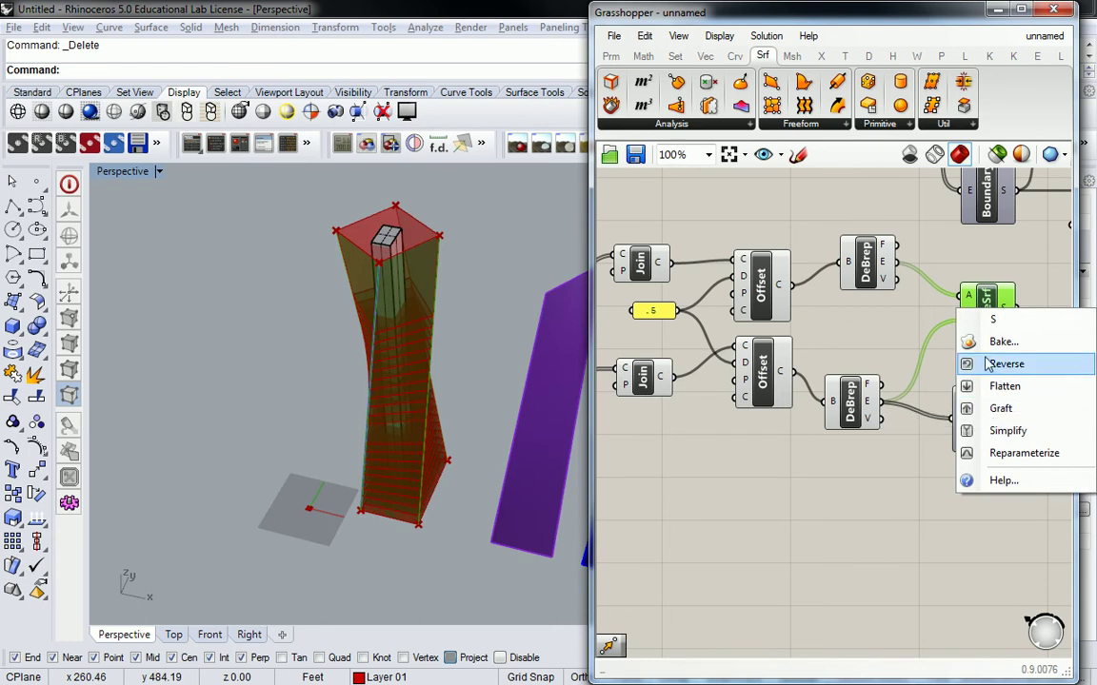
left_click(1003, 342)
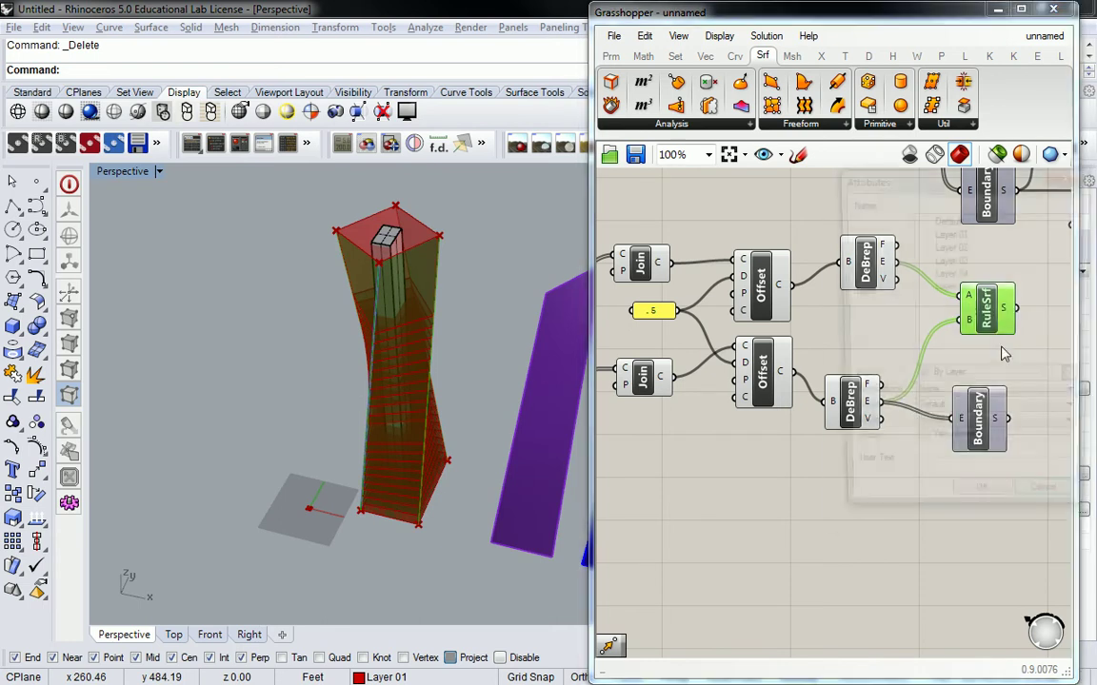
left_click(952, 275)
left_click(982, 507)
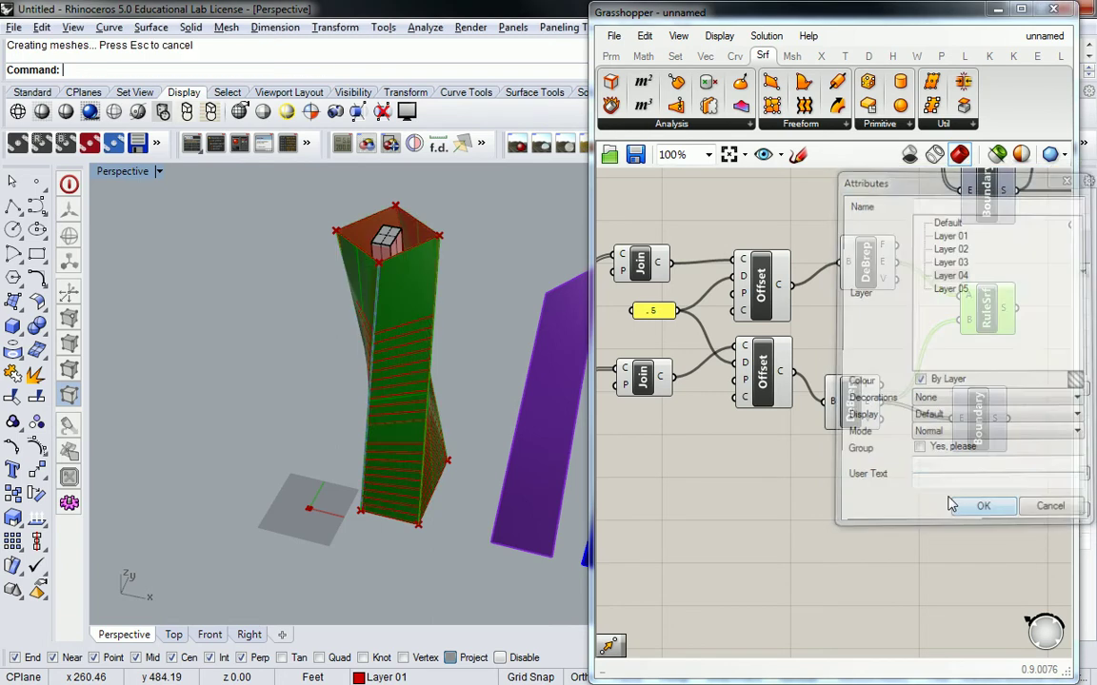
right_click_drag(438, 314, 483, 313)
left_click(448, 300)
left_click(447, 300)
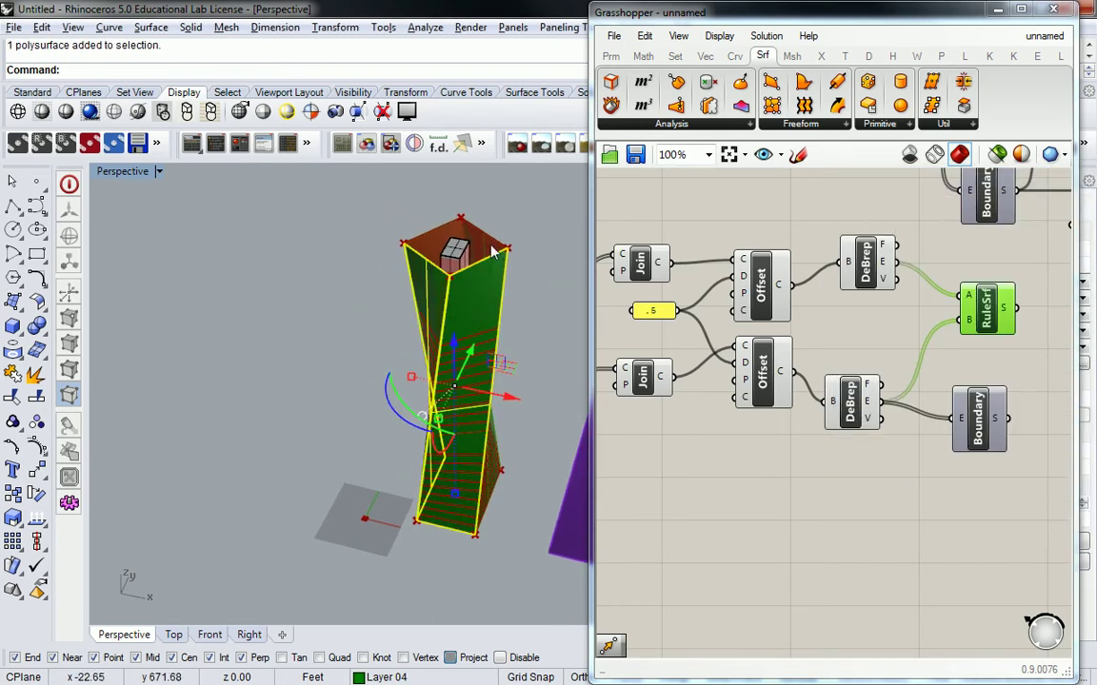
- Pick a face among the overlapping tower objects and Alt-drag a duplicate aside
left_click(452, 259)
left_click(550, 316)
left_click(405, 226, "ctrl+shift")
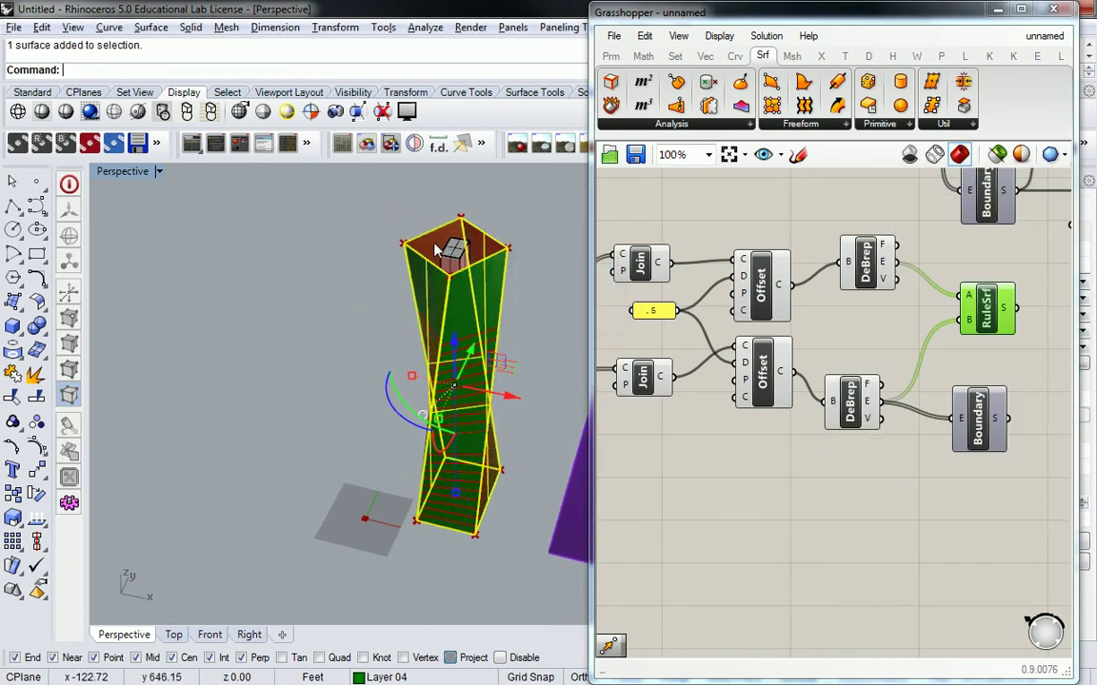
left_click_drag(490, 394, 263, 320)
key("alt")
right_click_drag(263, 320, 380, 342)
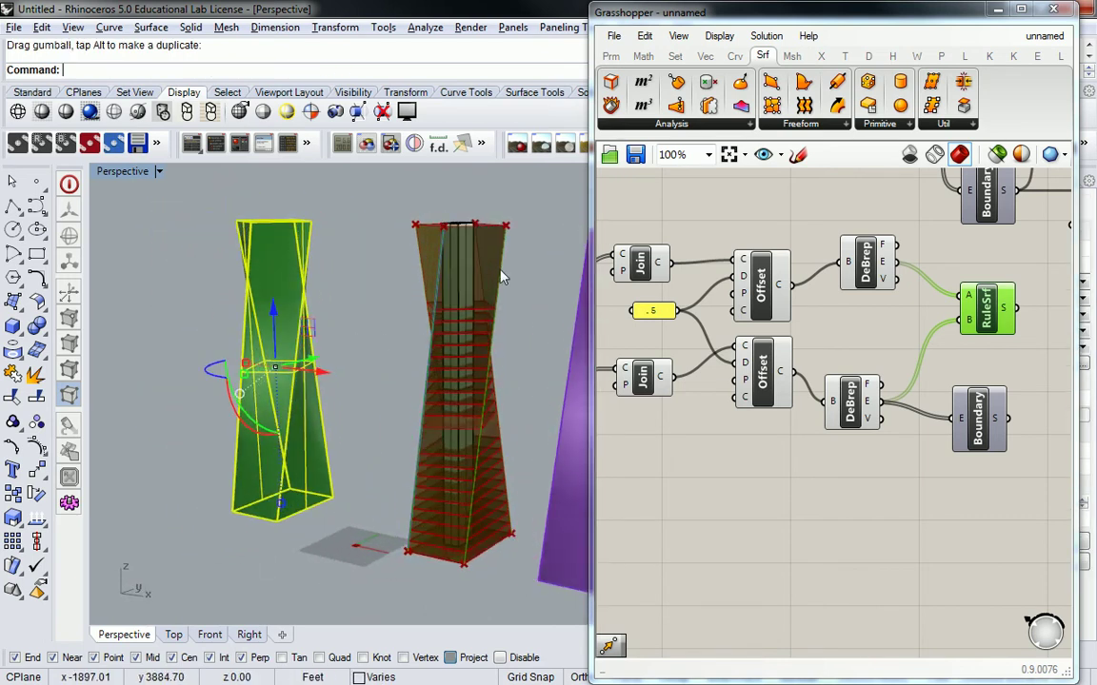
key("Escape")
- Select the thin sliver column at the tower's corner and delete it
left_click(457, 276, "ctrl+shift")
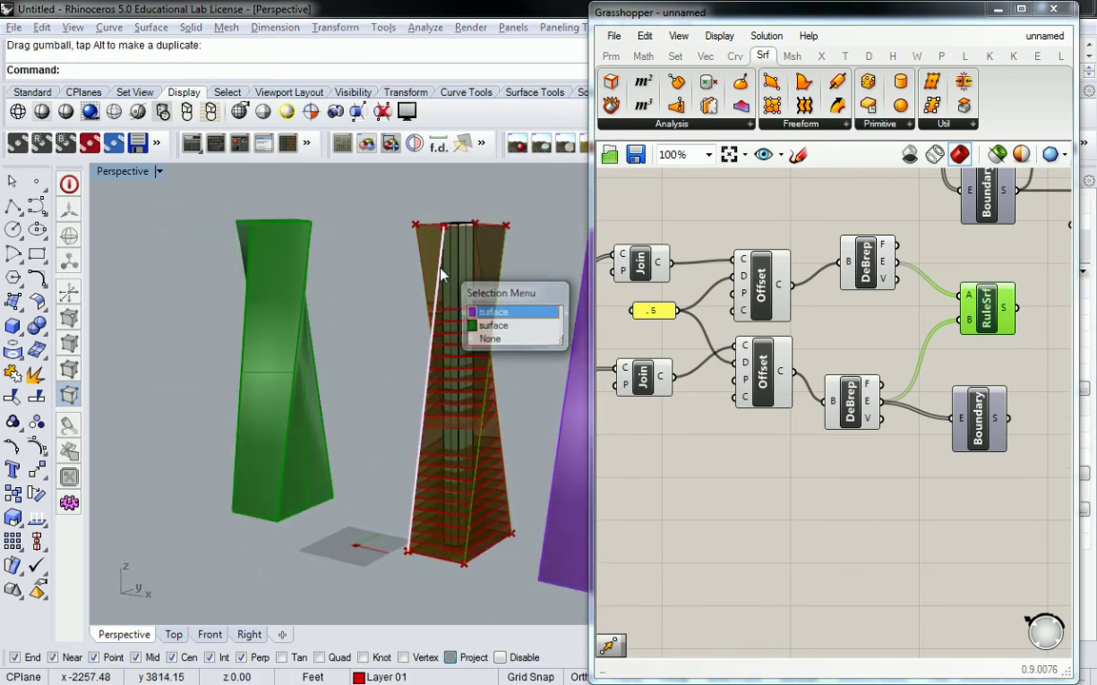
left_click(497, 324)
scroll(440, 219, "up", 5)
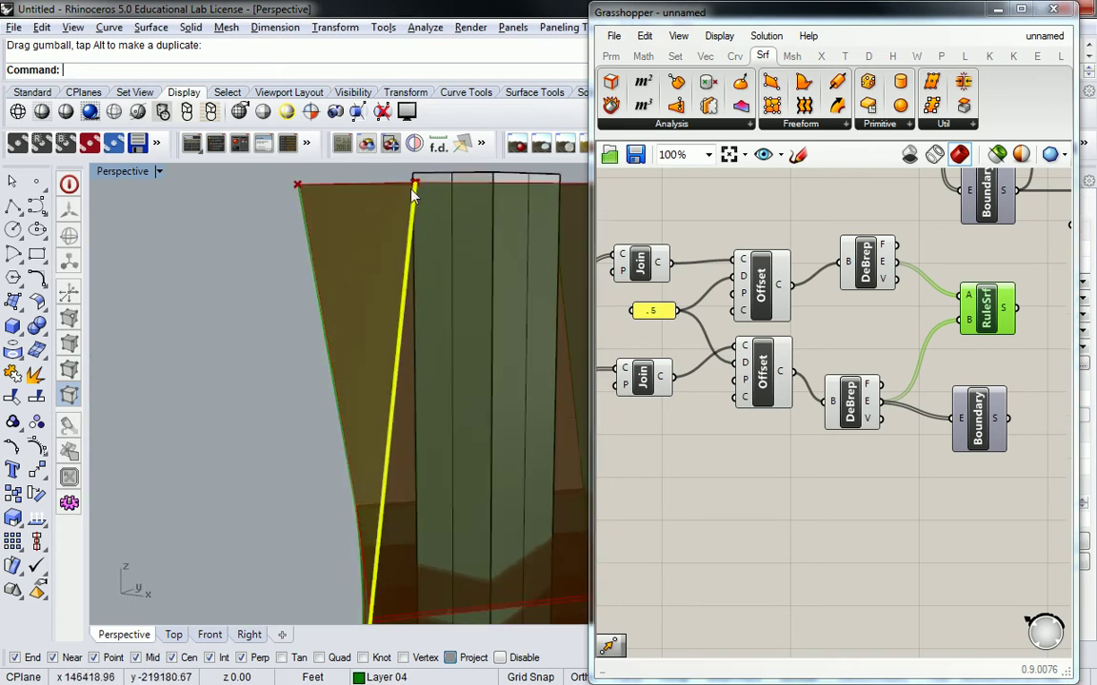
scroll(429, 187, "up", 3)
right_click_drag(428, 186, 328, 570)
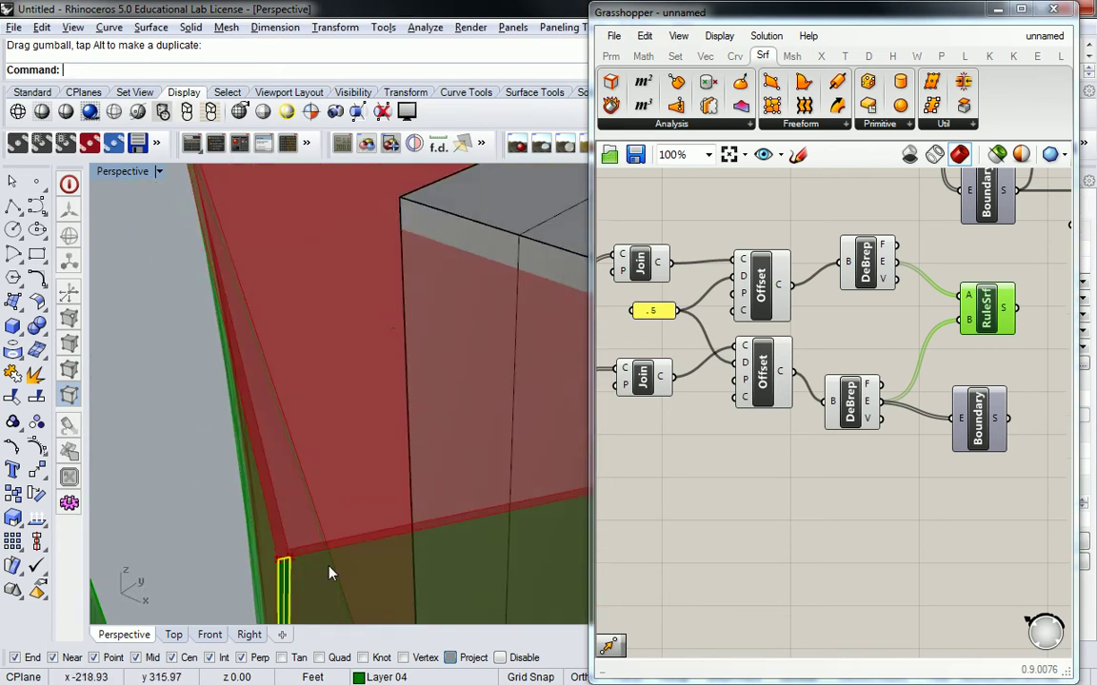
scroll(288, 553, "up", 3)
scroll(352, 542, "down", 2)
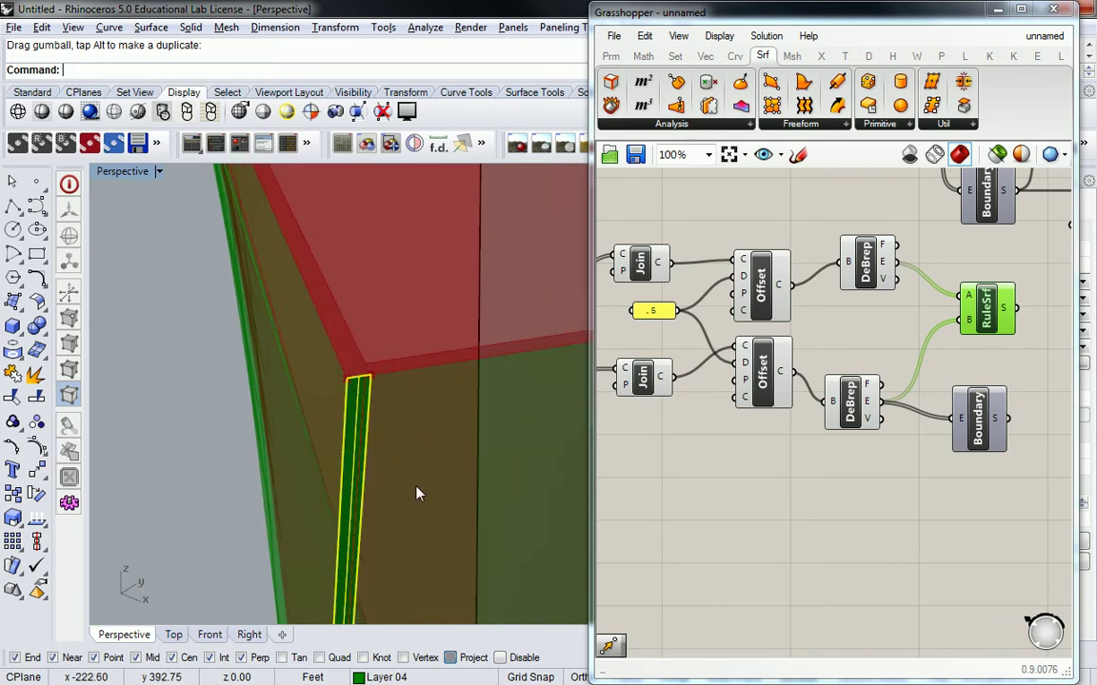
key("Delete")
scroll(359, 419, "up", 5)
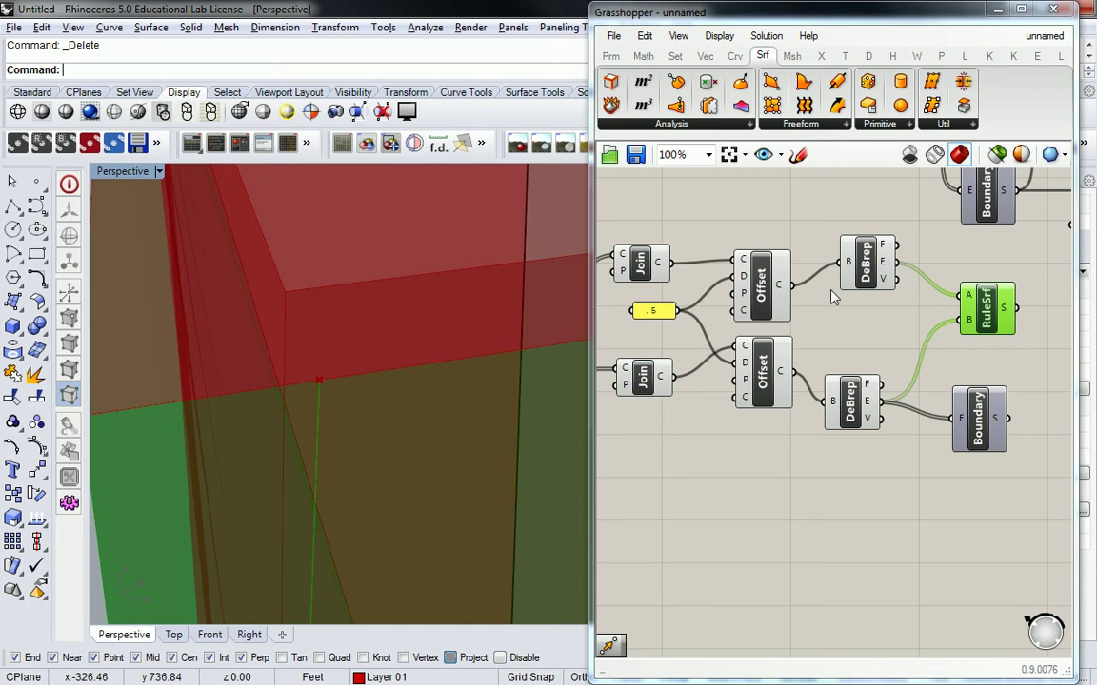
mouse_move(1009, 310)
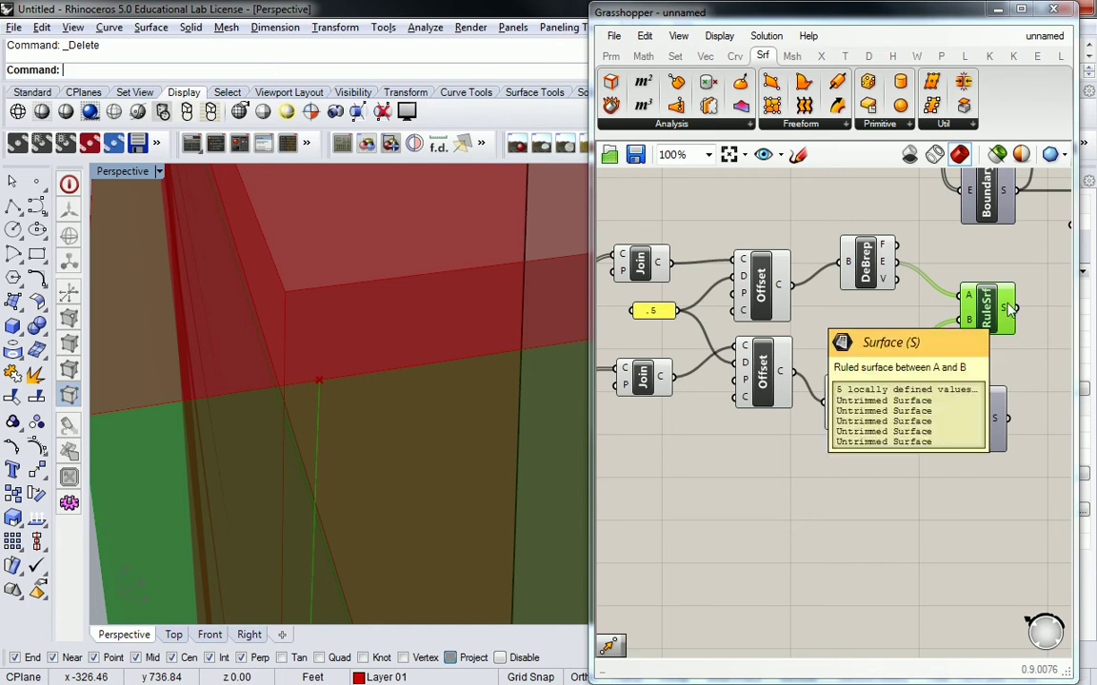
right_click_drag(720, 252, 811, 231)
right_click_drag(416, 292, 466, 286)
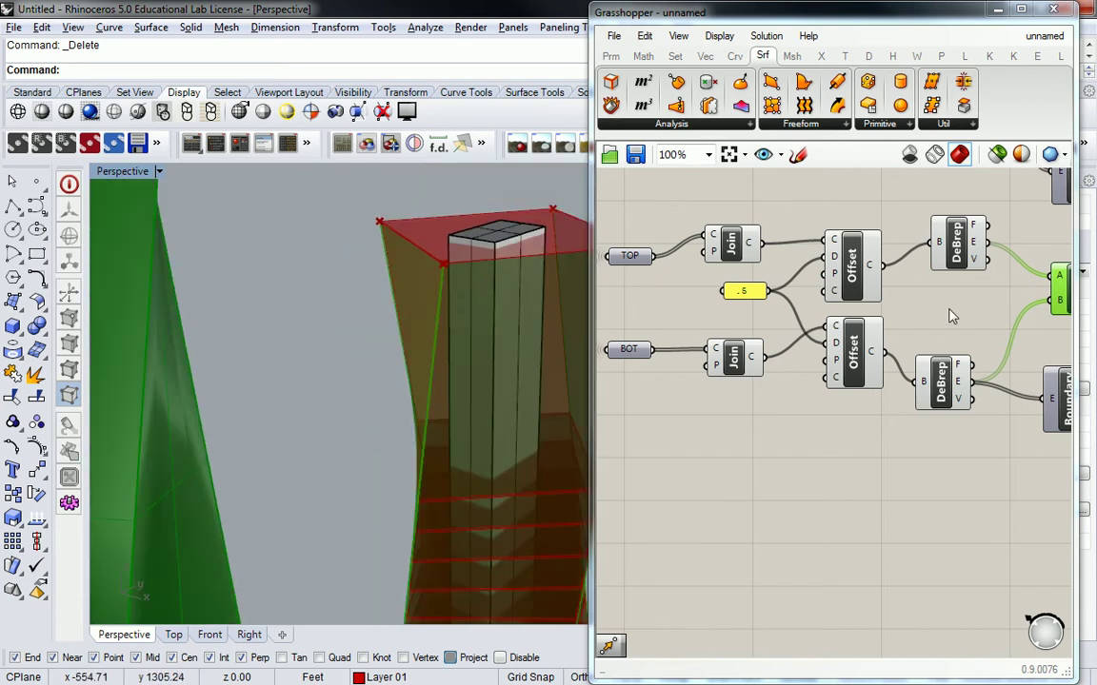
right_click_drag(950, 316, 830, 313)
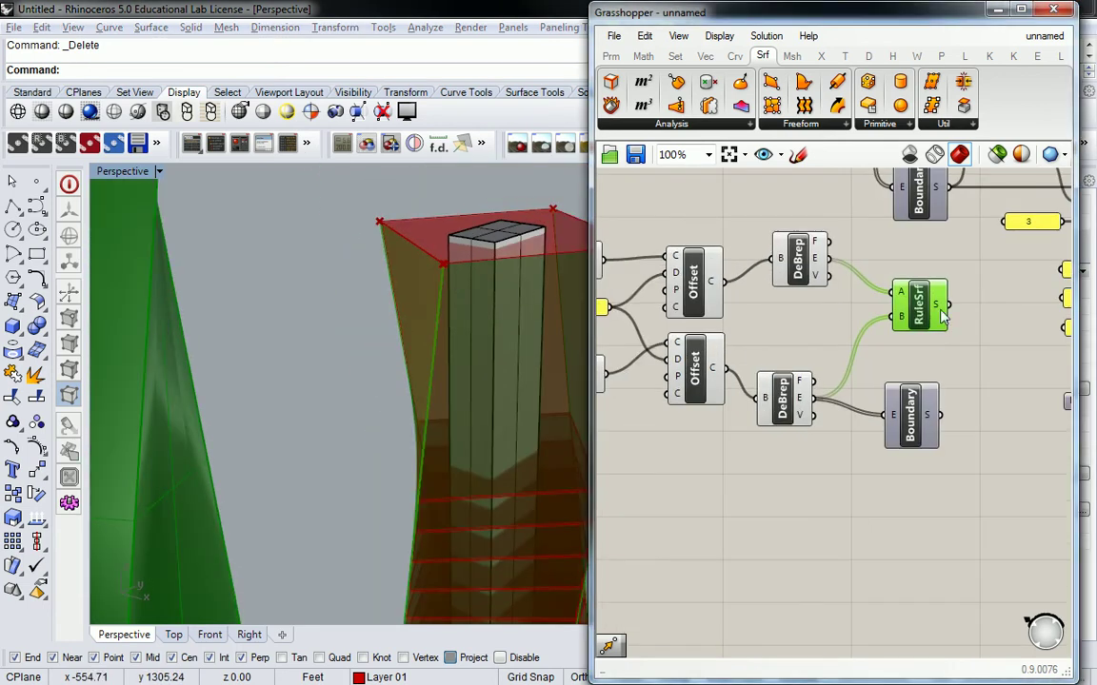
mouse_move(940, 306)
scroll(870, 374, "down", 3)
- Inspect the ruled-surface definition's outputs and orbit the towers
right_click_drag(906, 318, 888, 308)
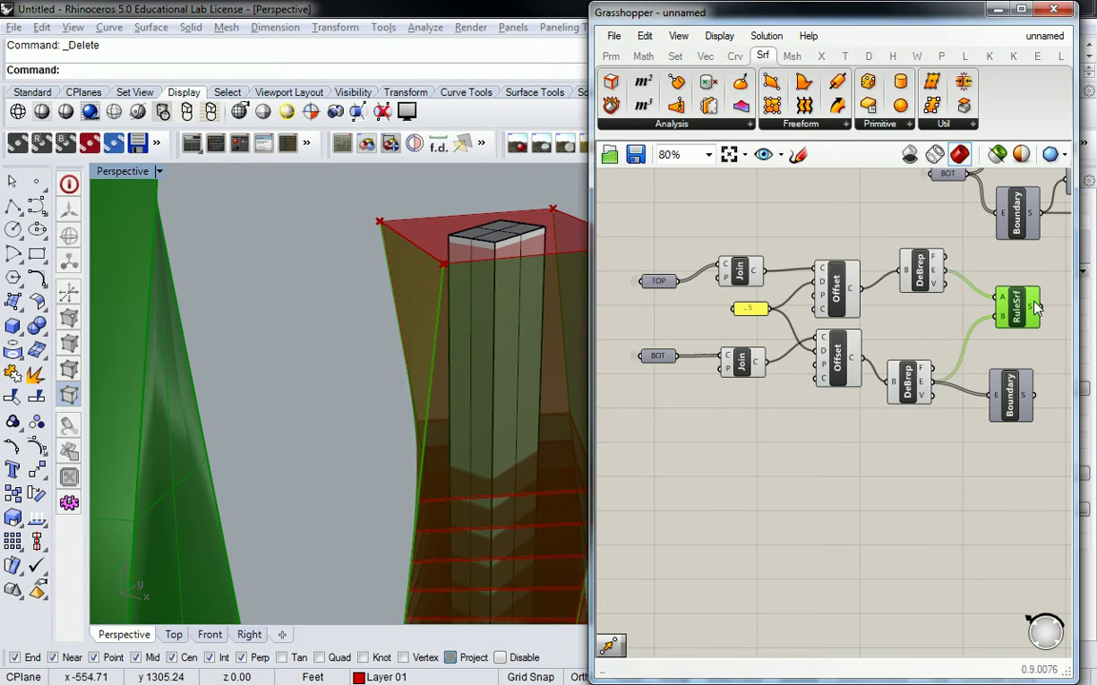
mouse_move(1035, 307)
mouse_move(941, 274)
right_click_drag(355, 350, 419, 352)
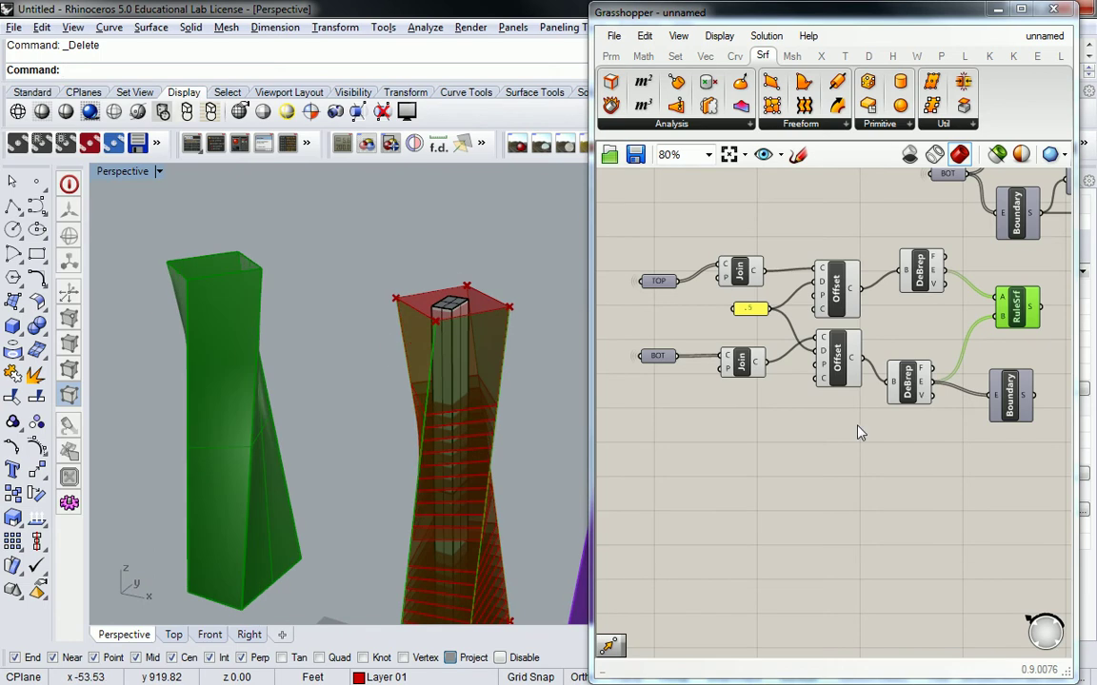
right_click_drag(872, 354, 709, 354)
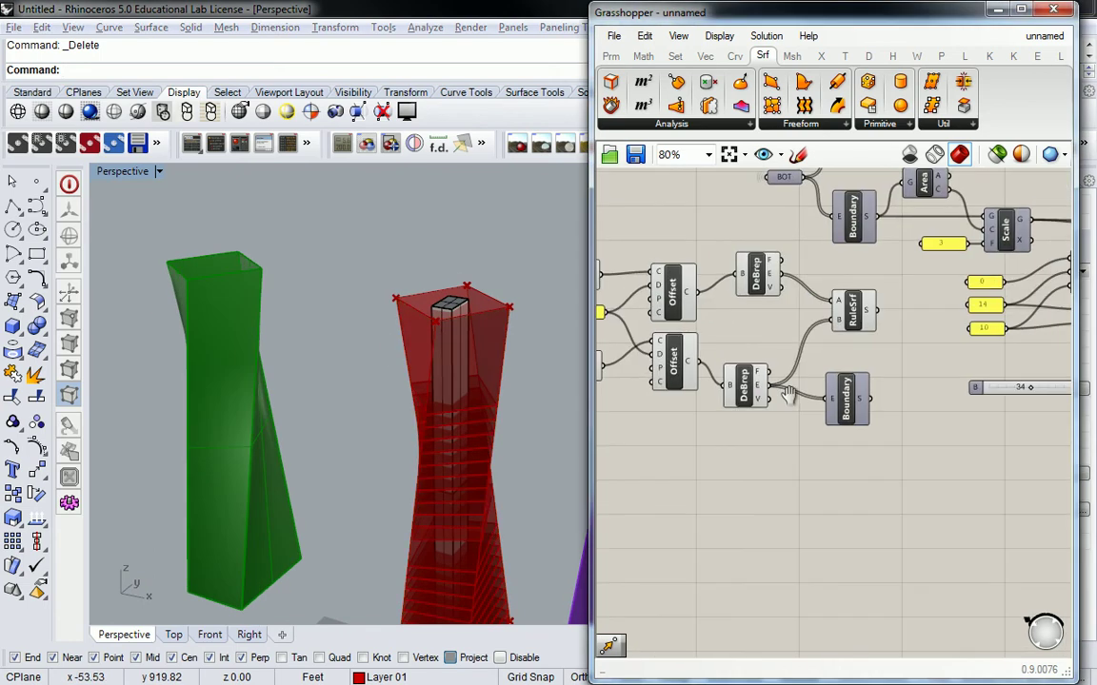
- Window-select the RuleSrf component group and drag it lower on the canvas
right_click_drag(854, 305, 872, 307)
scroll(872, 307, "down", 5)
left_click_drag(727, 281, 860, 356)
left_click_drag(882, 311, 887, 419)
left_click(876, 346)
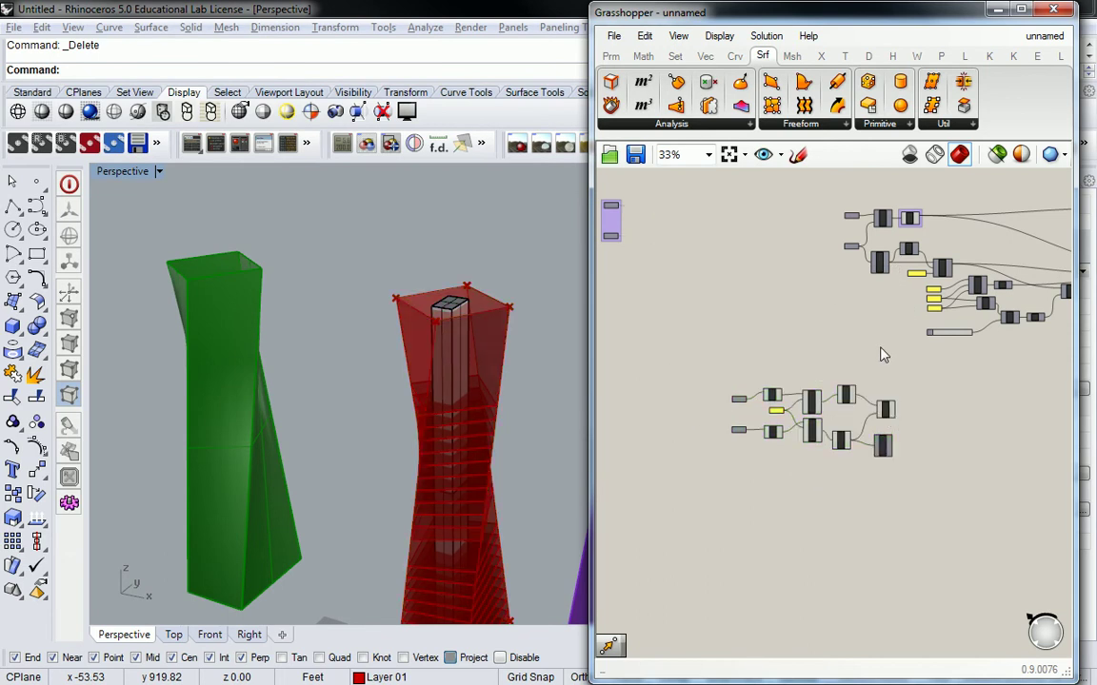
right_click_drag(876, 346, 826, 333)
scroll(826, 333, "up", 4)
right_click_drag(400, 386, 412, 360)
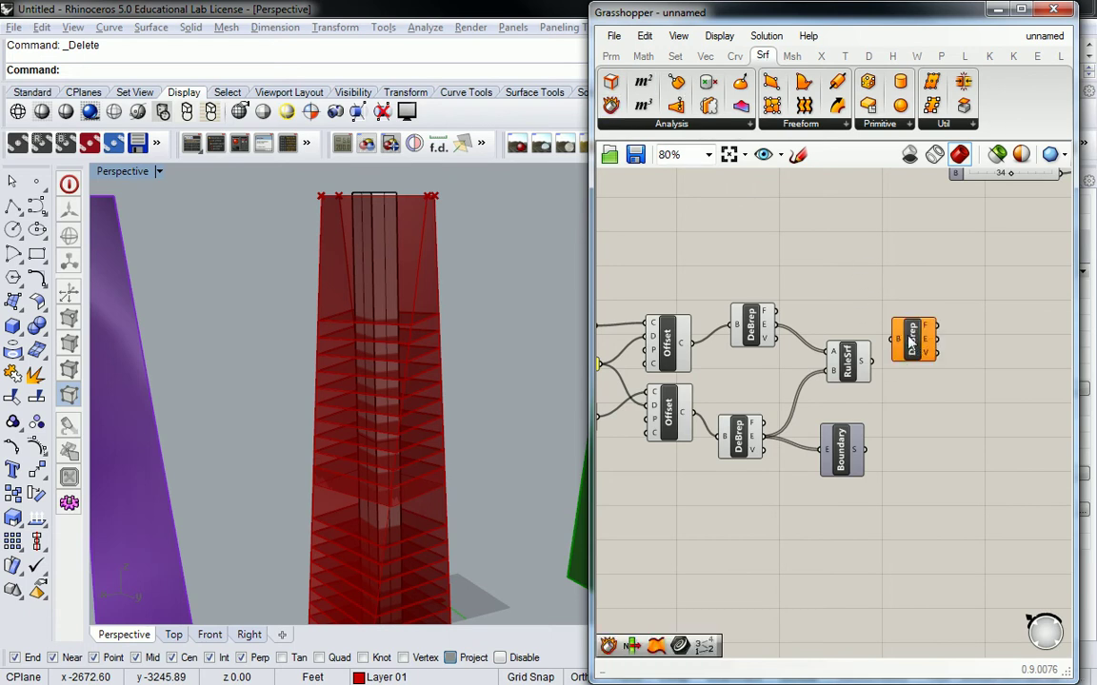
- Add a List Item component and feed RuleSrf's surfaces into its L input
left_click(686, 59)
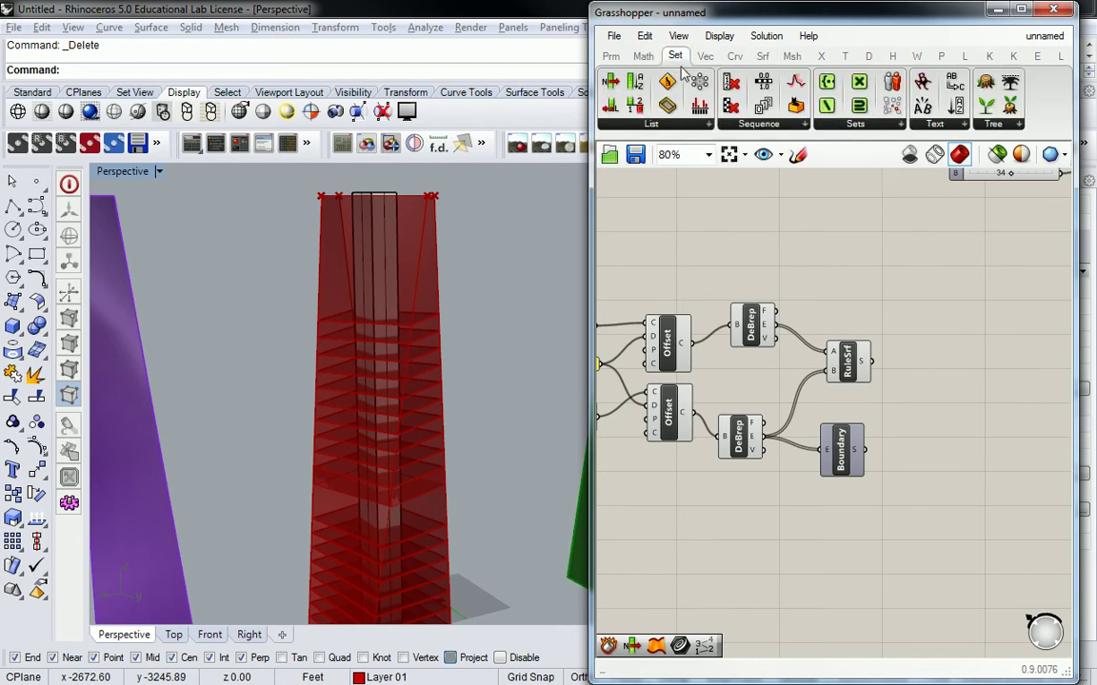
left_click(652, 124)
left_click(655, 179)
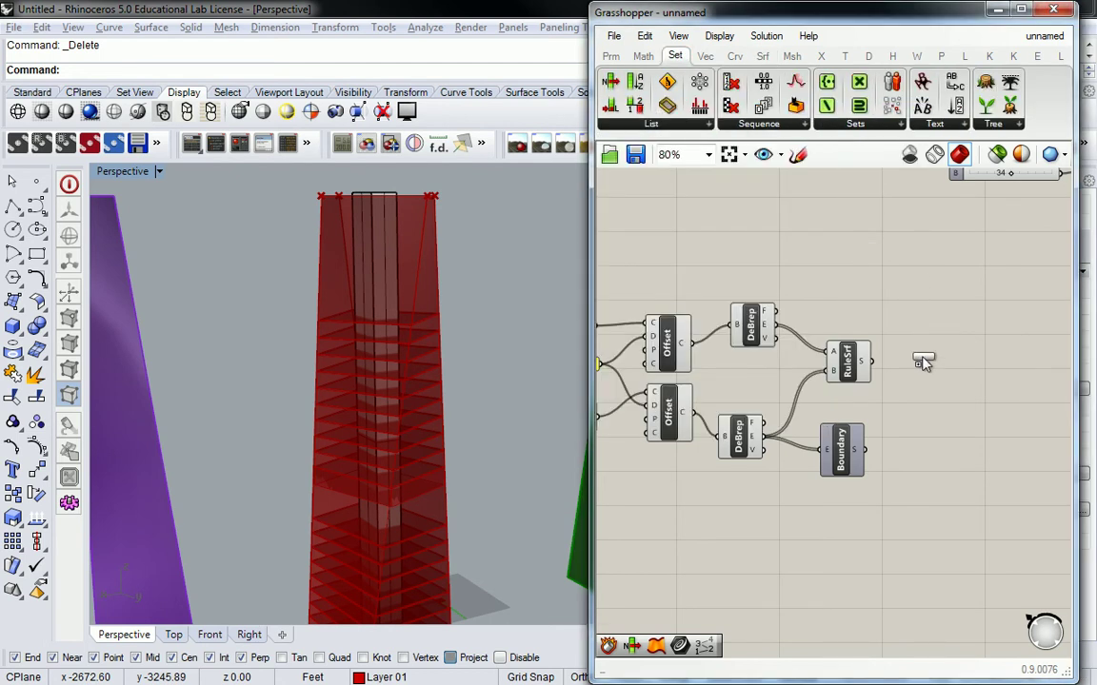
left_click(909, 352)
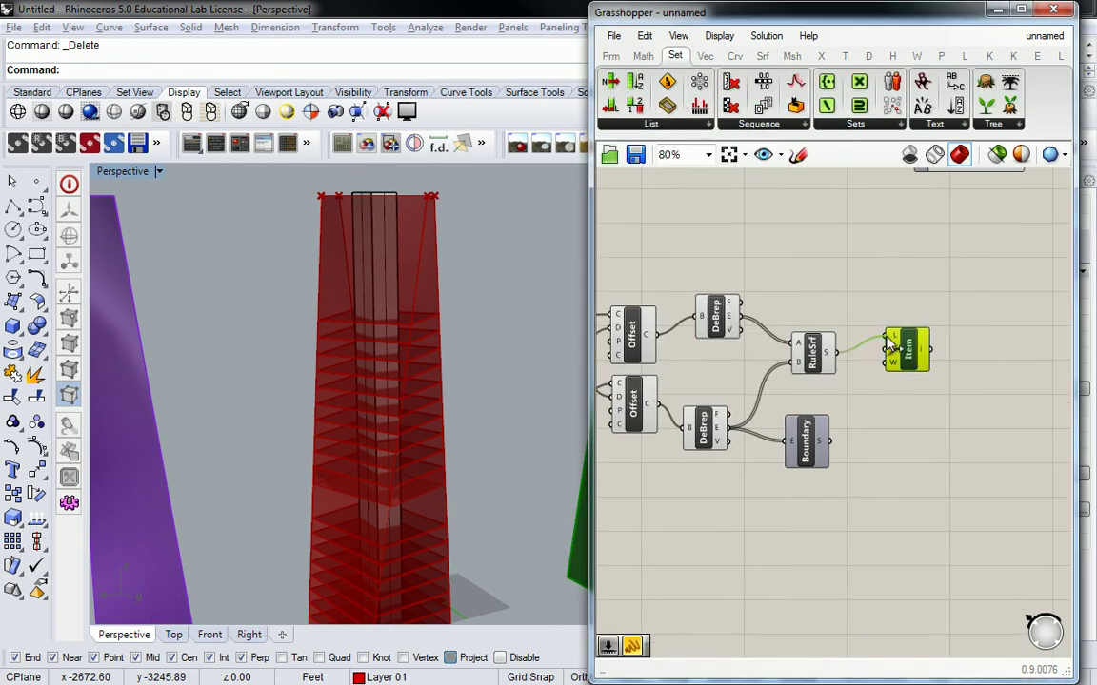
left_click_drag(907, 350, 964, 345)
left_click_drag(835, 353, 945, 333)
- Create a 0..3 Index slider and connect it to List Item's index
double_click(868, 295)
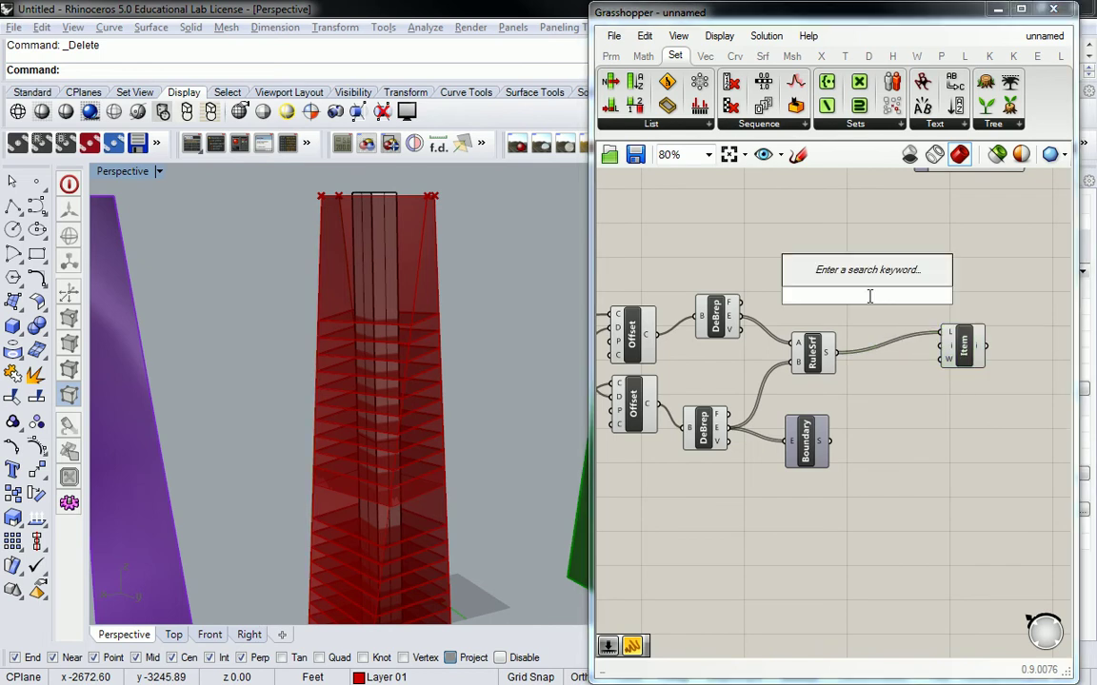
type("0..3")
key("Return")
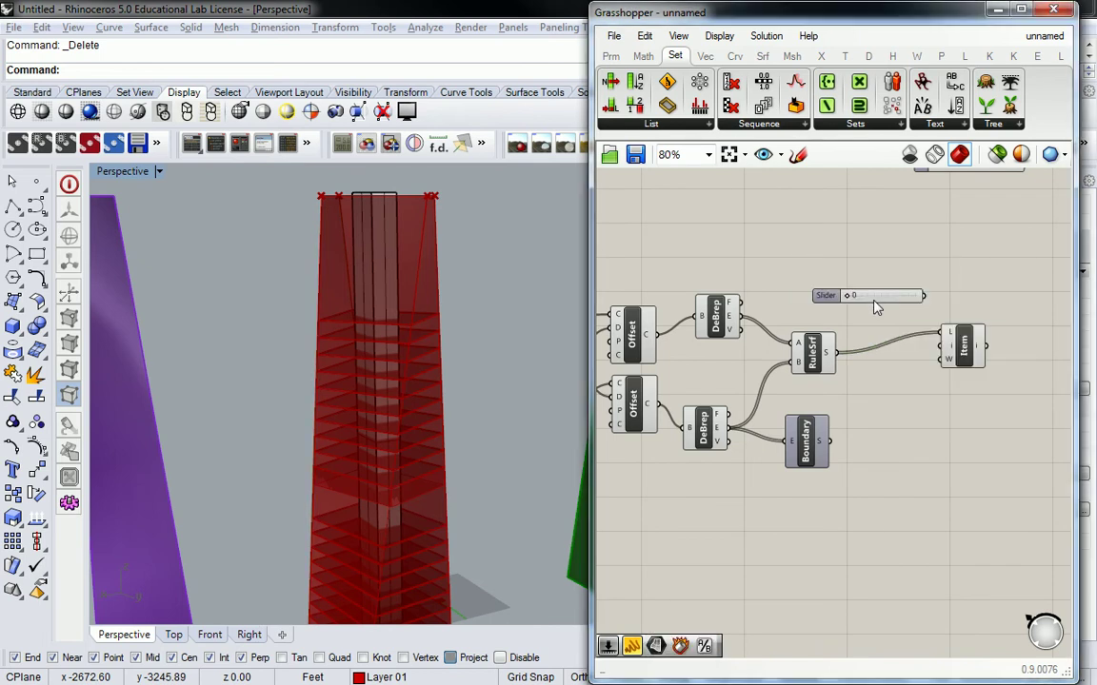
left_click_drag(914, 301, 945, 345)
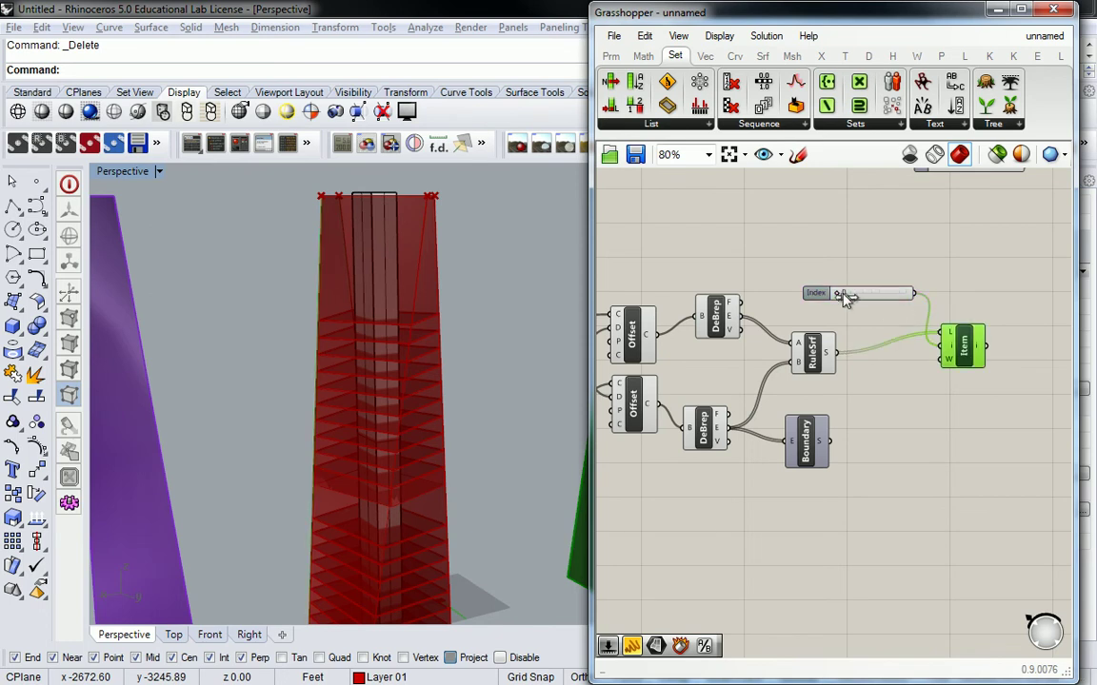
left_click_drag(850, 298, 860, 295)
- Set the Index slider to 2 and inspect the selected ruled surface
right_click_drag(459, 306, 429, 365)
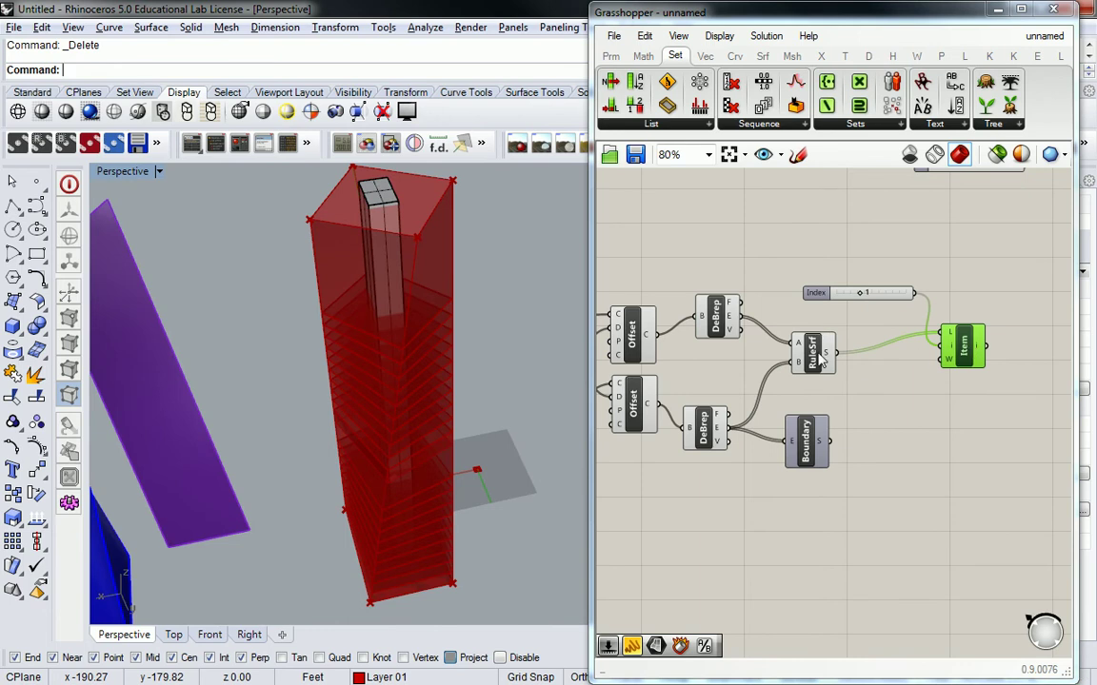
left_click(818, 357)
left_click(818, 319)
left_click(961, 348)
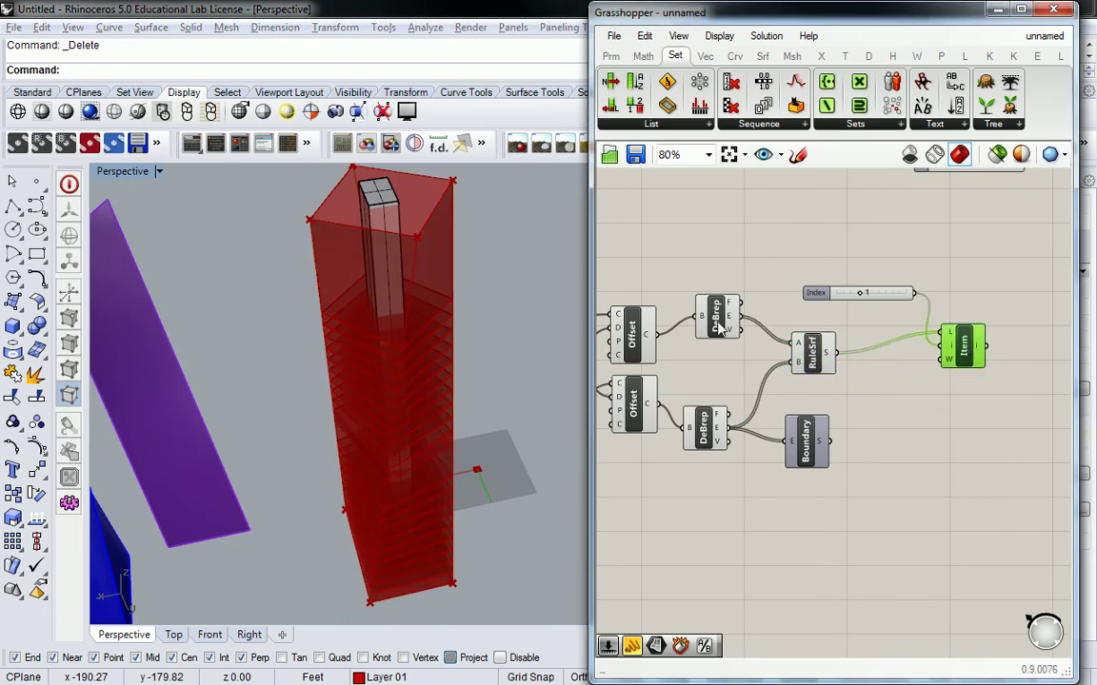
right_click_drag(489, 269, 504, 263)
left_click_drag(862, 299, 883, 303)
right_click_drag(419, 362, 785, 269)
- Select the upper component group and disable its preview from the radial menu
scroll(790, 265, "down", 5)
left_click_drag(801, 237, 988, 362)
middle_click(966, 276)
left_click(966, 276)
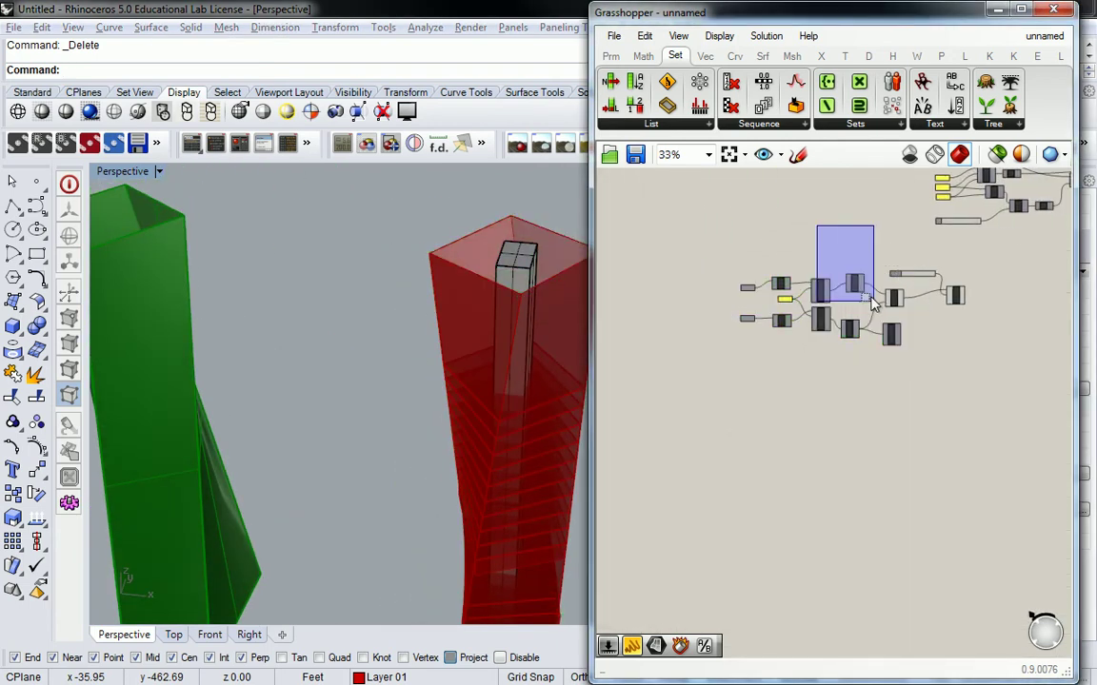
middle_click(909, 276)
left_click(909, 276)
scroll(752, 351, "down", 3)
left_click_drag(659, 217, 971, 340)
middle_click(924, 287)
left_click(864, 226)
- Set the Index slider to 3 to isolate the fourth ruled surface
right_click_drag(815, 404, 791, 393)
scroll(790, 393, "up", 5)
left_click(808, 309)
right_click_drag(472, 311, 371, 284)
left_click_drag(712, 237, 765, 259)
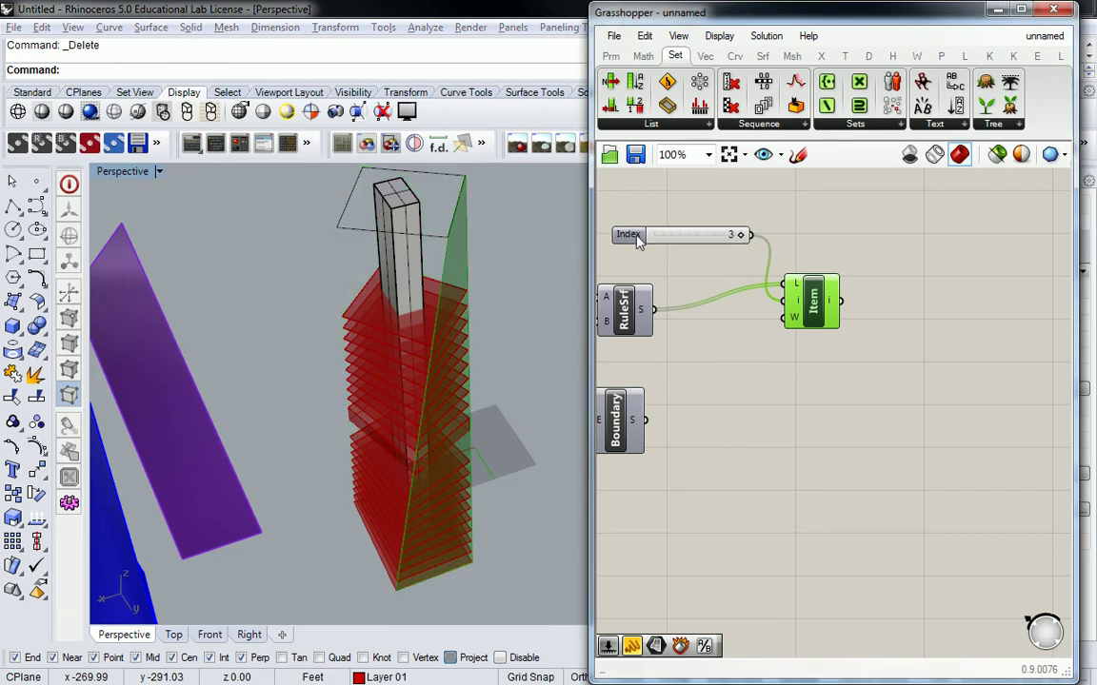
right_click_drag(408, 321, 381, 371)
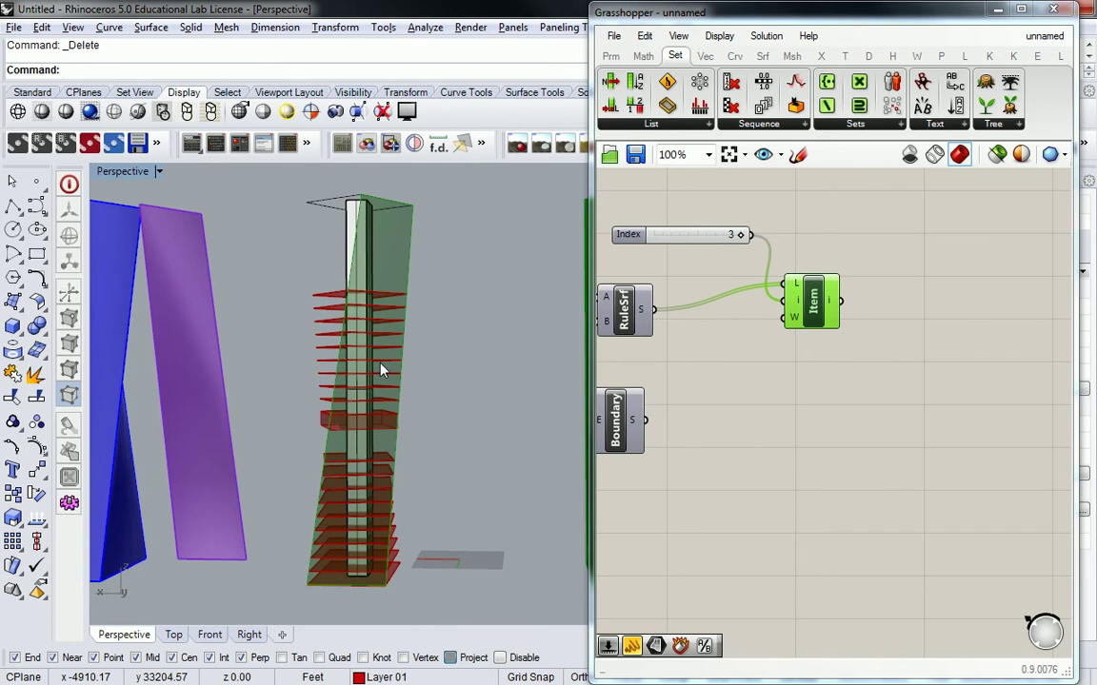
left_click(804, 423)
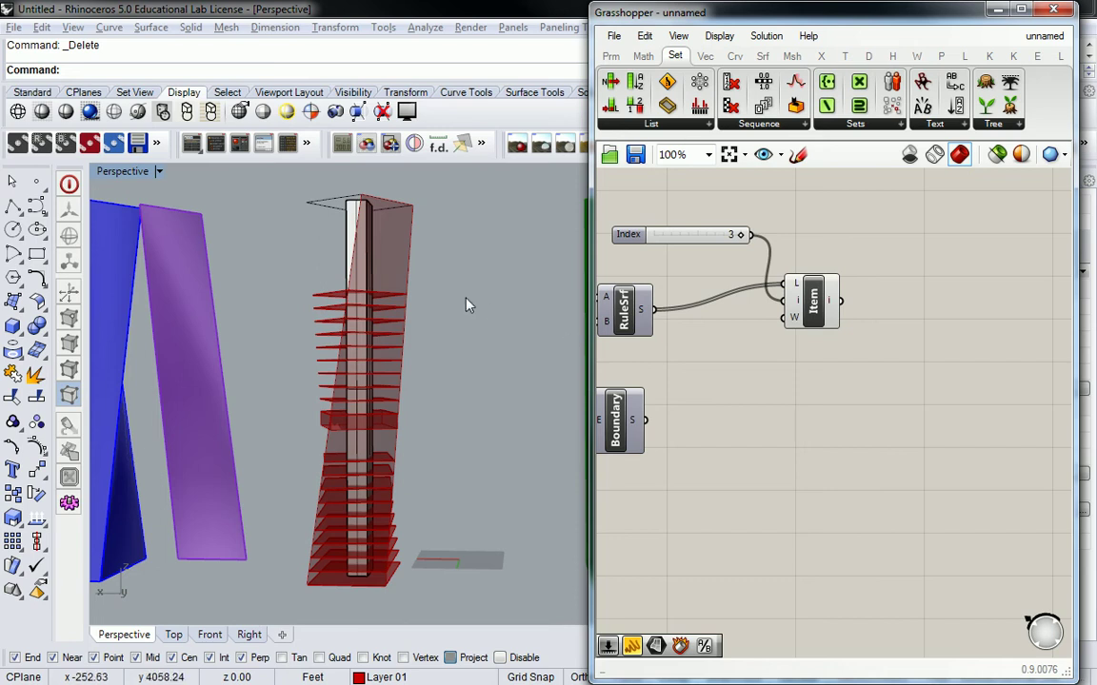
left_click_drag(811, 312, 807, 329)
left_click(845, 232)
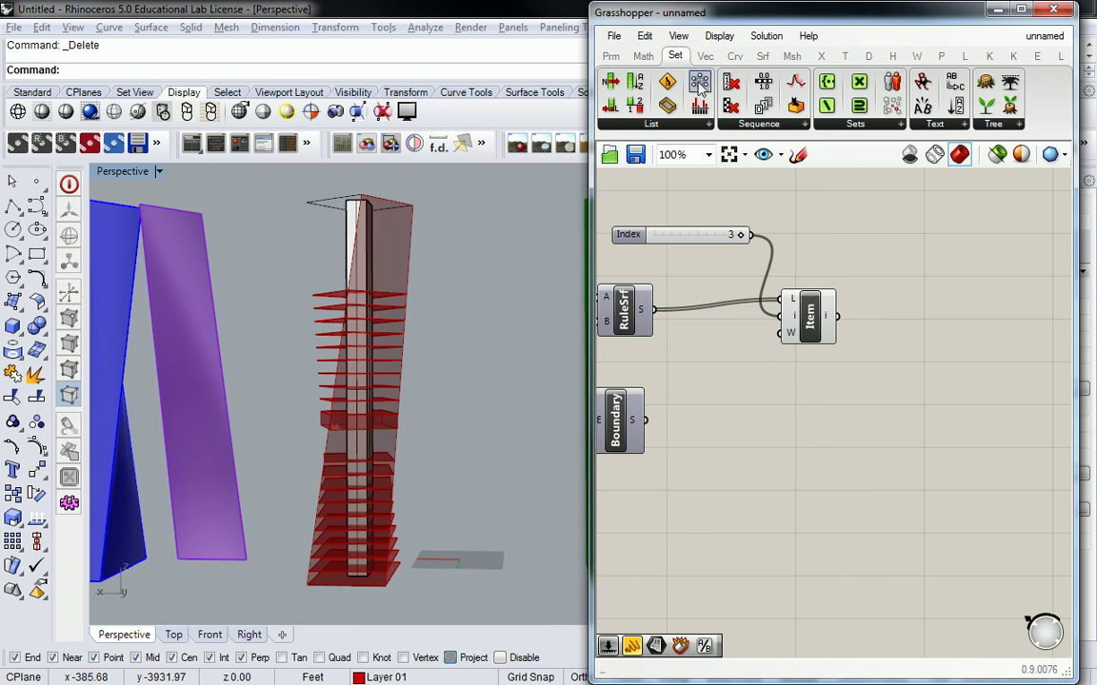
- Place a Divide Domain² component from the Maths domain panel
left_click(645, 55)
left_click(614, 124)
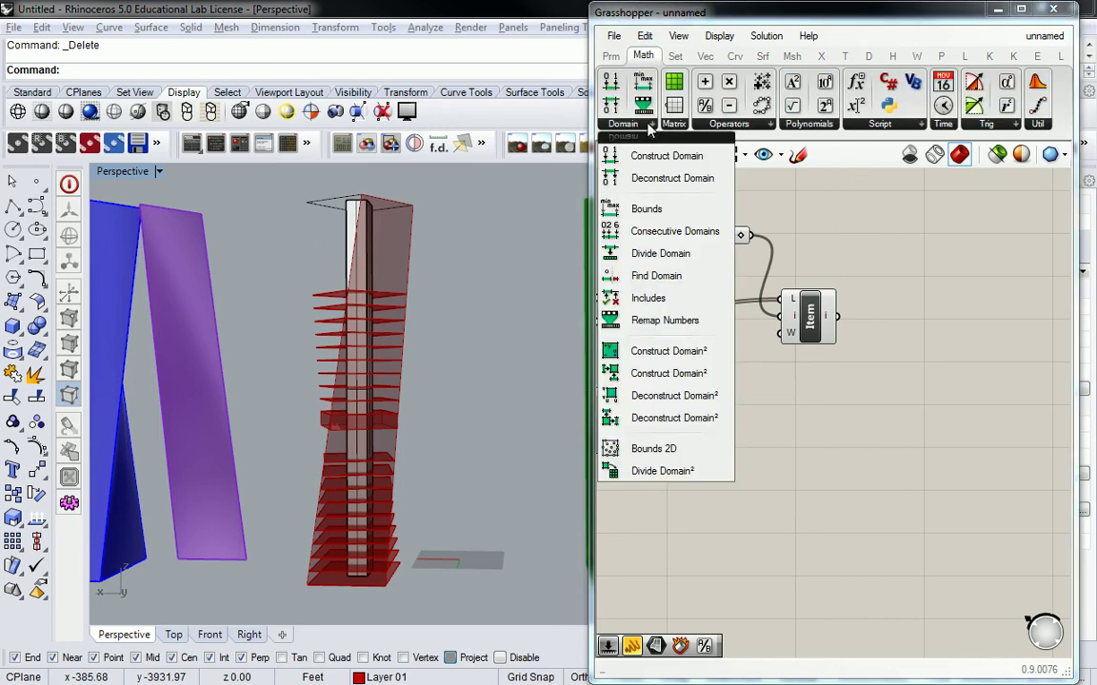
left_click(688, 471)
left_click(862, 396)
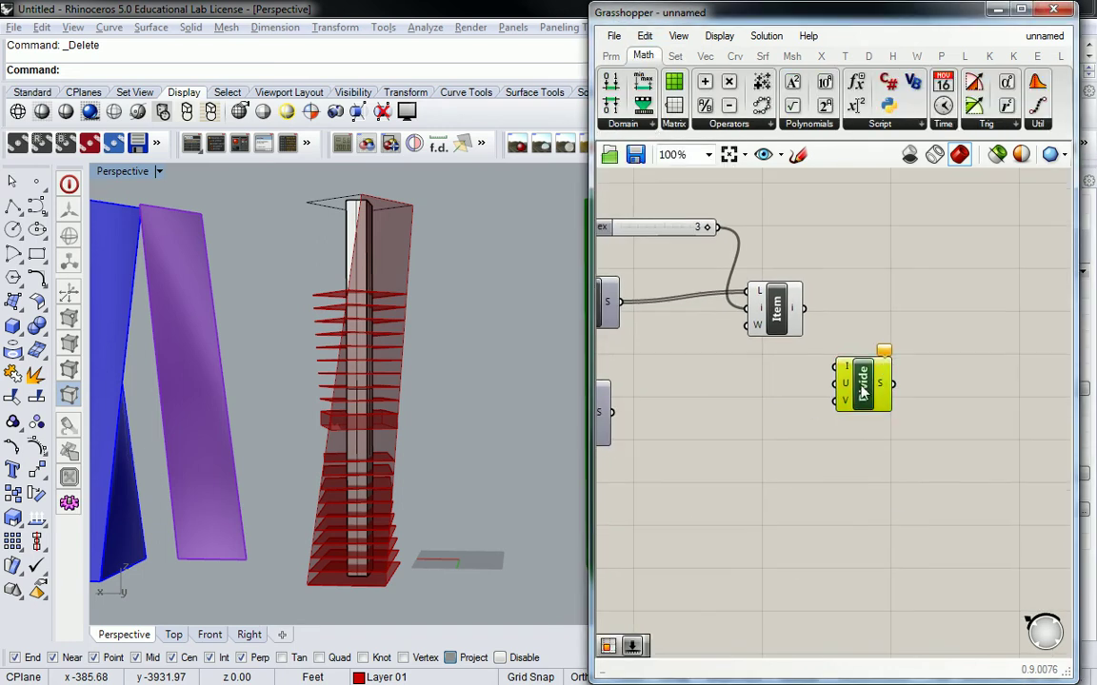
- Add SubSrf and wire the picked surface into Divide Domain², whose segments feed SubSrf's D
left_click(764, 57)
left_click(943, 123)
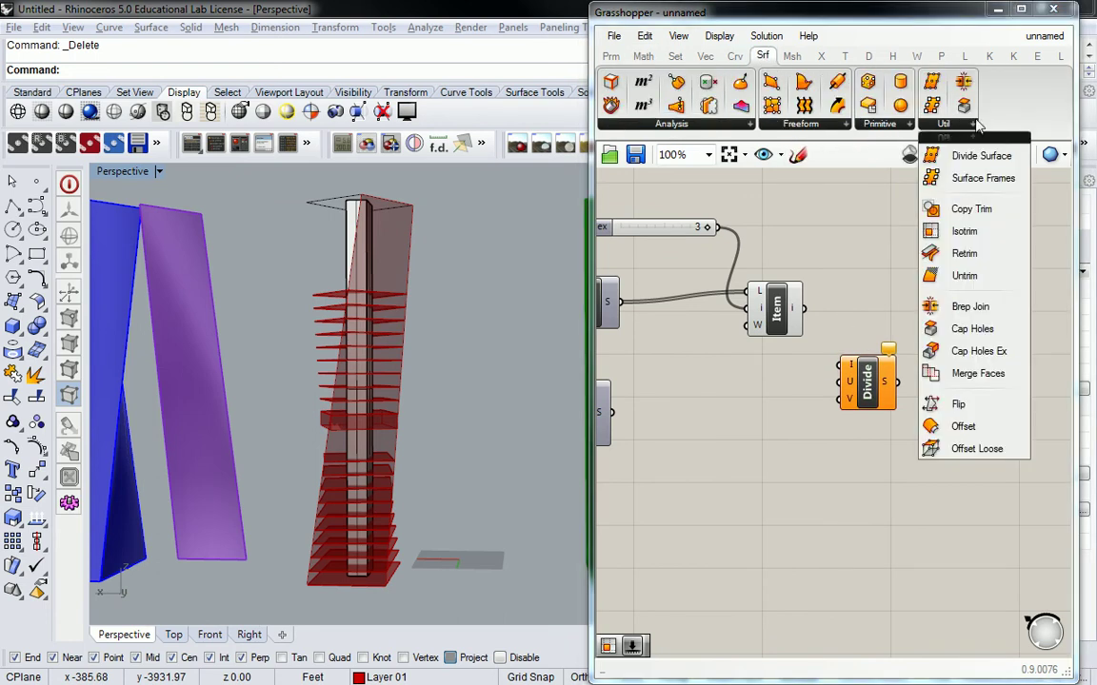
left_click(964, 253)
left_click(979, 309)
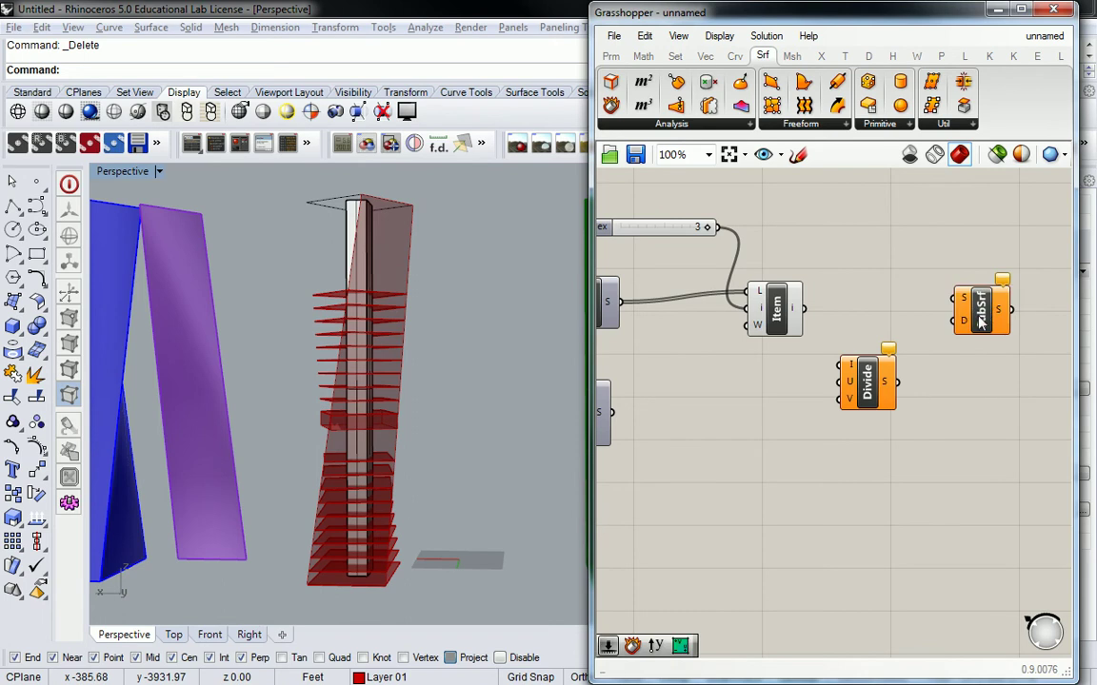
left_click_drag(802, 308, 949, 307)
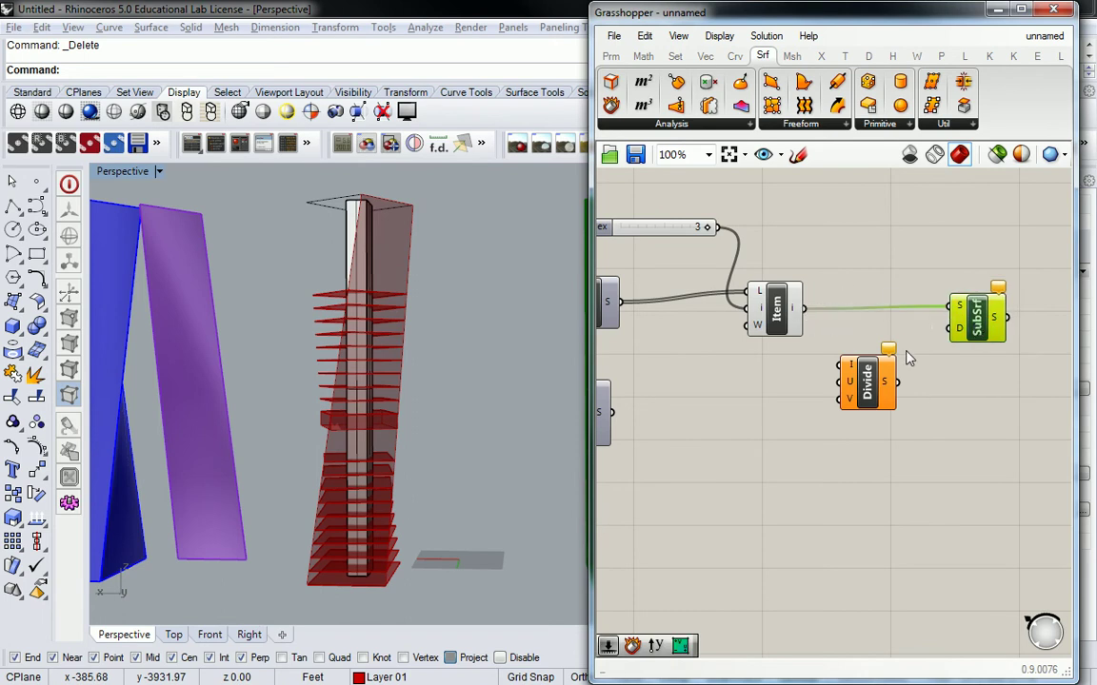
left_click_drag(896, 382, 949, 327)
left_click_drag(803, 308, 840, 365)
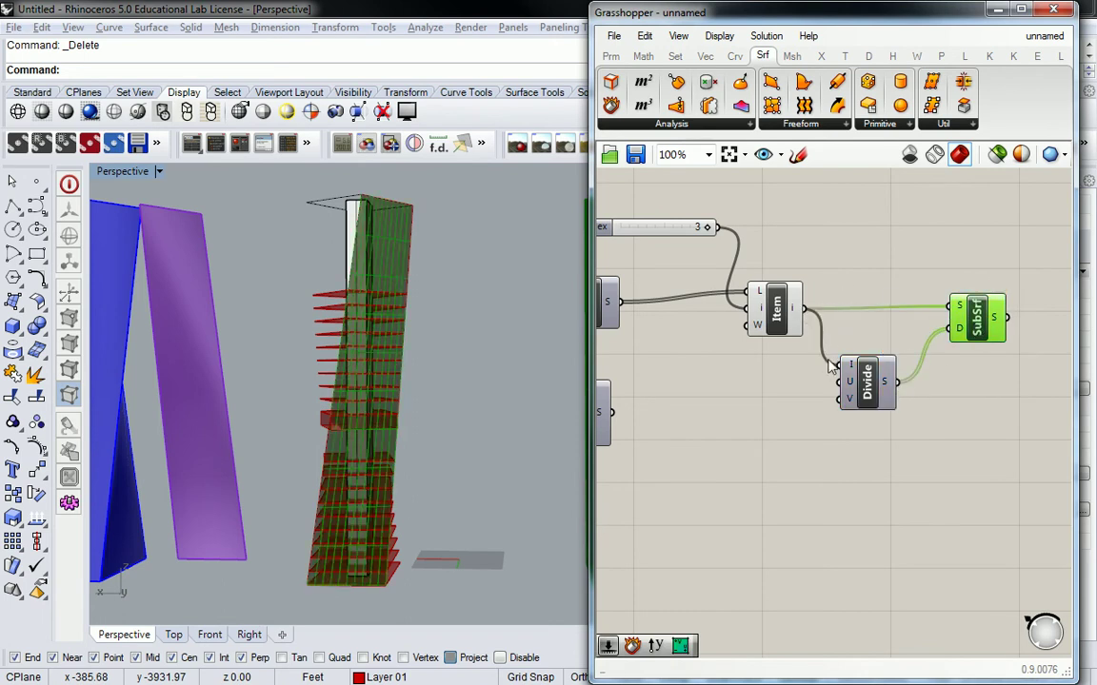
- Add two 0<20 number sliders, set the first to 8, and wire them to U and V Count
double_click(748, 386)
type("0<20")
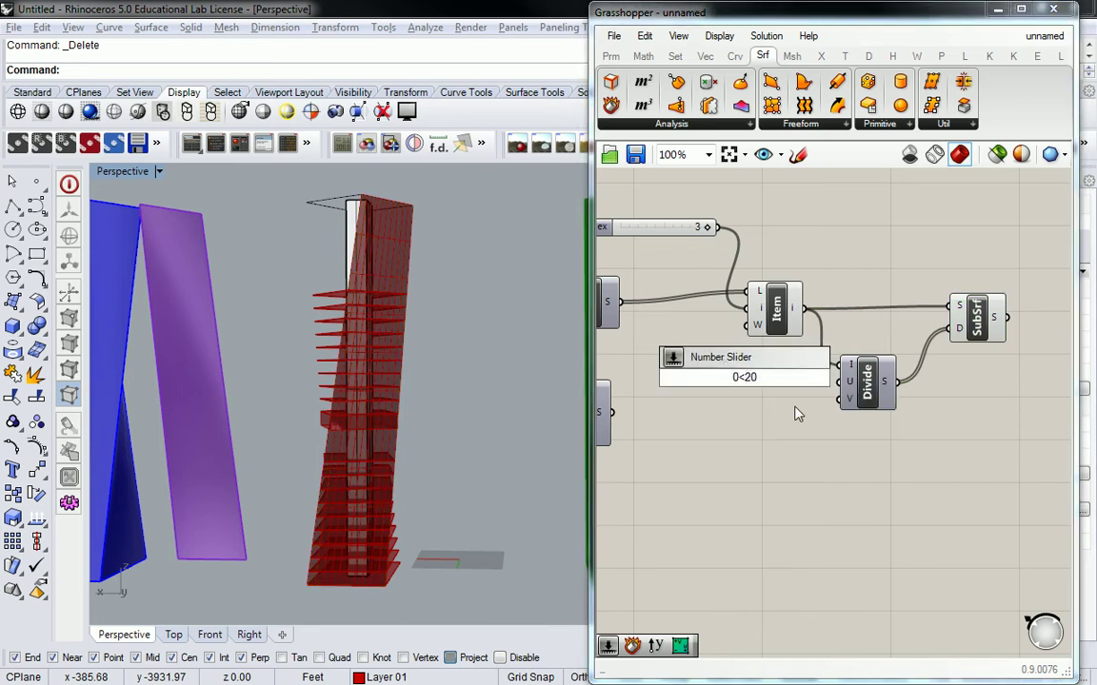
key("Return")
left_click_drag(792, 384, 788, 432, "alt")
left_click_drag(719, 378, 753, 378)
left_click_drag(721, 432, 774, 428)
left_click_drag(815, 378, 838, 381)
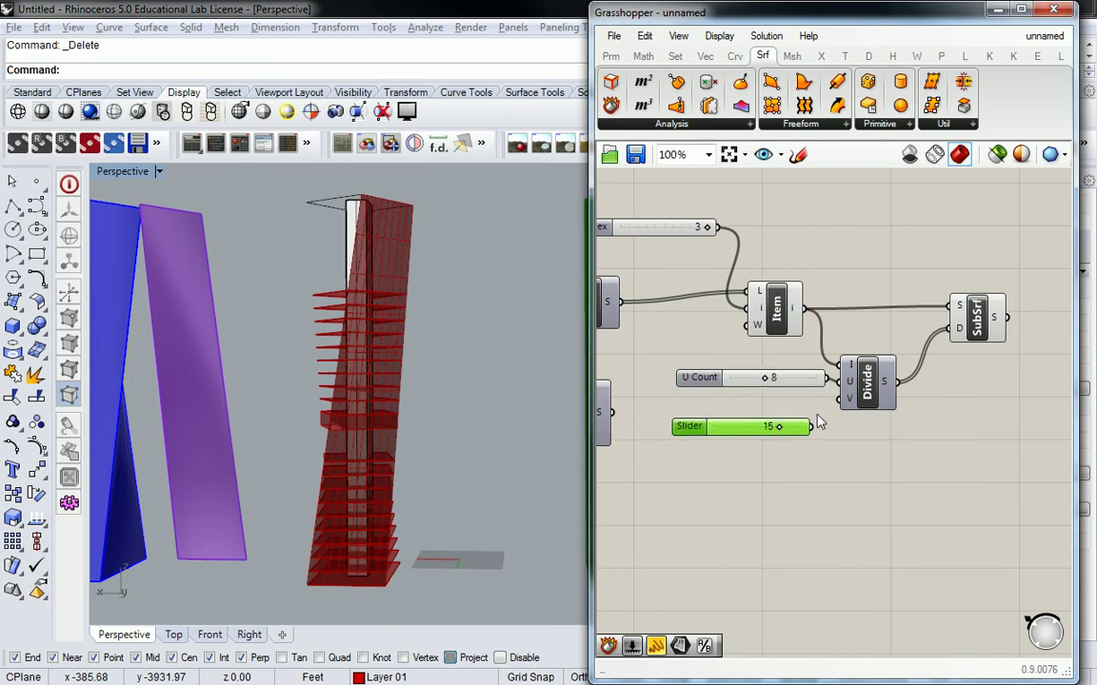
left_click_drag(810, 426, 838, 398)
- Set V Count to 15 and preview the sub-surface panel grid on the tower
scroll(424, 364, "up", 3)
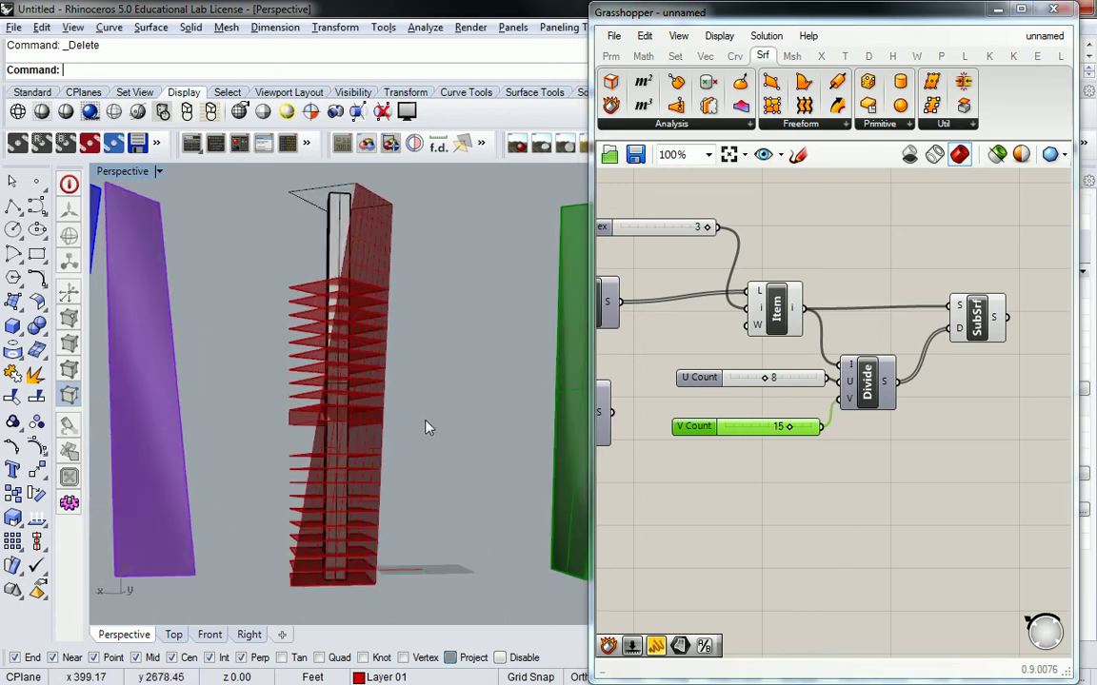
scroll(444, 419, "down", 1)
scroll(433, 374, "up", 1)
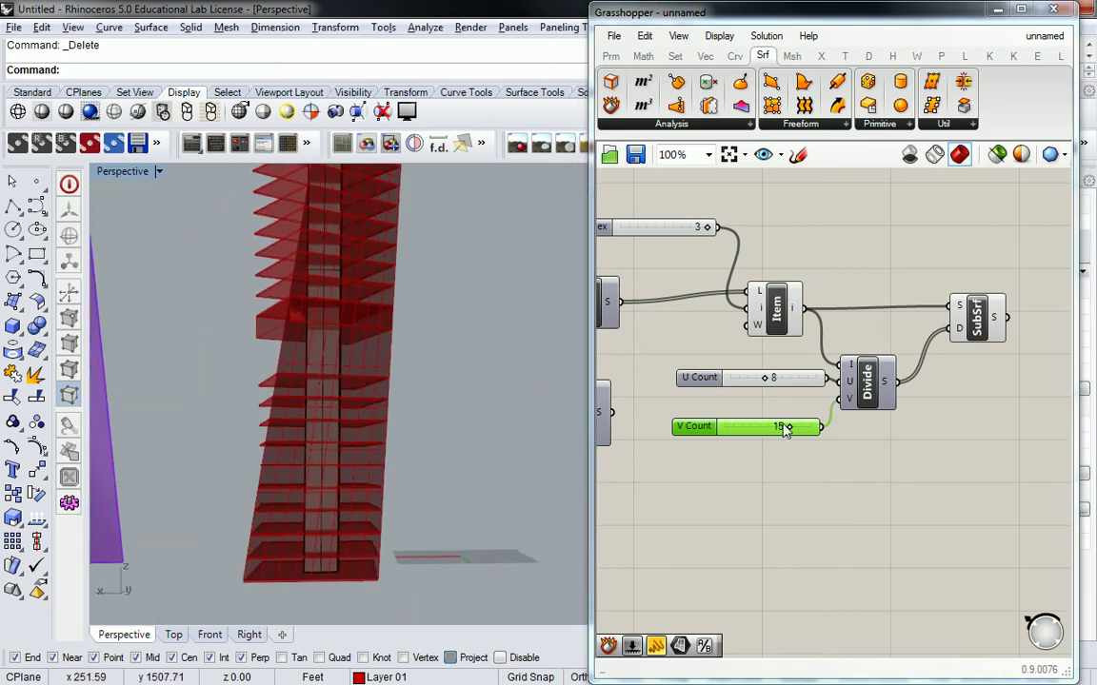
left_click_drag(804, 430, 789, 429)
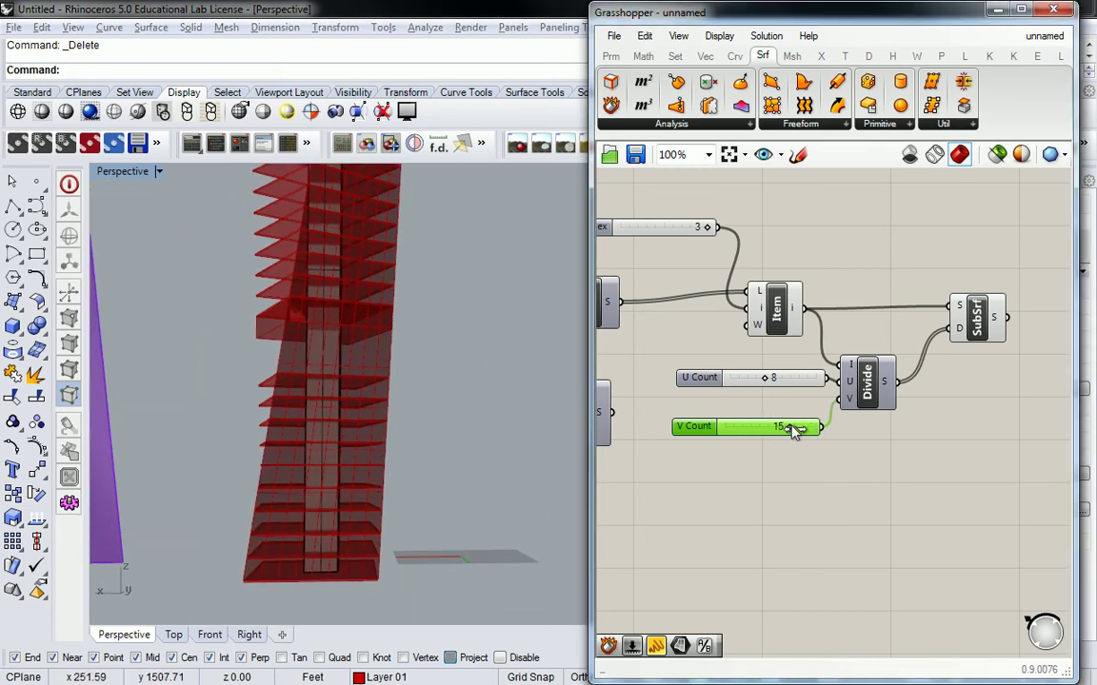
right_click_drag(337, 401, 318, 483, "shift")
scroll(355, 347, "up", 3)
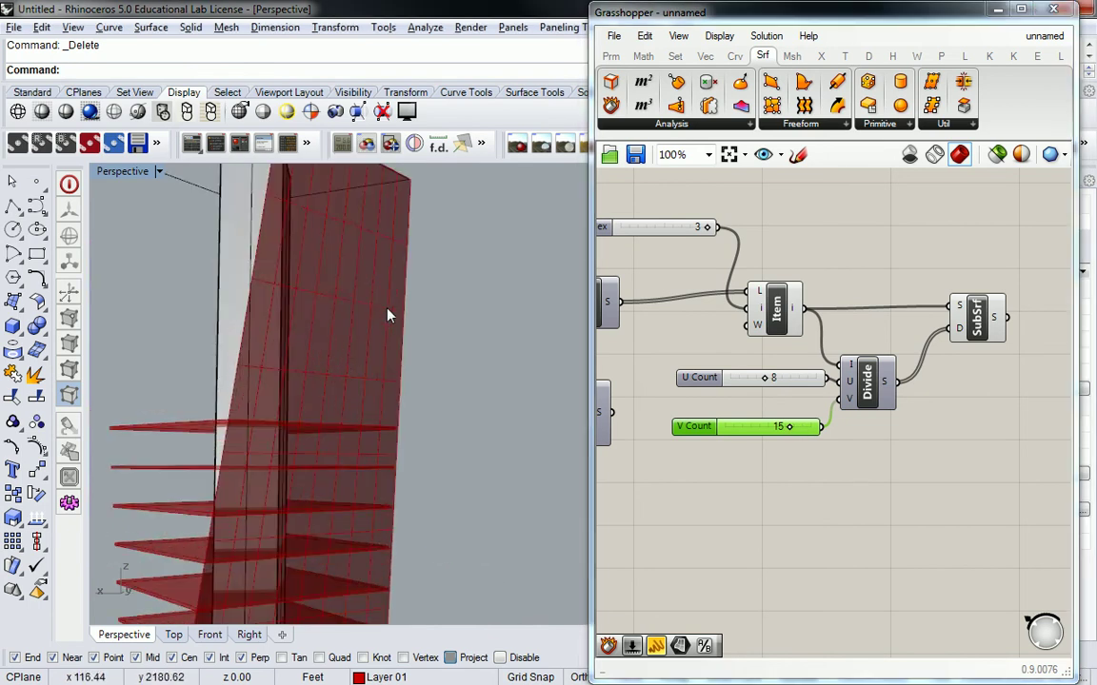
scroll(335, 335, "down", 3)
scroll(343, 345, "up", 2)
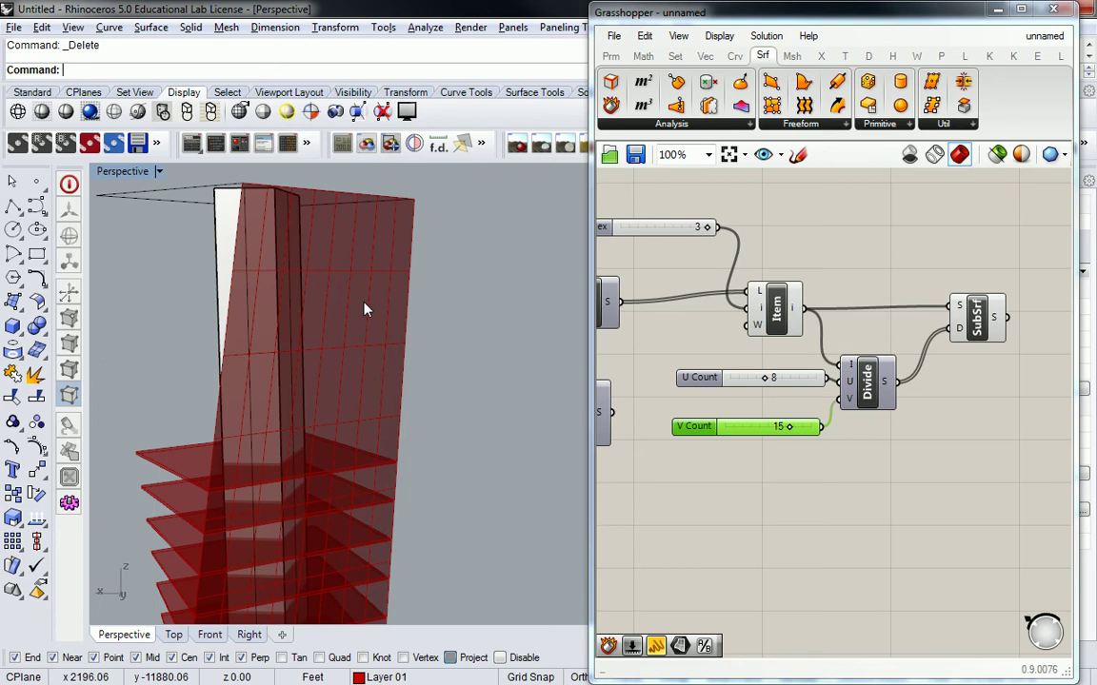
left_click(977, 317)
- Raise the V Count slider to 18 for an 8-by-18 panel grid, zooming the canvas to 80%
left_click_drag(789, 427, 821, 435)
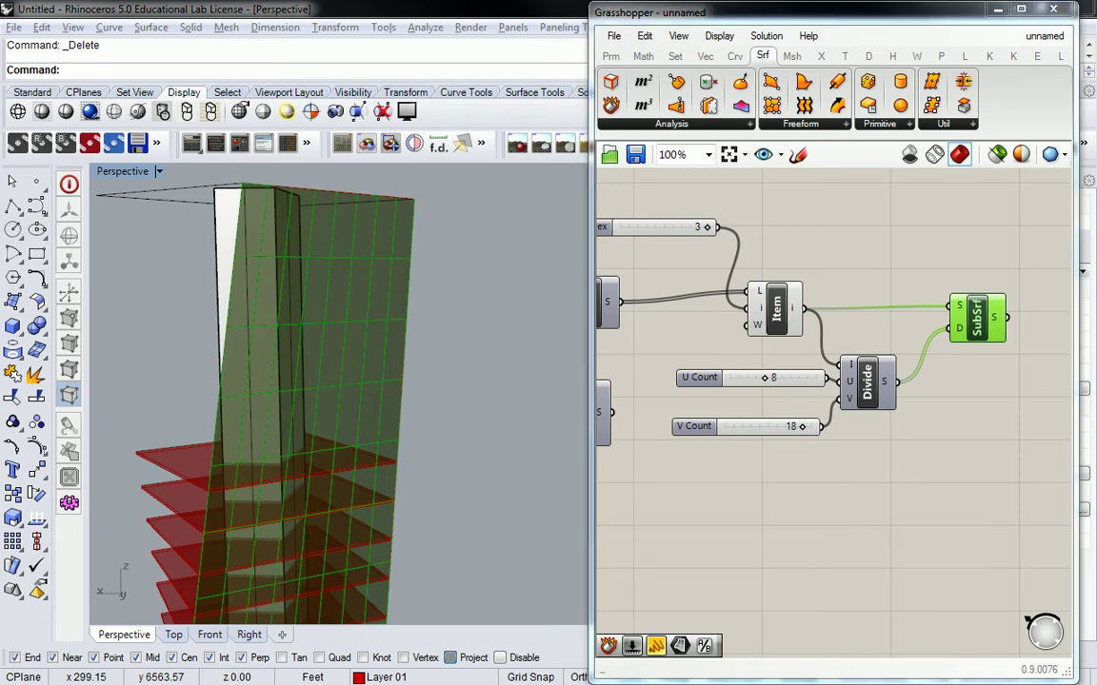
scroll(1067, 224, "down", 1)
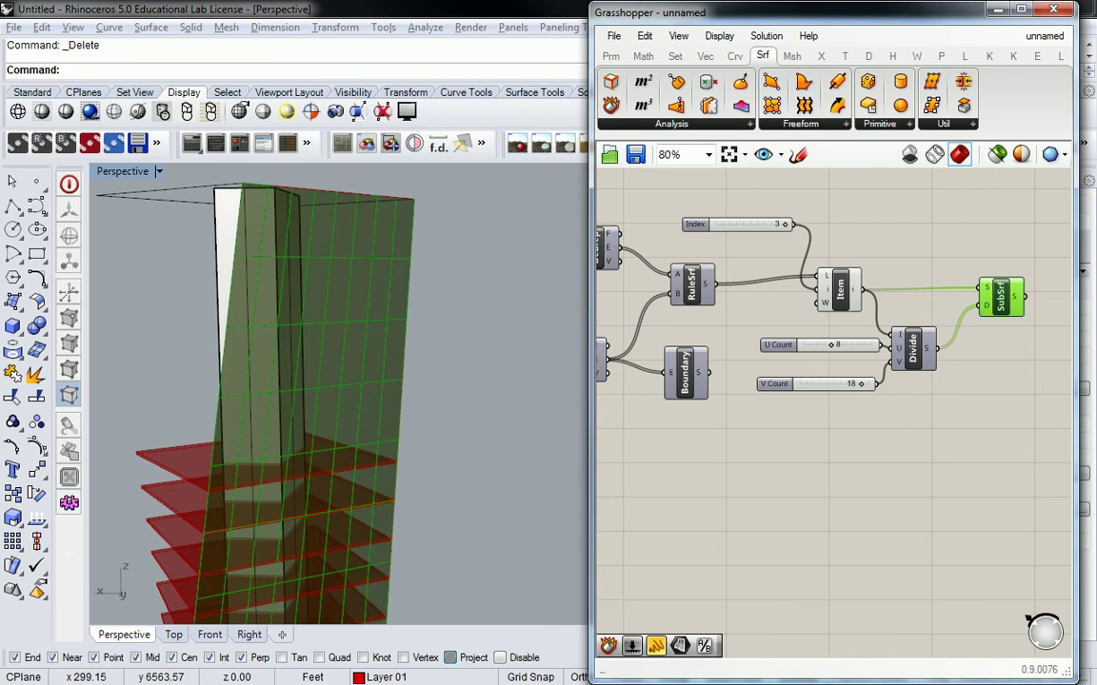
- Add a Deconstruct Brep component fed by SubSrf's S output to preview panel corner points
right_click_drag(994, 240, 832, 250)
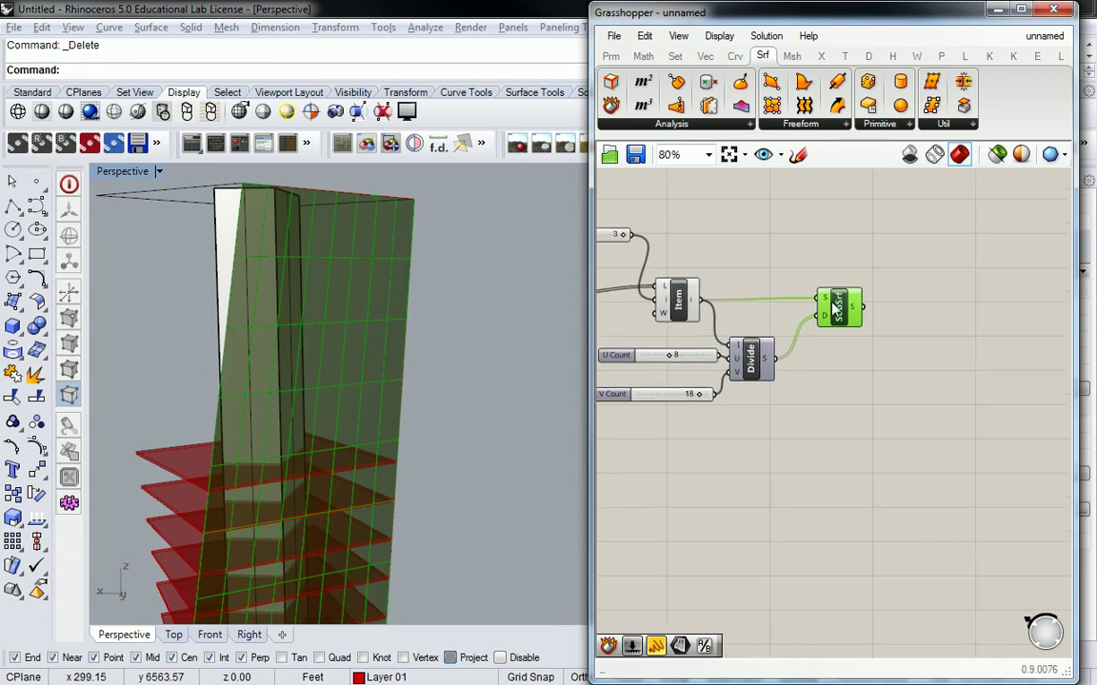
left_click(832, 267)
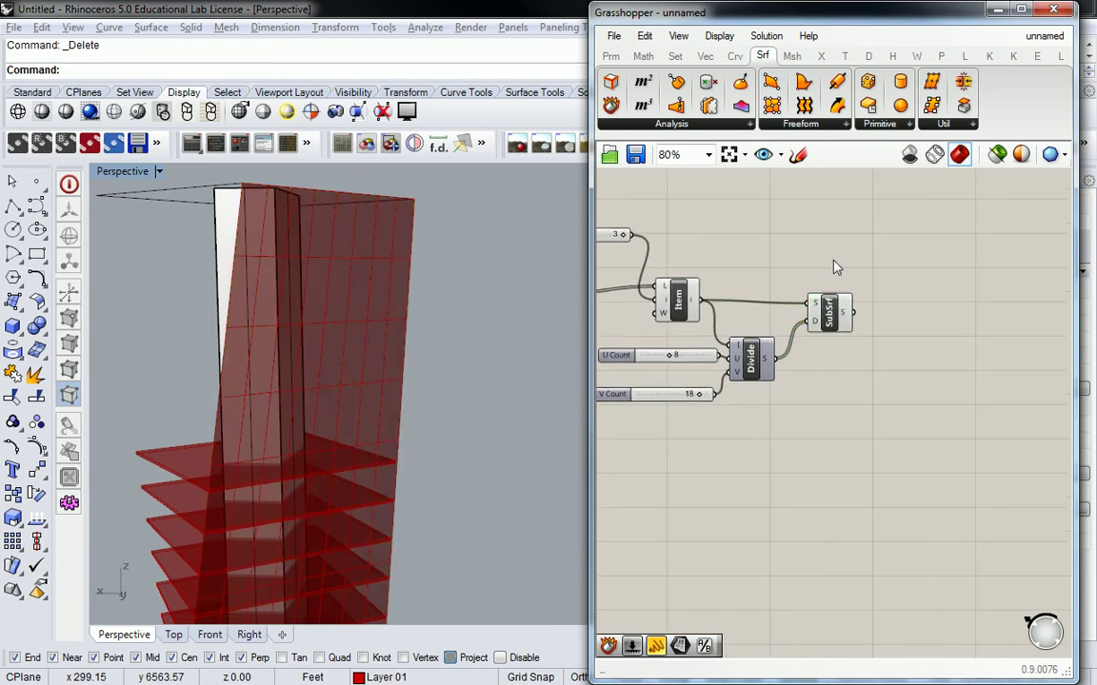
left_click_drag(707, 81, 888, 313)
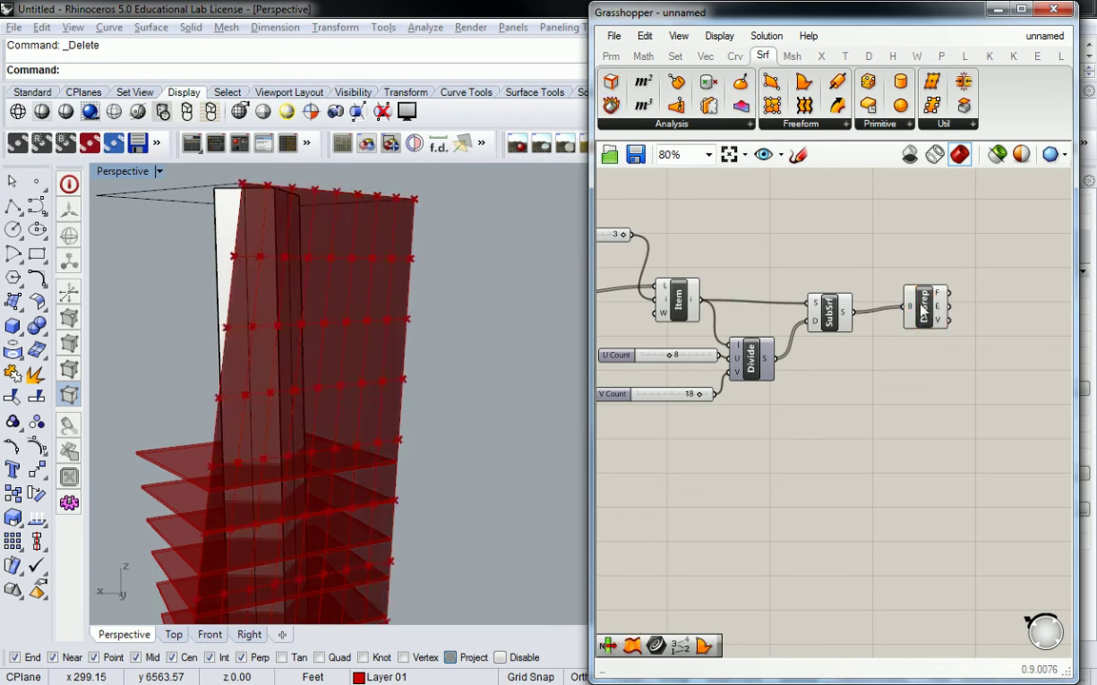
left_click(903, 323)
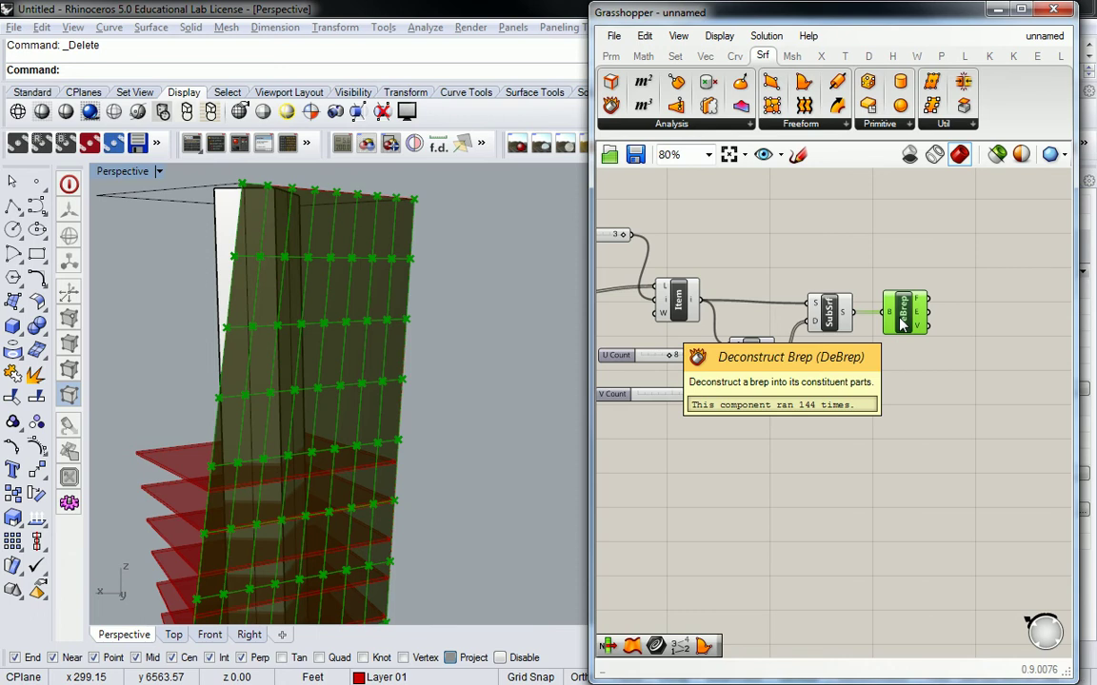
left_click(783, 213)
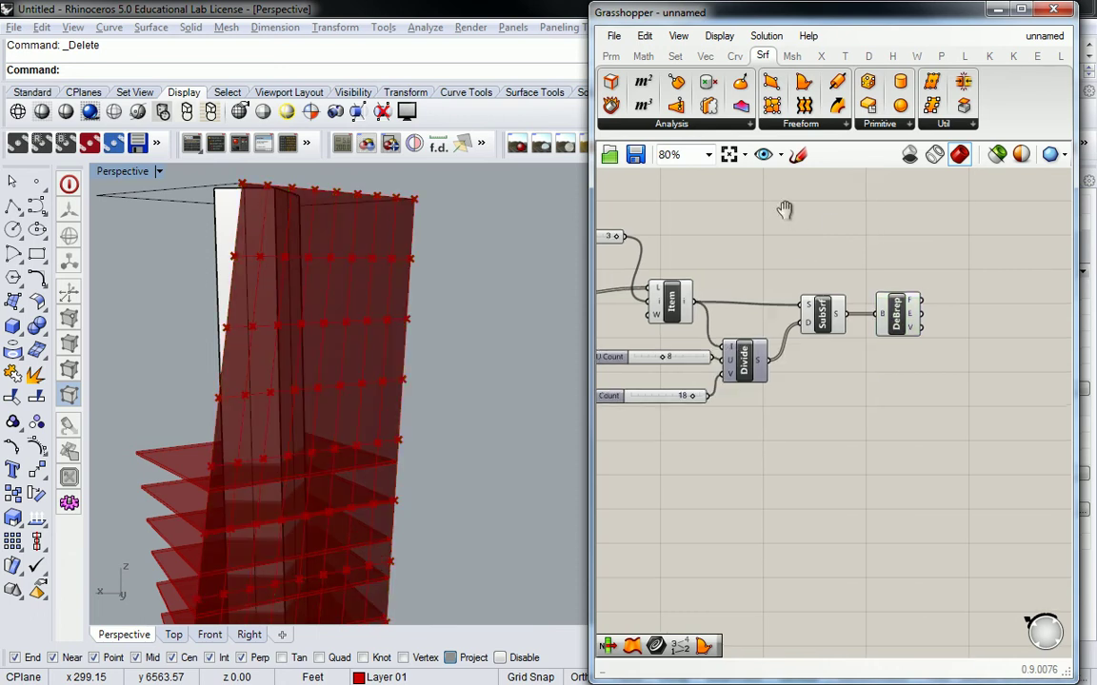
right_click_drag(783, 213, 748, 225)
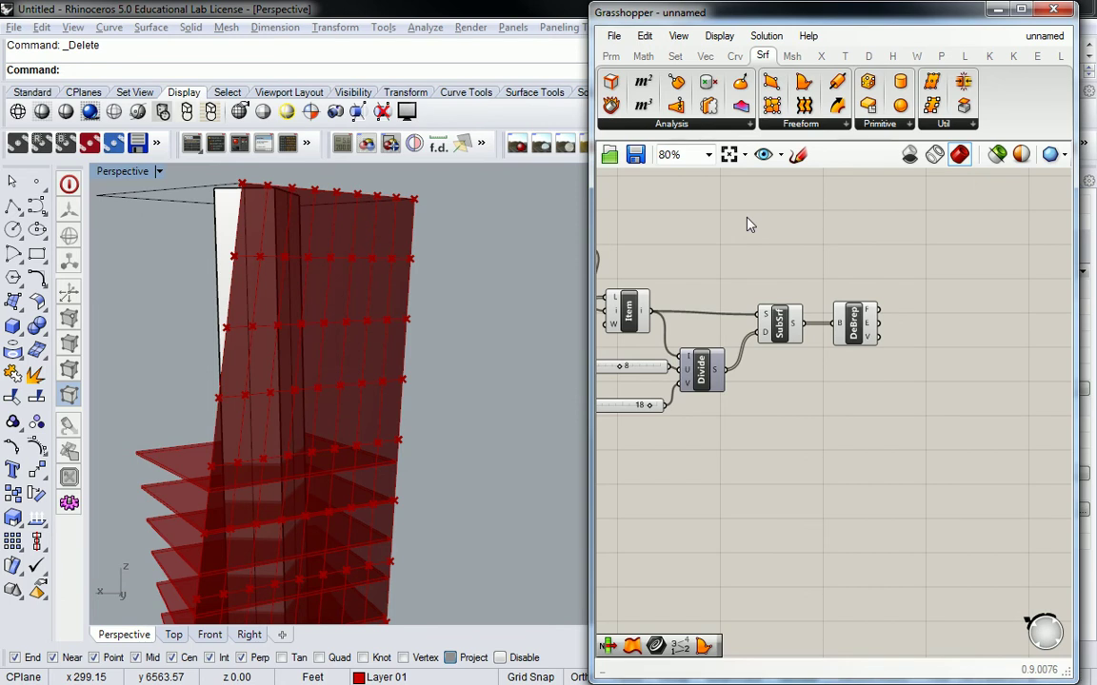
scroll(813, 196, "up", 2)
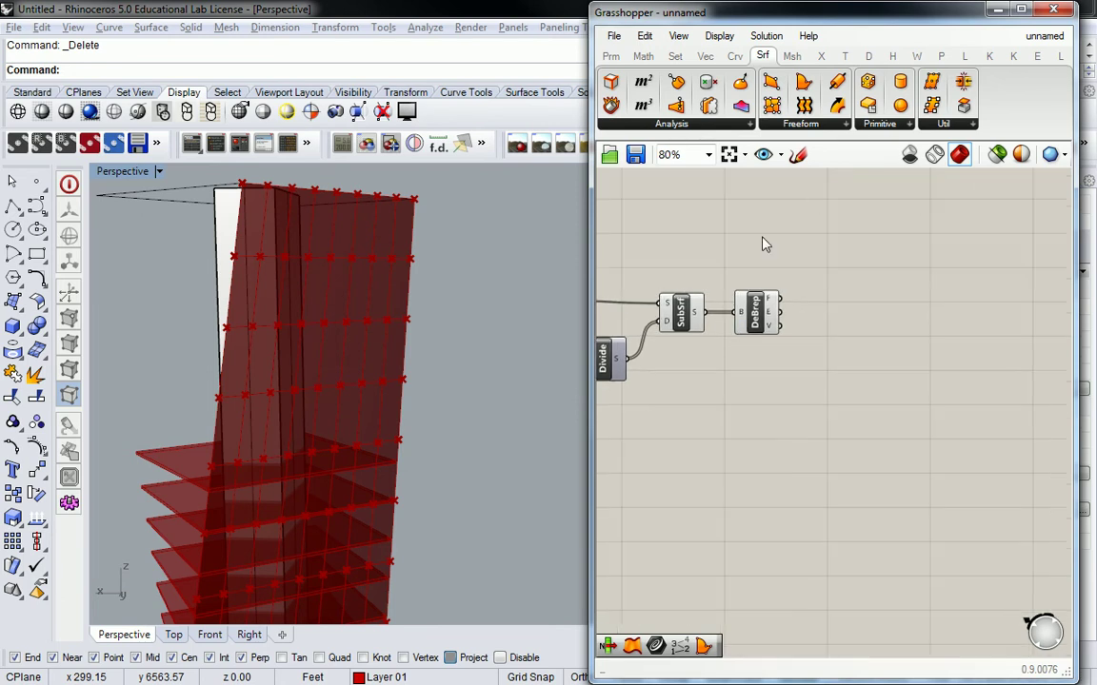
right_click_drag(747, 250, 778, 249)
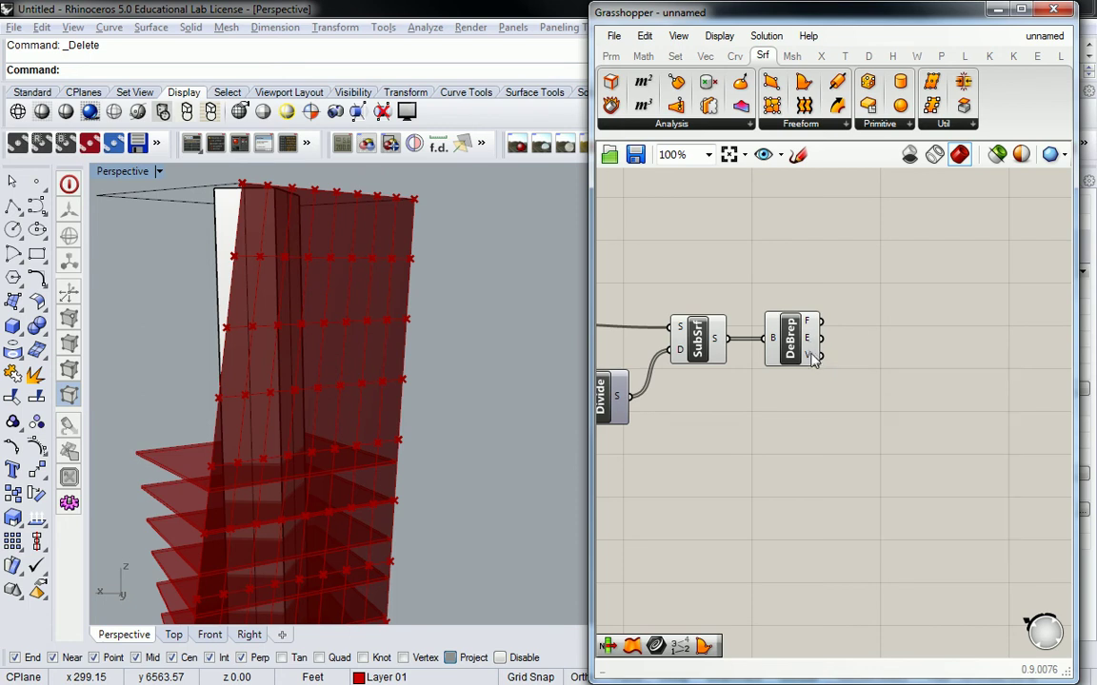
mouse_move(812, 355)
left_click(610, 55)
left_click_drag(834, 111, 909, 411)
left_click_drag(821, 355, 834, 406)
left_click_drag(940, 457, 876, 517)
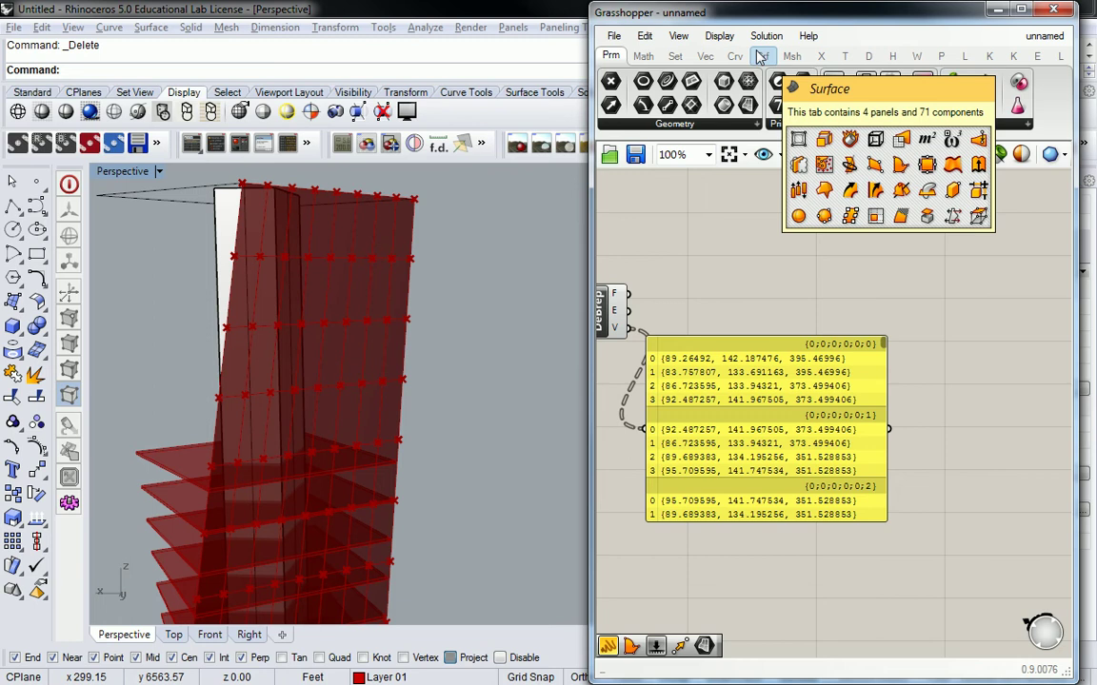
left_click(780, 357)
key("Delete")
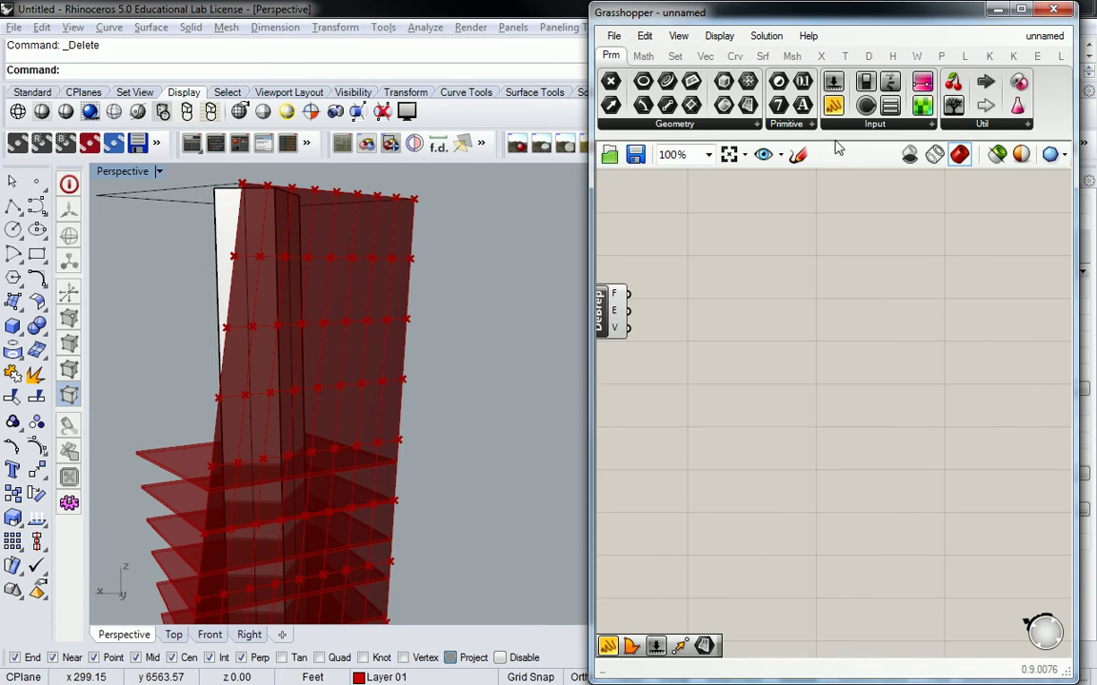
- Add an Interpolate Curve component from Curve > Spline beside the DeBrep component
left_click(735, 56)
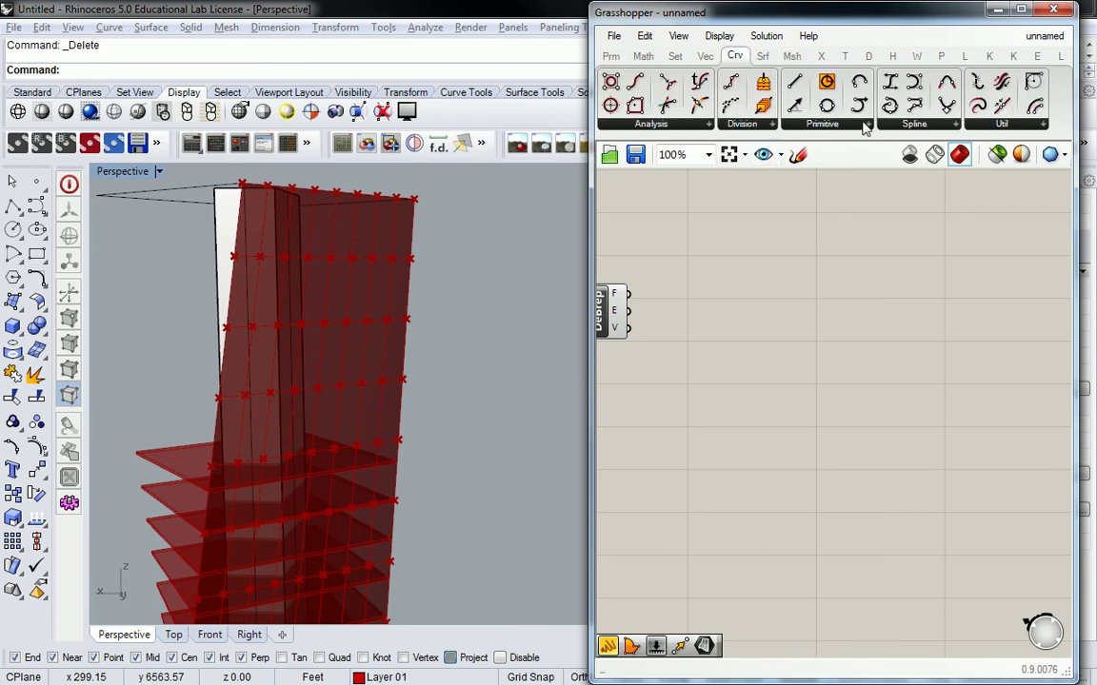
left_click(905, 126)
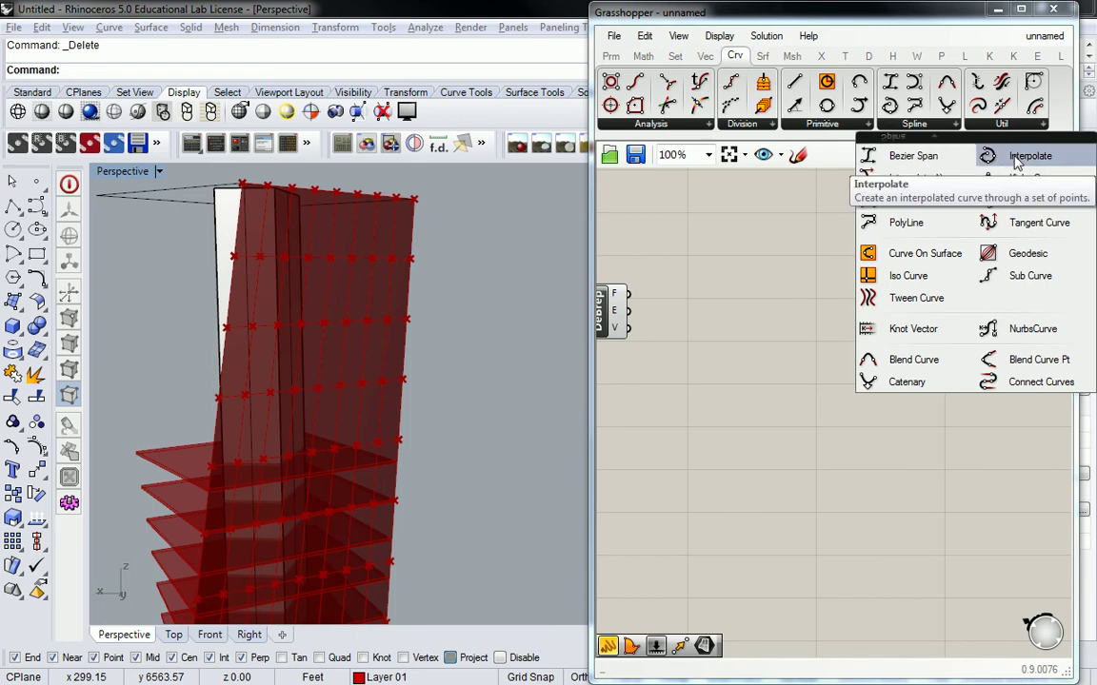
left_click_drag(1016, 164, 841, 285)
scroll(841, 293, "up", 1)
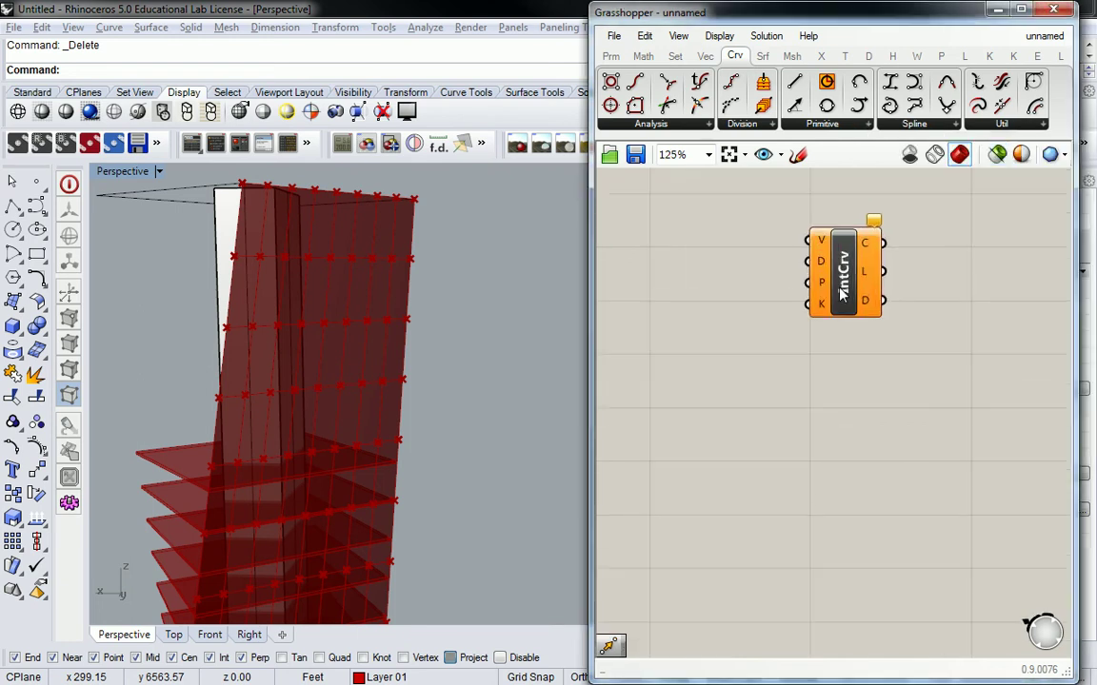
right_click_drag(842, 293, 903, 297)
left_click_drag(903, 297, 761, 365)
right_click_drag(761, 365, 902, 340)
left_click(844, 322)
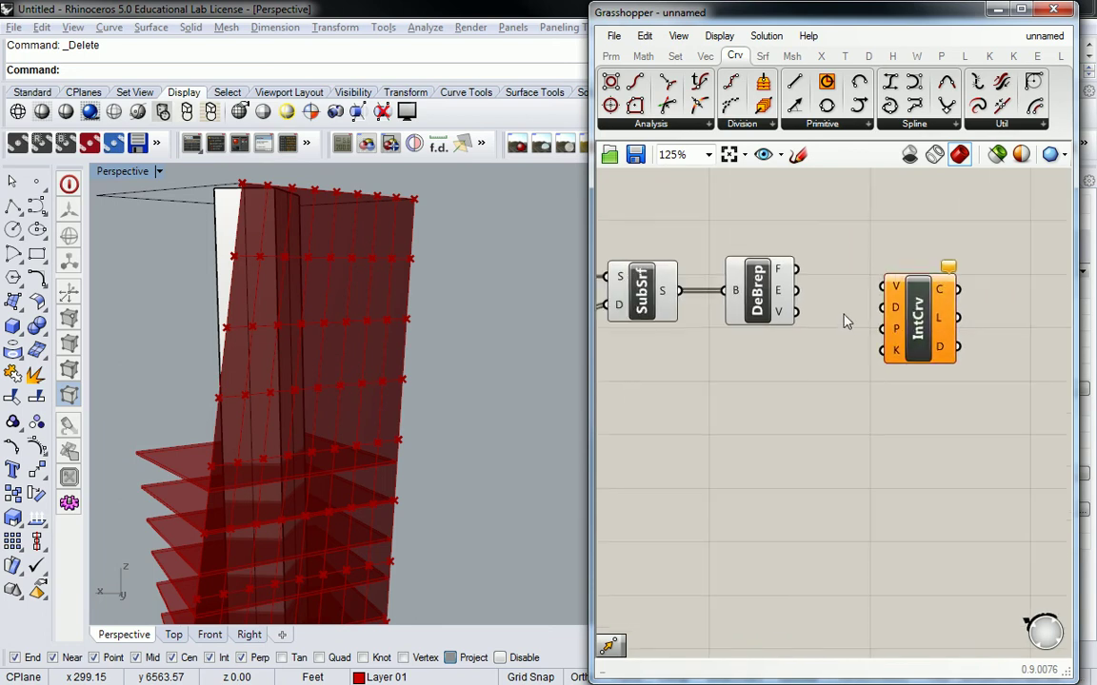
- Wire DeBrep's V output into IntCrv's V input to draw curves through panel corners
left_click_drag(796, 311, 884, 290)
left_click_drag(912, 328, 896, 353)
scroll(416, 301, "up", 5)
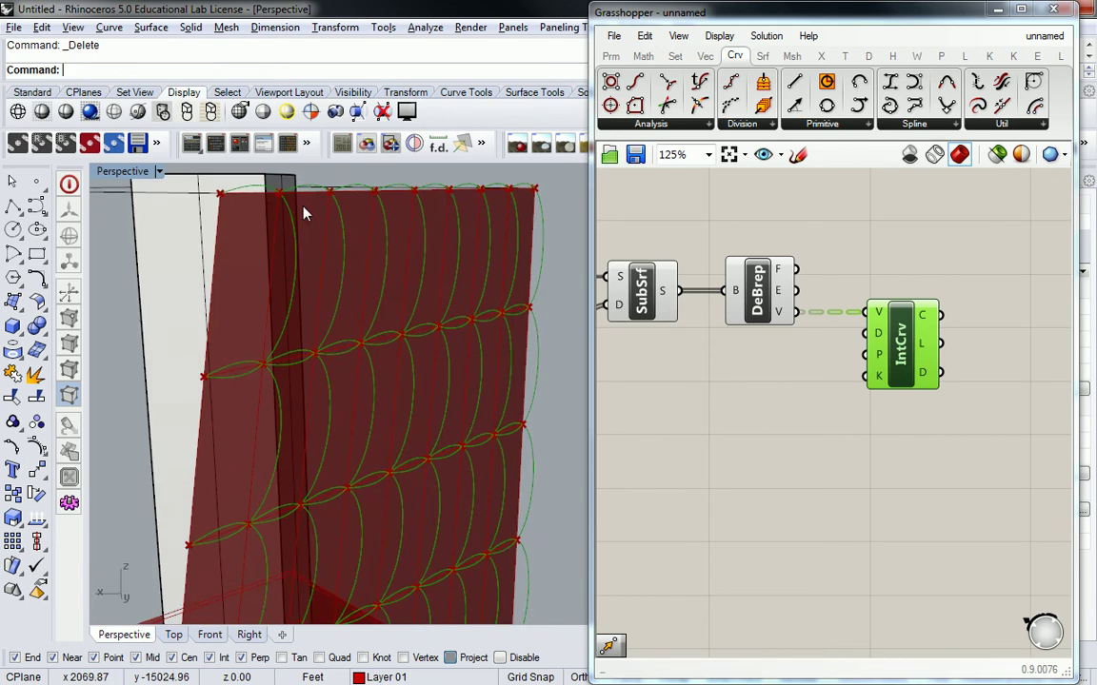
scroll(316, 220, "down", 1)
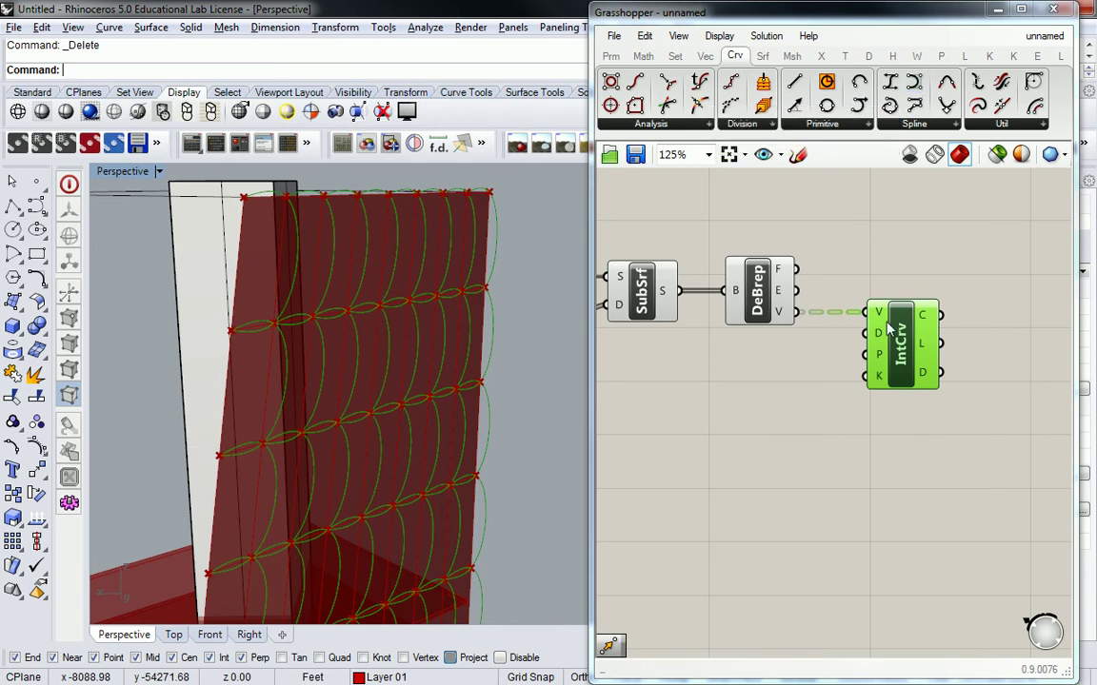
mouse_move(880, 370)
- Add a Boolean Toggle from Params > Input wired into IntCrv's Periodic input
left_click(610, 55)
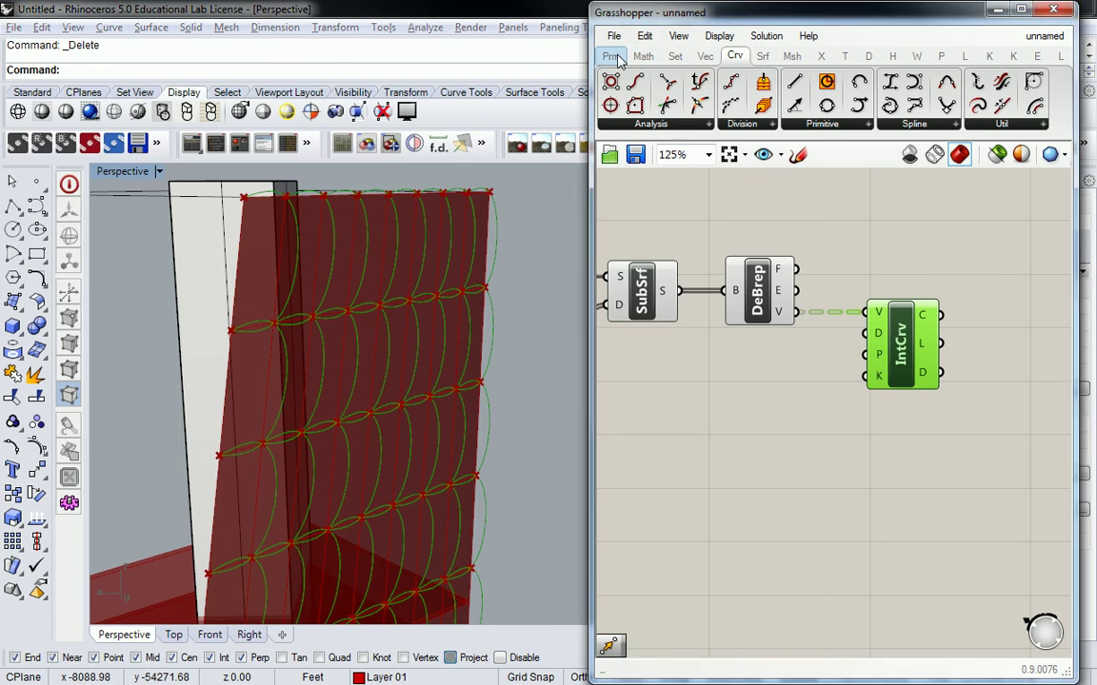
left_click(857, 123)
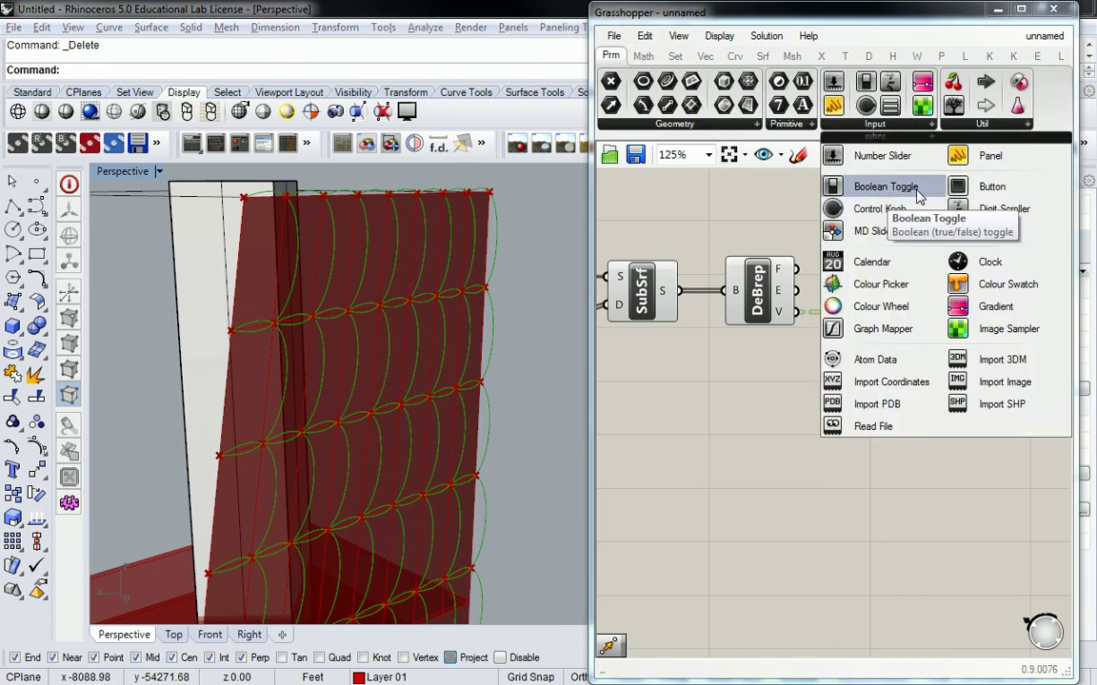
left_click_drag(857, 186, 865, 354)
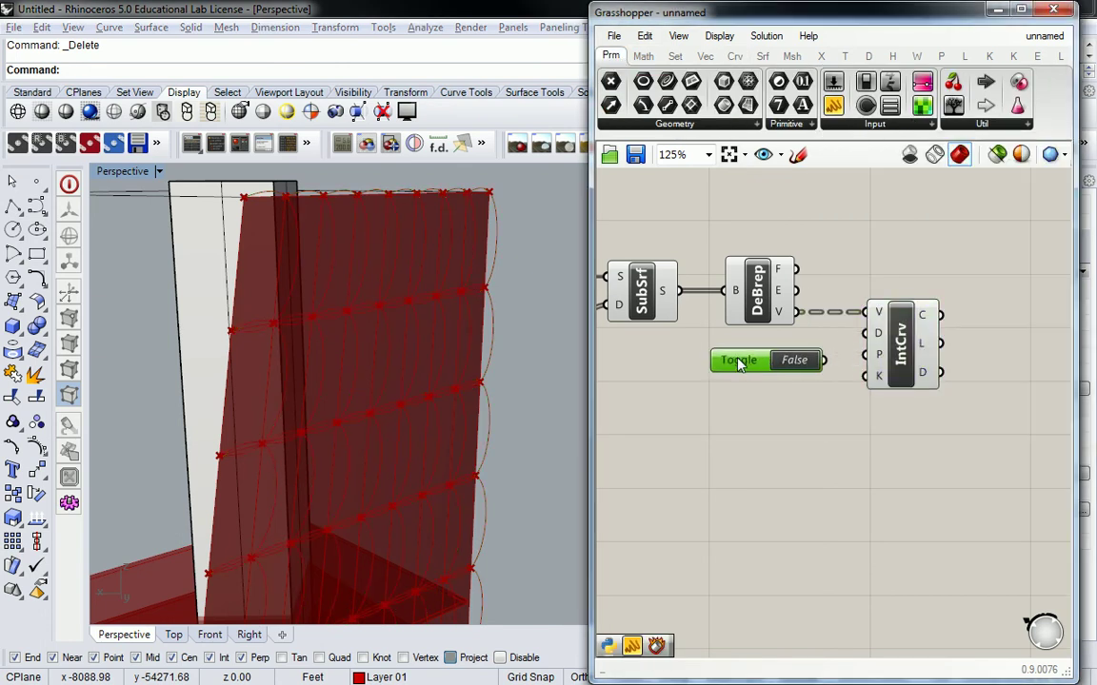
mouse_move(879, 358)
- Set the Boolean Toggle to True so each panel's curve loop closes
double_click(796, 360)
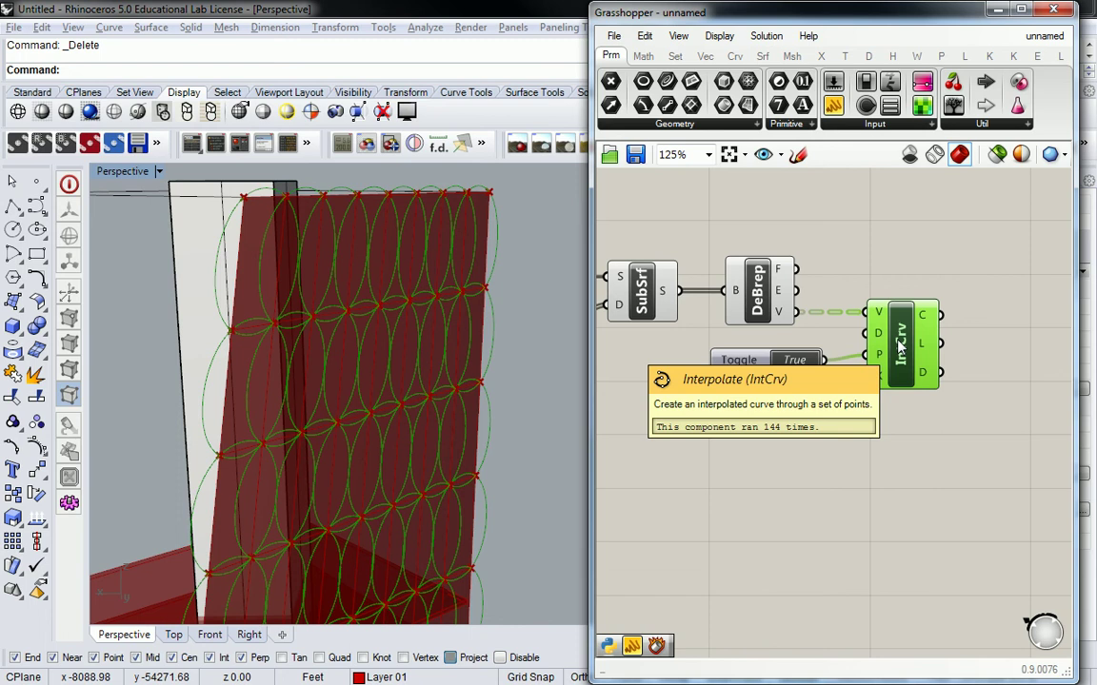
left_click(838, 257)
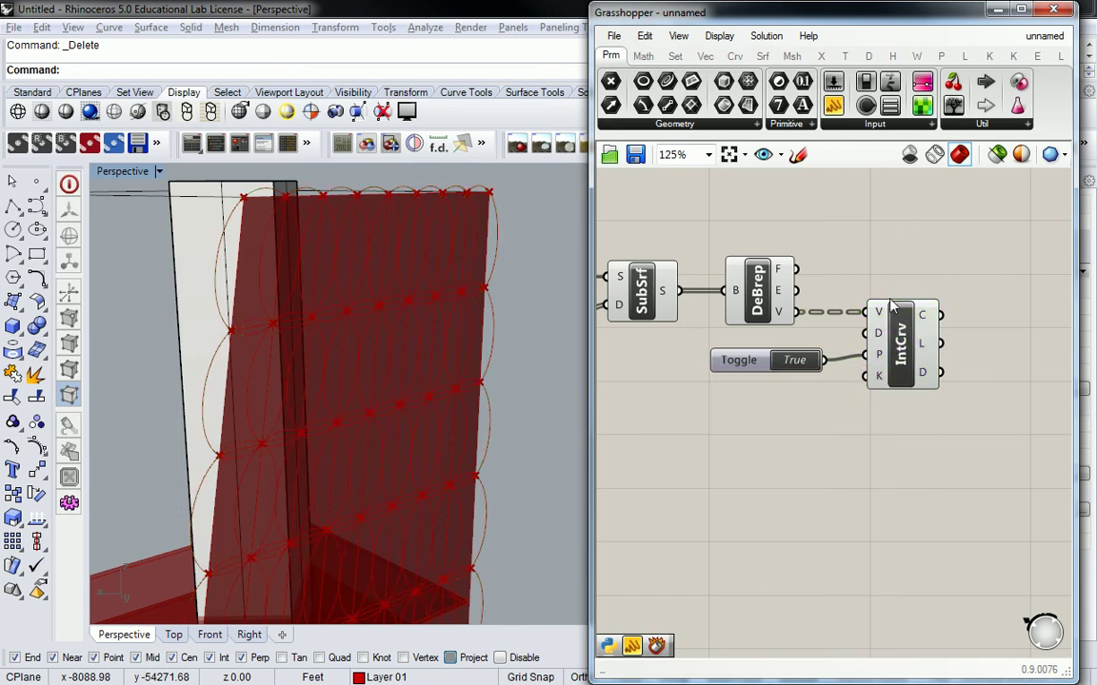
left_click(735, 57)
left_click(912, 124)
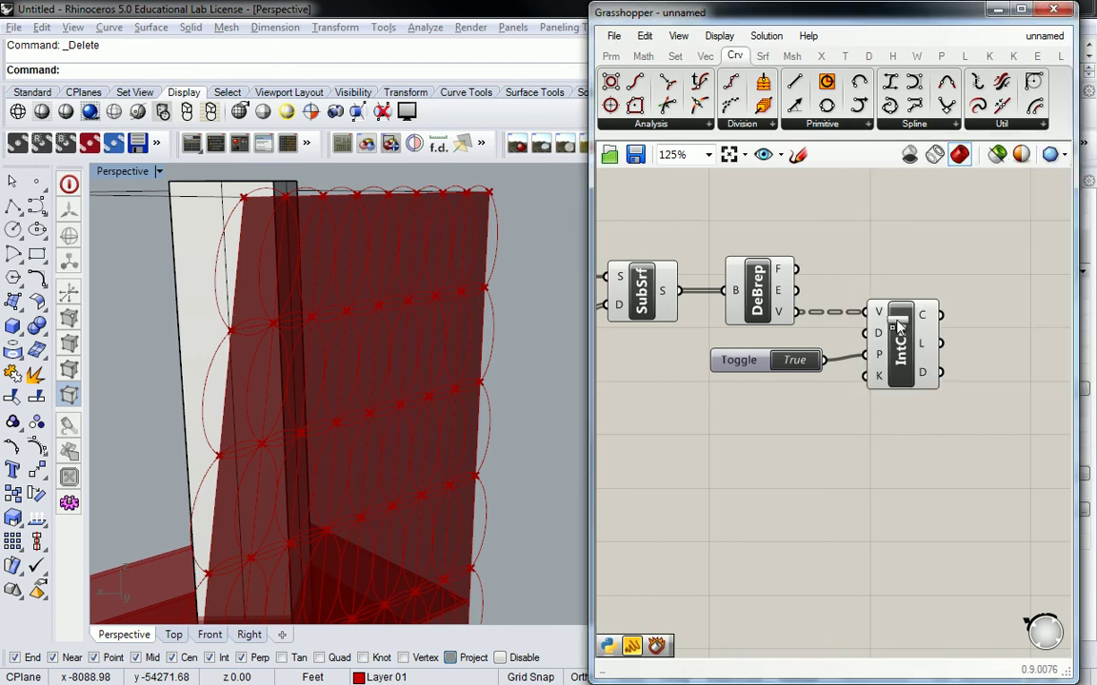
- Add a Nurbs Curve component with the Toggle on P and DeBrep vertices on V
left_click_drag(898, 323, 907, 458)
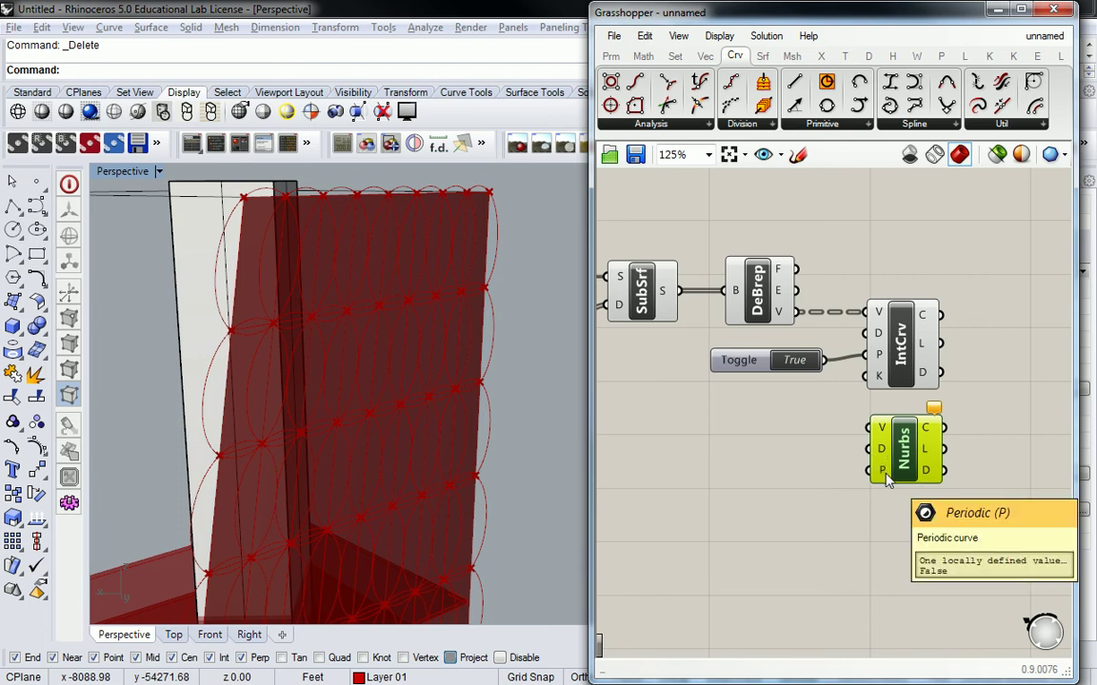
left_click_drag(739, 362, 729, 397)
left_click_drag(815, 397, 905, 257)
left_click(902, 449)
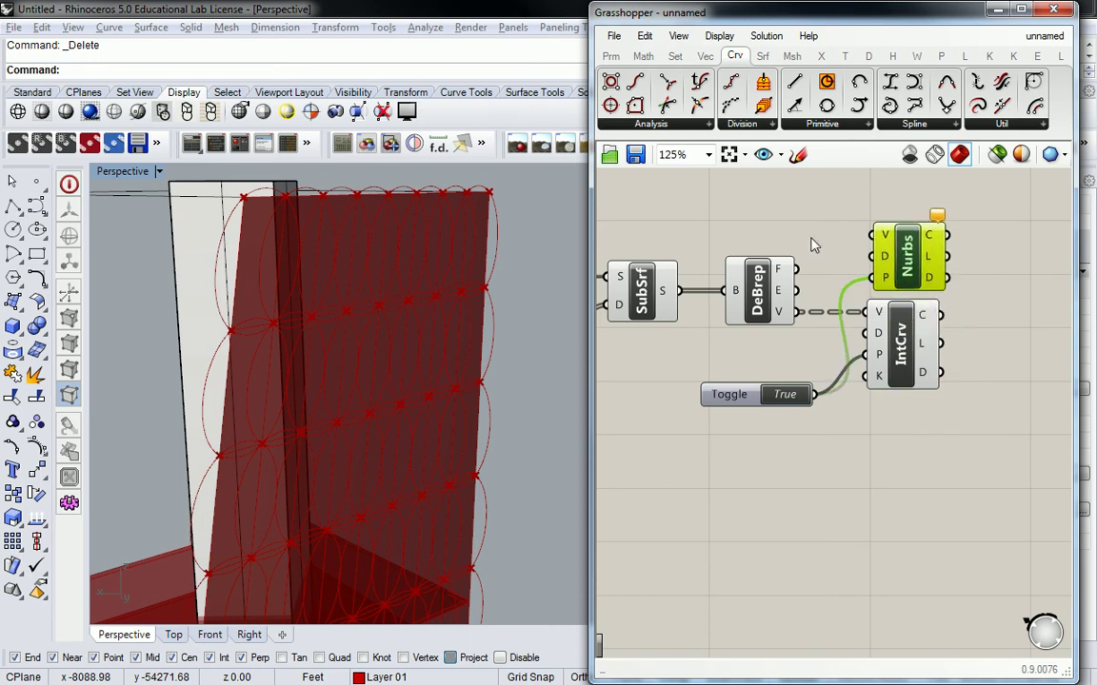
left_click_drag(796, 311, 873, 235)
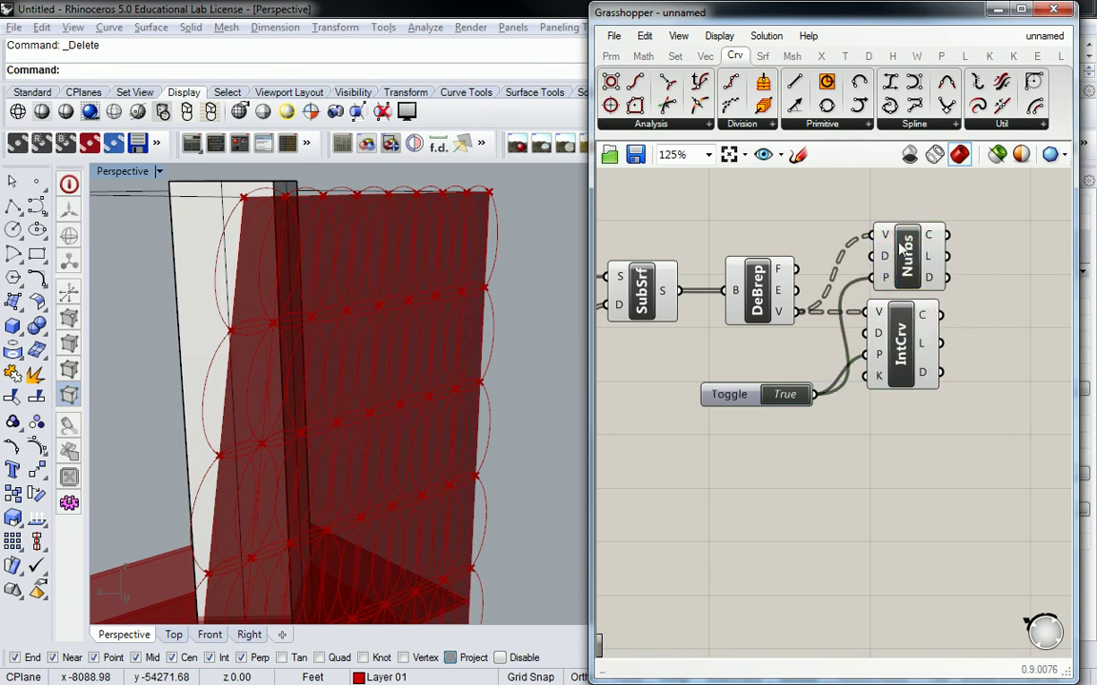
- Delete the Interpolate Curve component and orbit the view to see the oval loops
left_click(900, 338)
key("Delete")
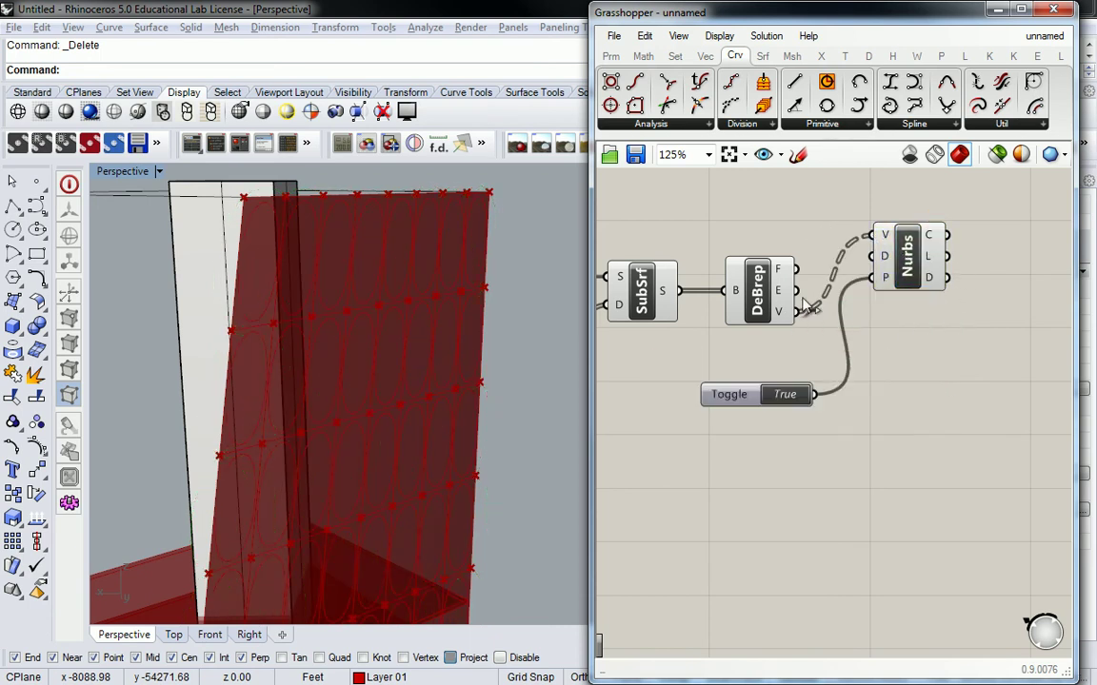
left_click(906, 259)
right_click_drag(468, 392, 409, 381)
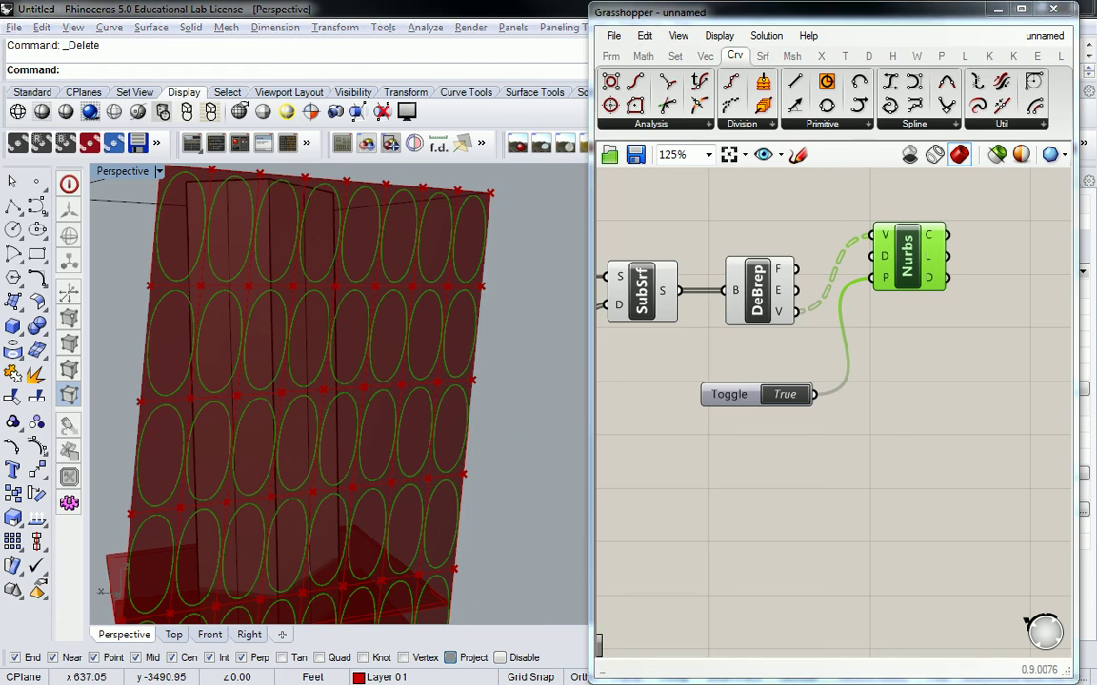
key("alt+Tab")
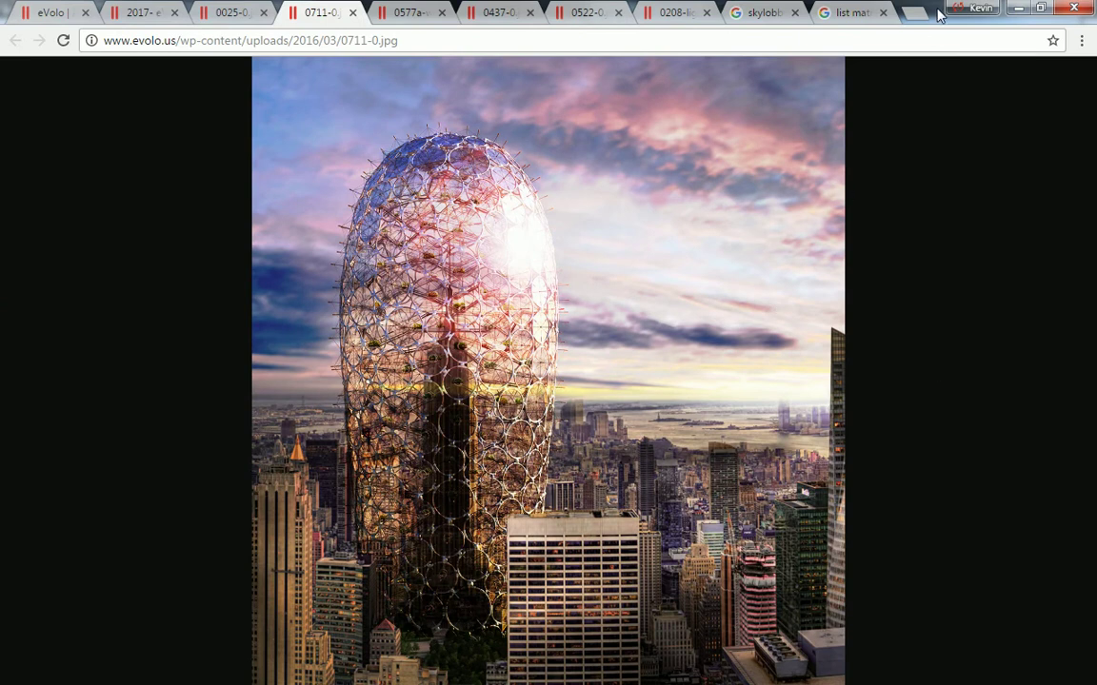
left_click(1018, 7)
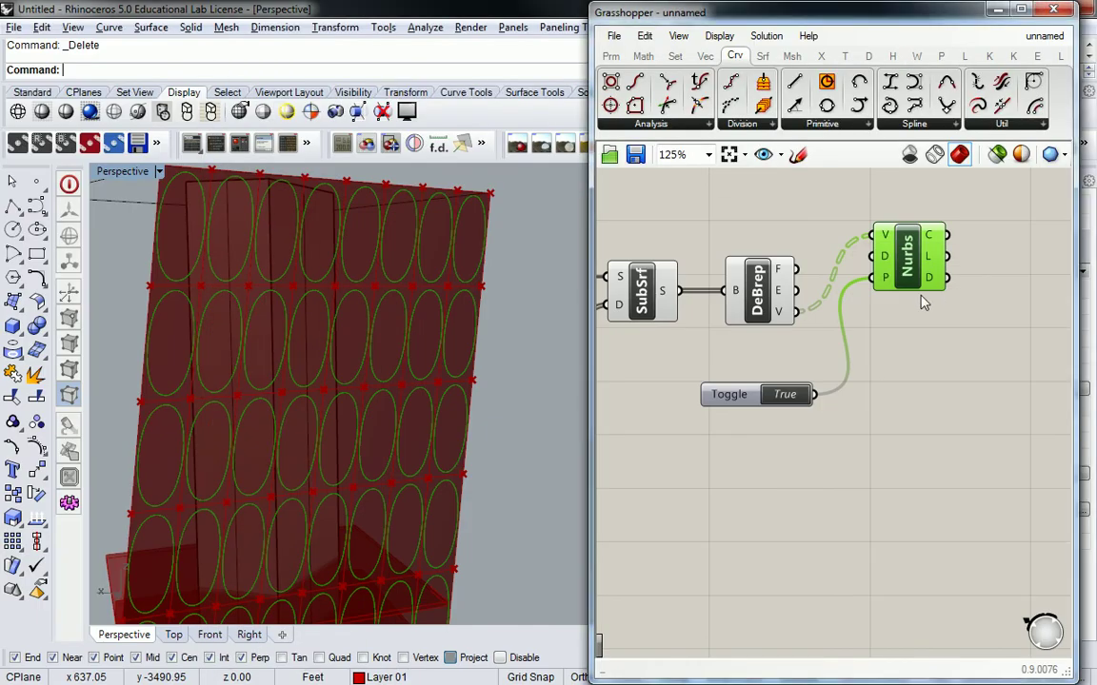
left_click_drag(887, 276, 889, 348)
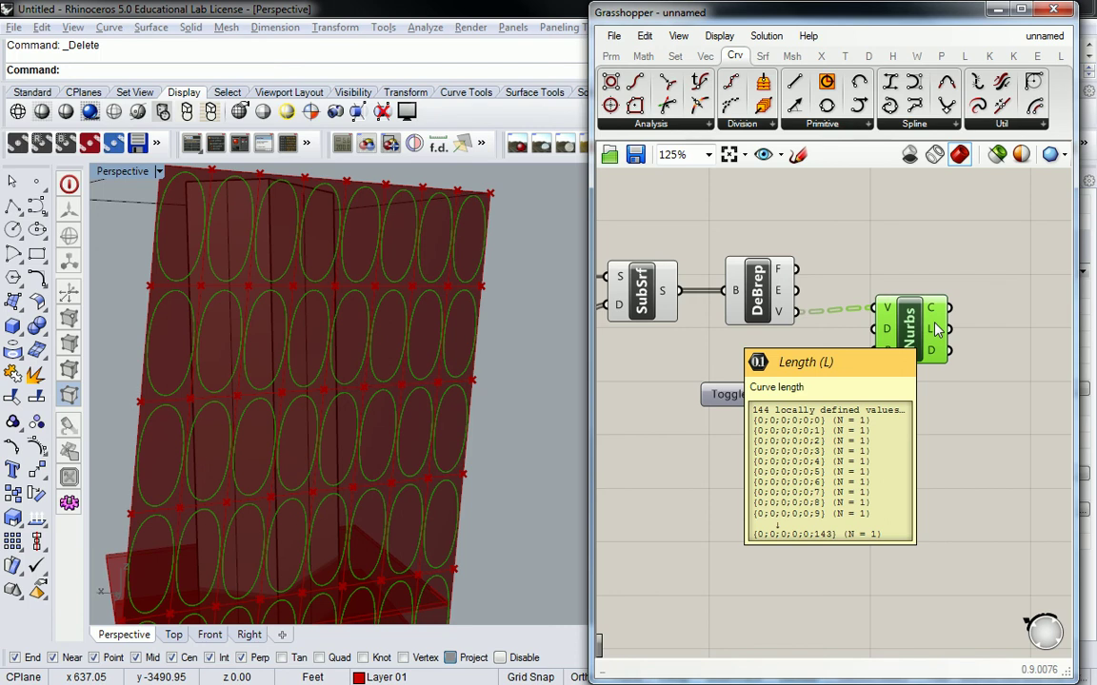
left_click_drag(910, 343, 909, 347)
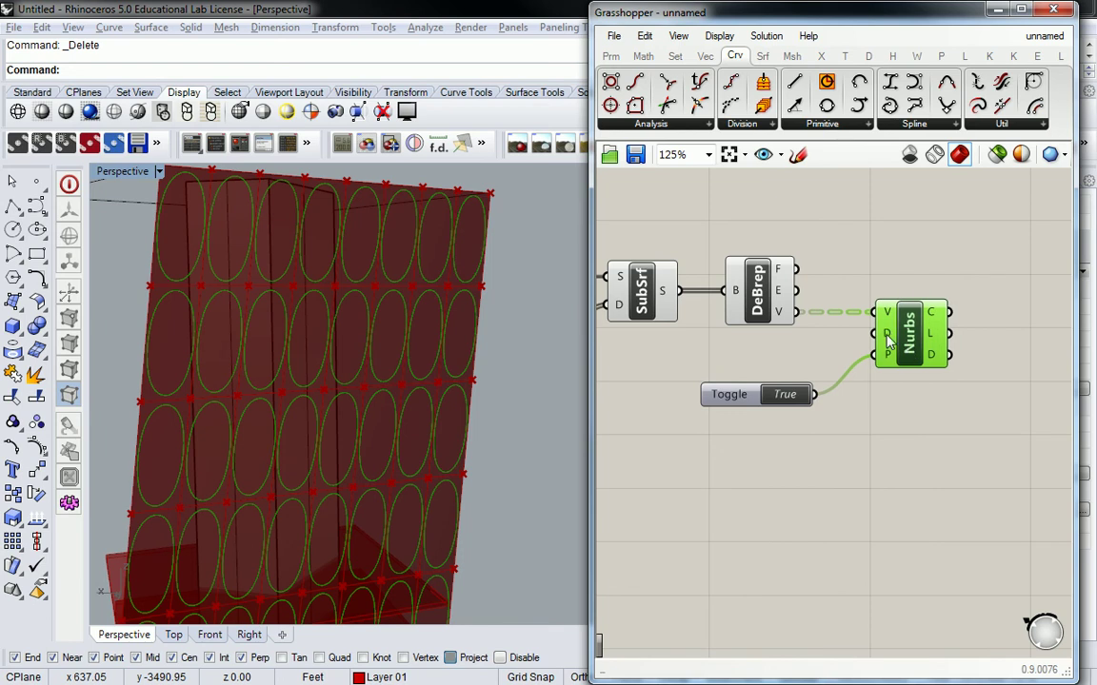
mouse_move(887, 340)
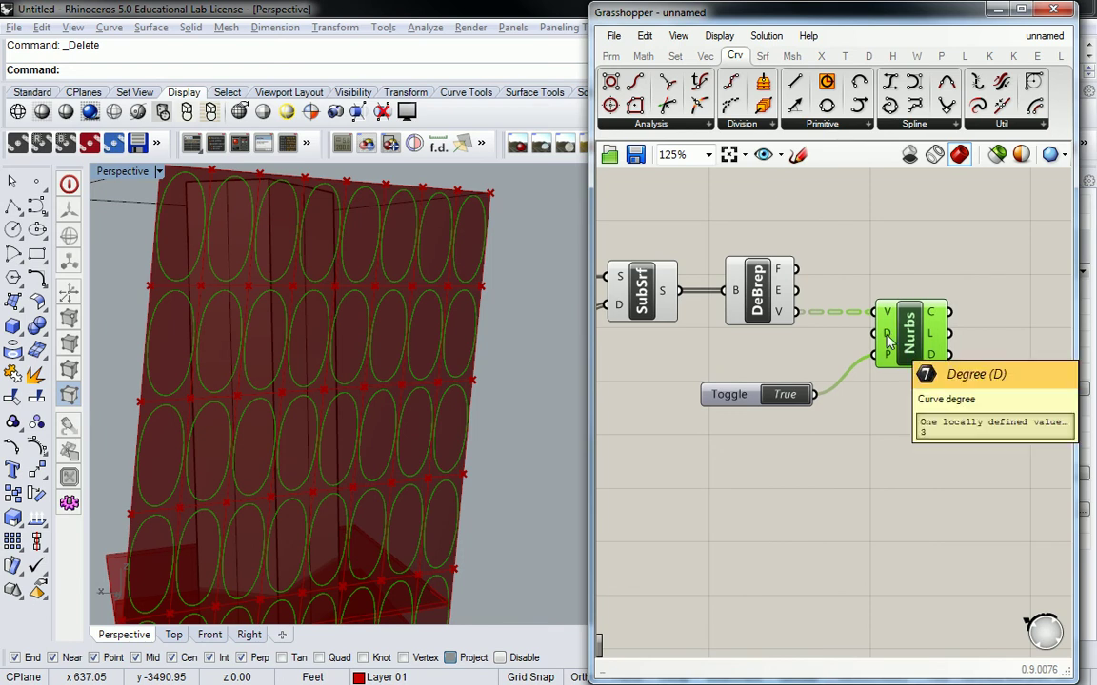
double_click(811, 354)
type(".4")
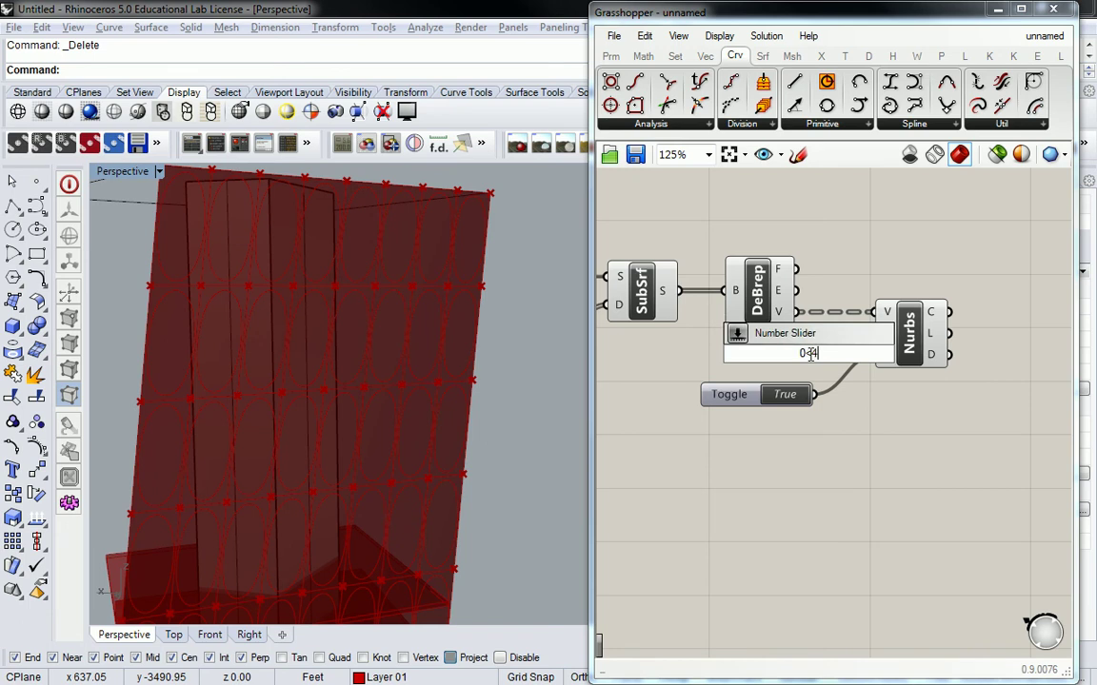
key("Return")
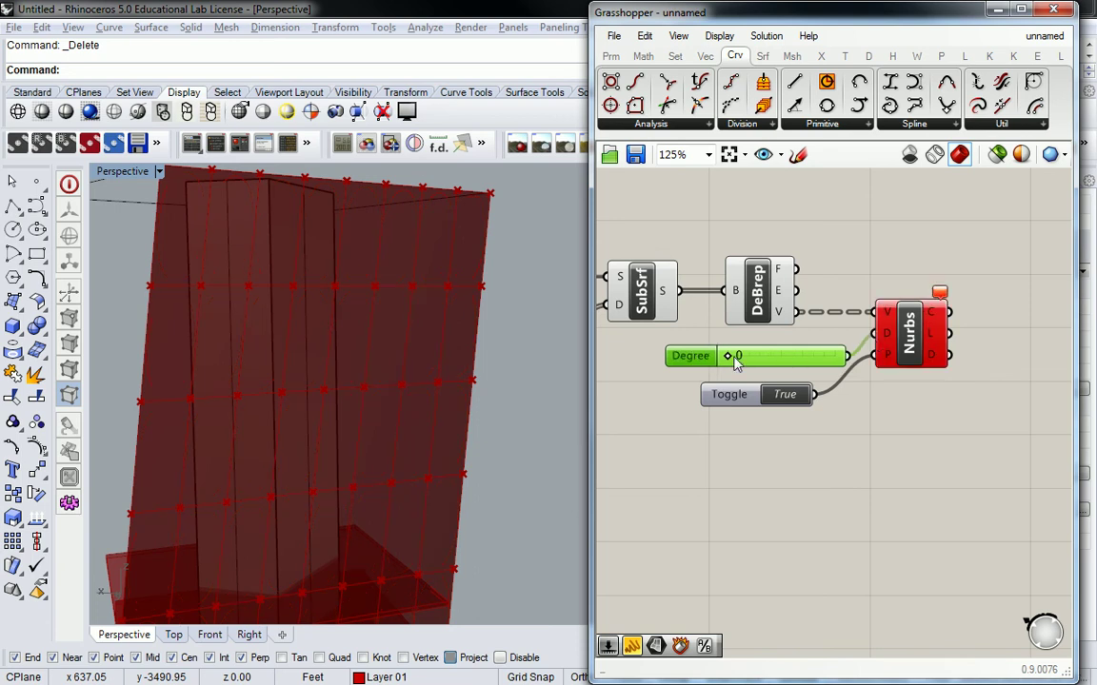
left_click_drag(730, 356, 754, 365)
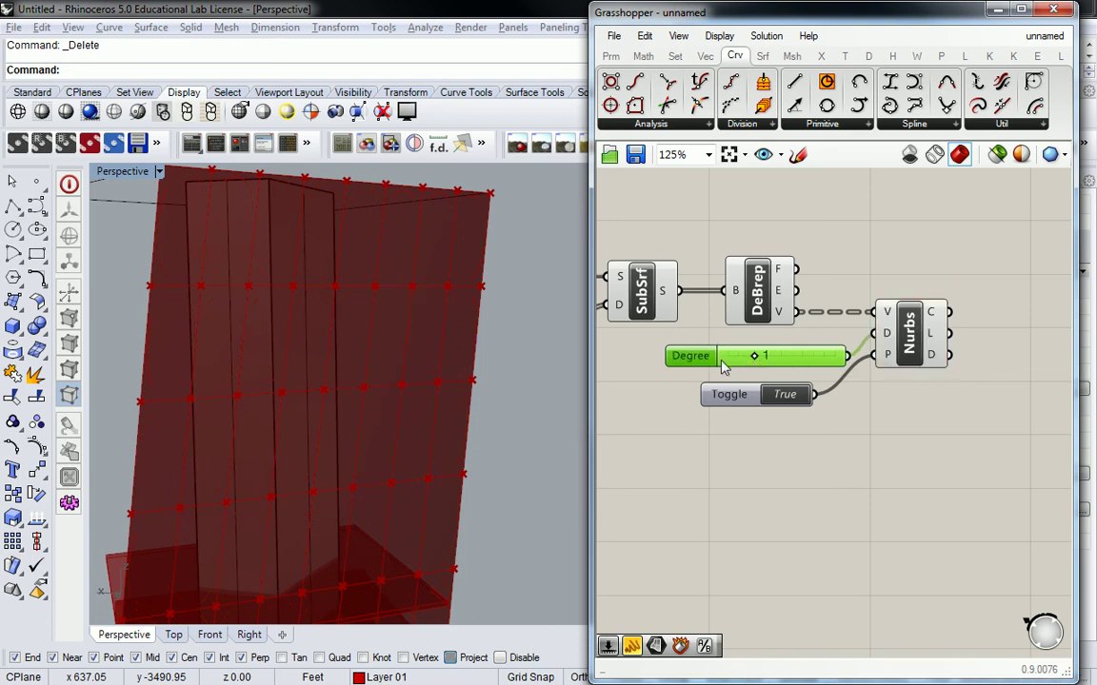
left_click(910, 331)
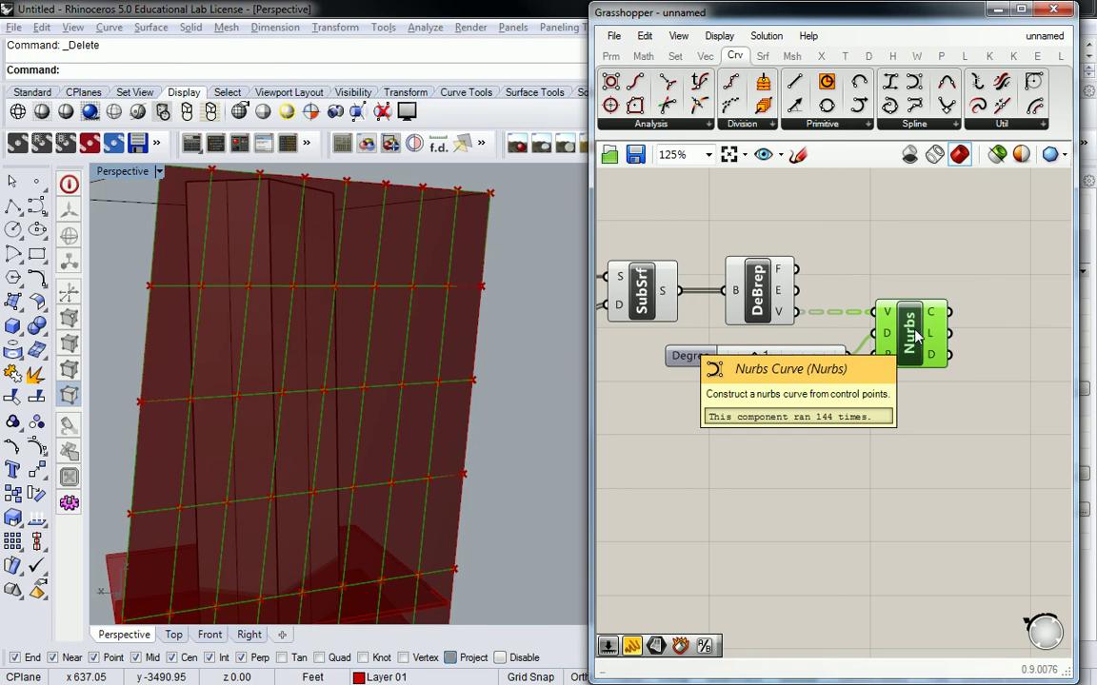
left_click_drag(754, 357, 776, 360)
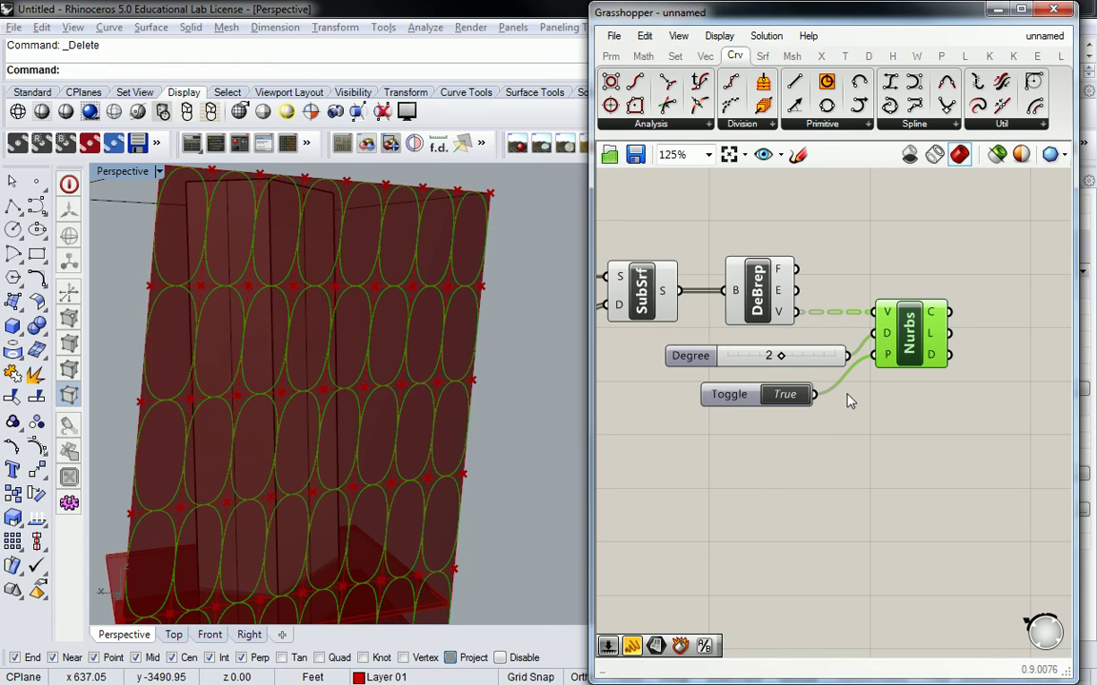
left_click_drag(782, 358, 826, 362)
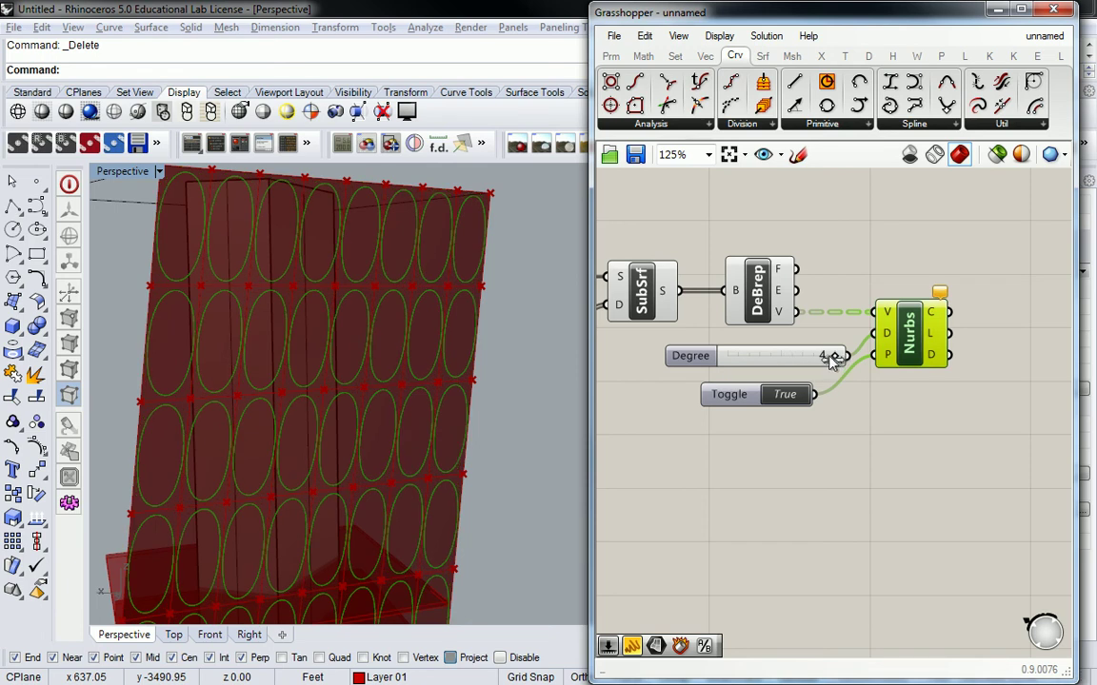
left_click_drag(837, 367, 815, 368)
left_click(729, 355)
key("Delete")
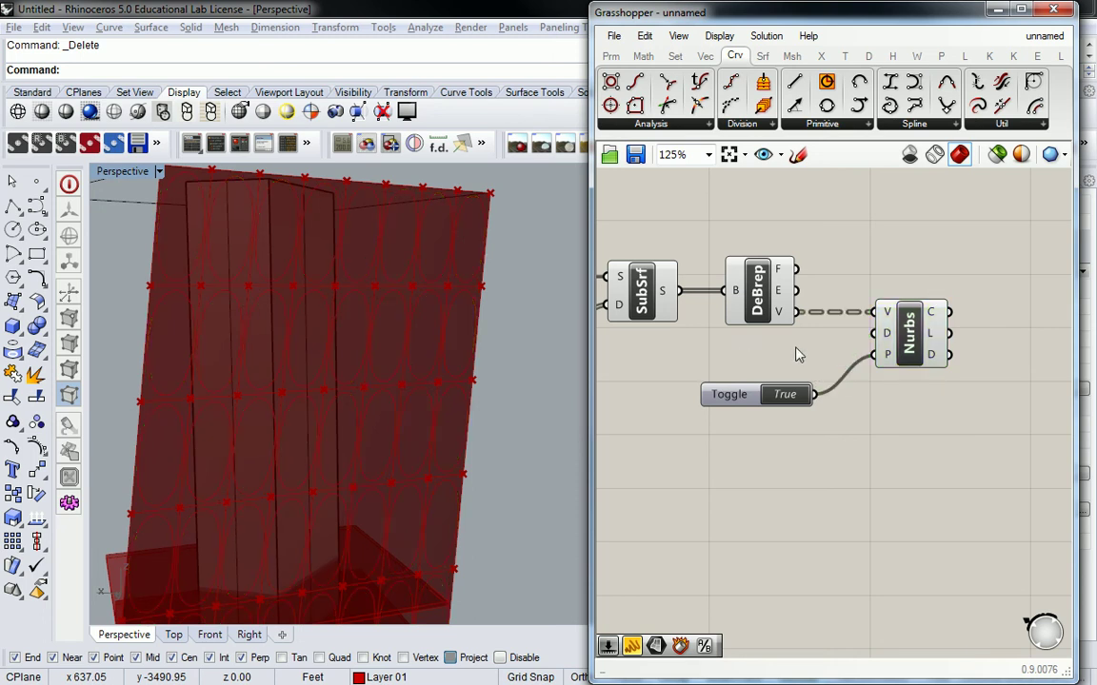
left_click(907, 341)
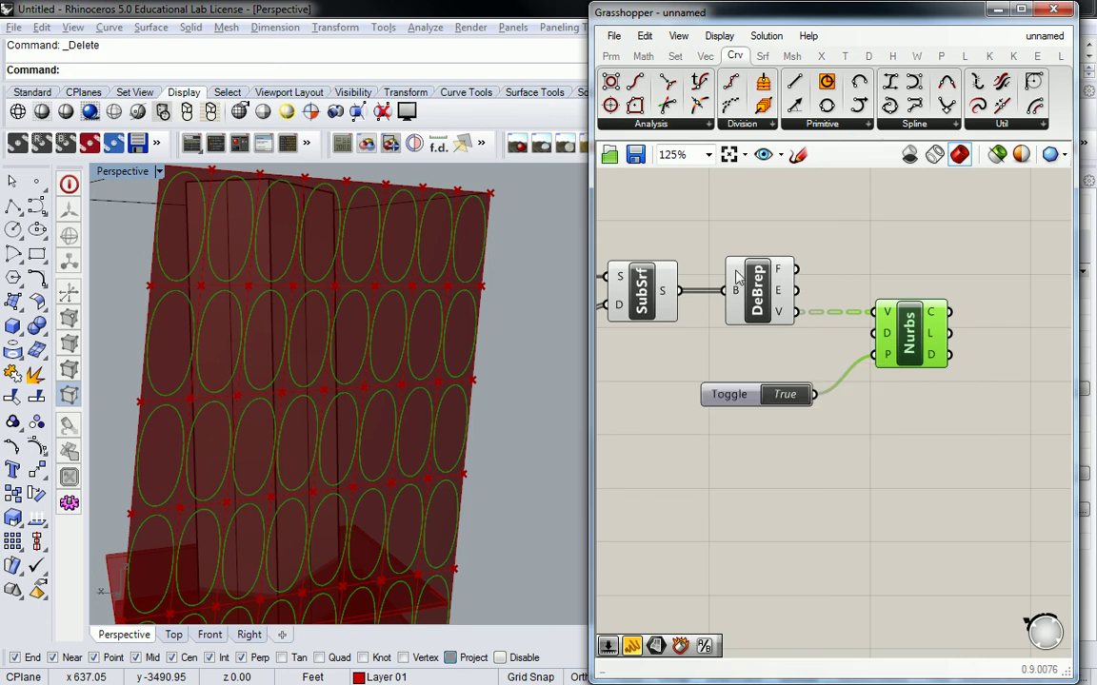
right_click_drag(811, 223, 701, 208)
left_click(617, 54)
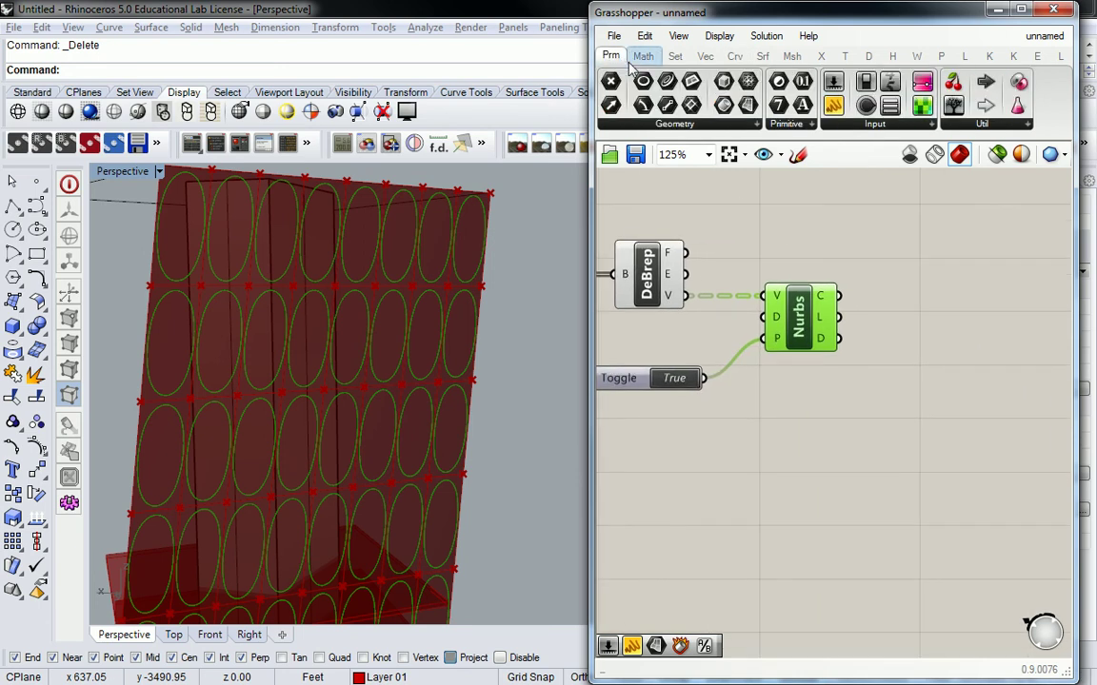
left_click_drag(673, 103, 878, 291)
left_click(912, 290)
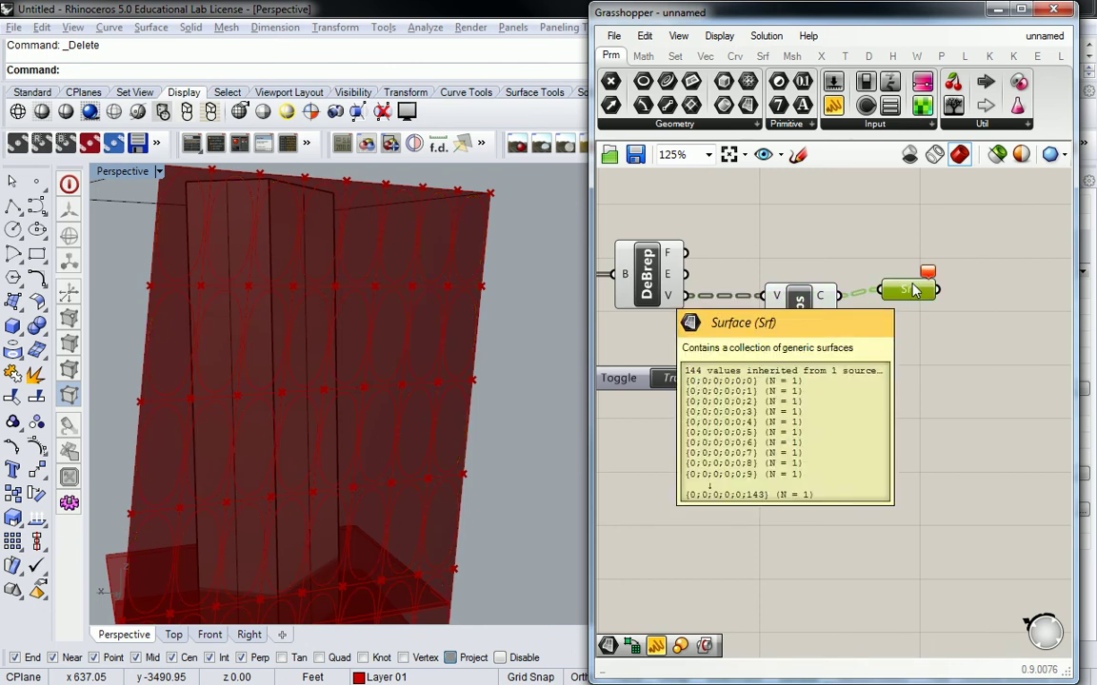
key("Delete")
right_click_drag(879, 287, 850, 286)
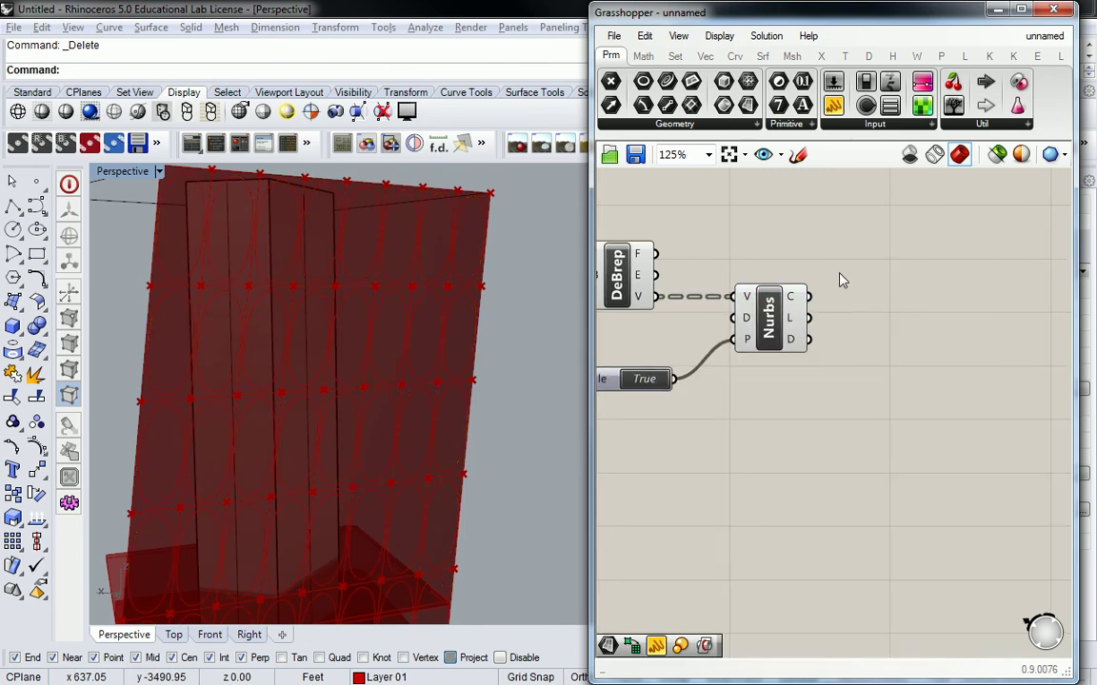
right_click_drag(338, 252, 360, 274)
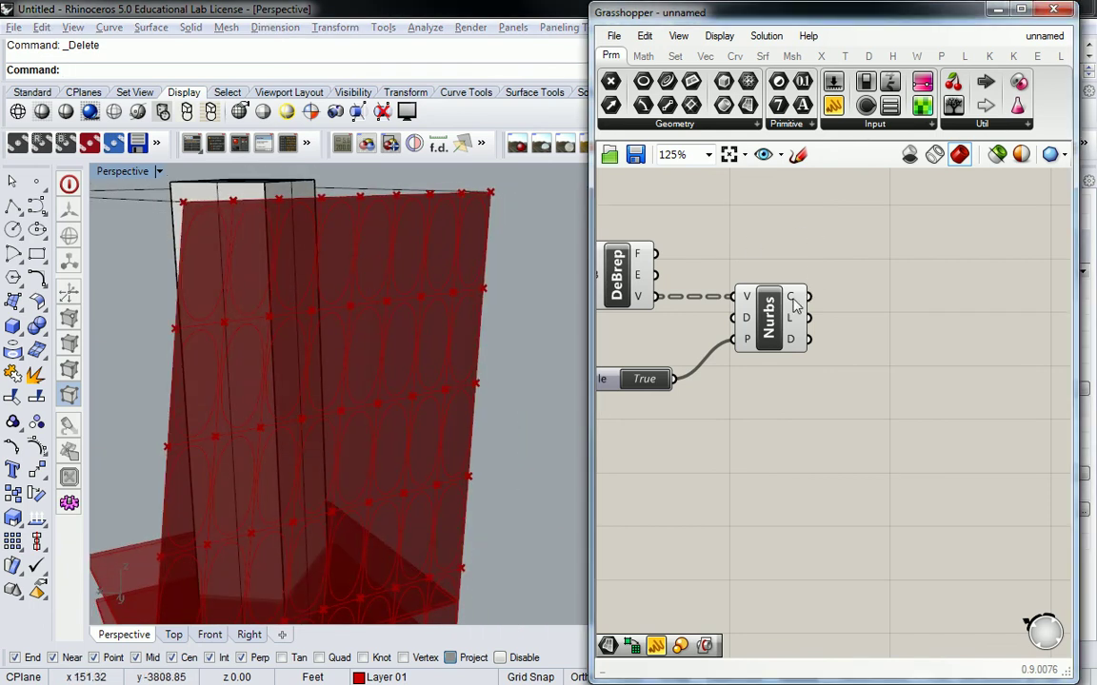
- Try a Boundary Surfaces component on the Nurbs curves, then delete it after it returns no results
mouse_move(794, 302)
left_click(762, 55)
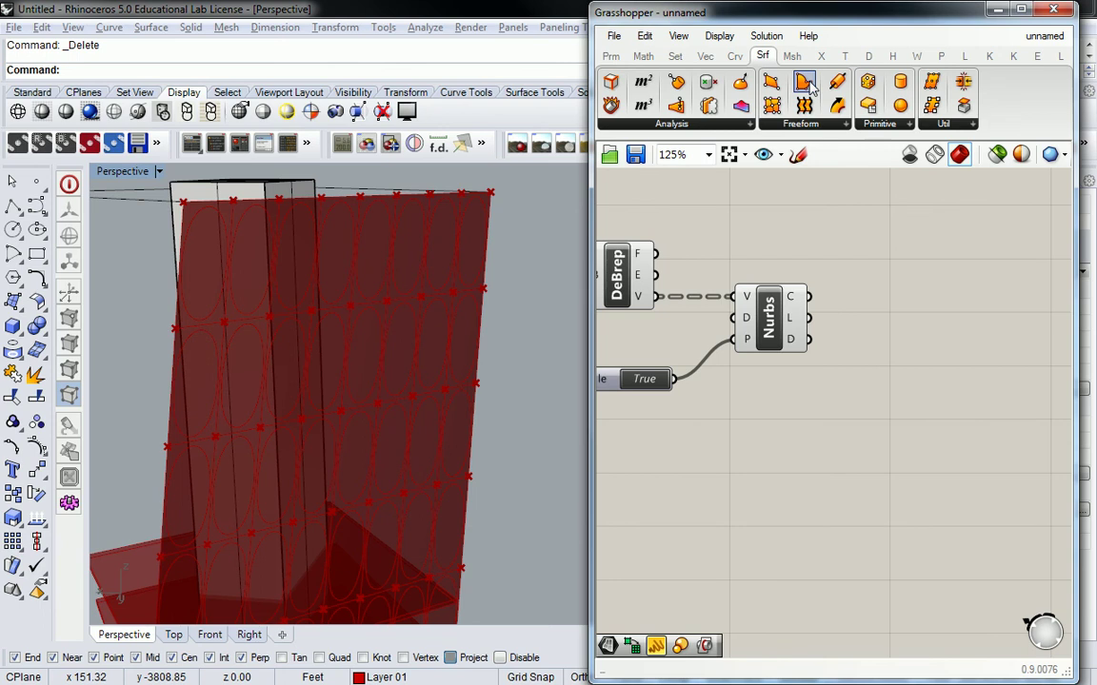
left_click_drag(807, 83, 893, 304)
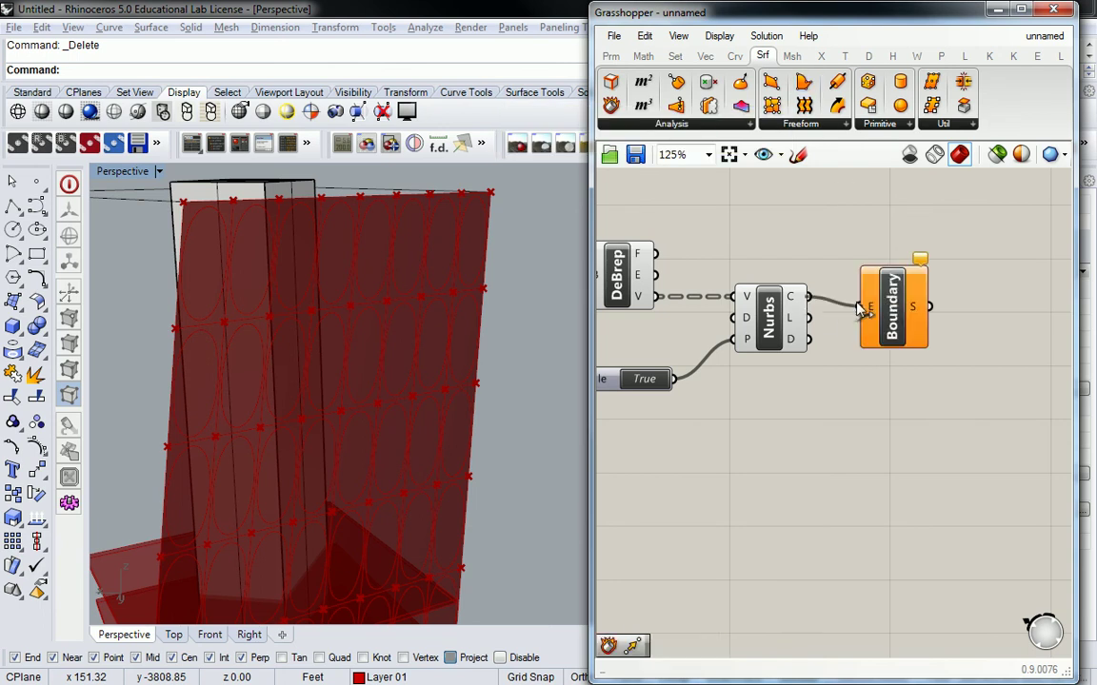
left_click_drag(808, 297, 859, 307)
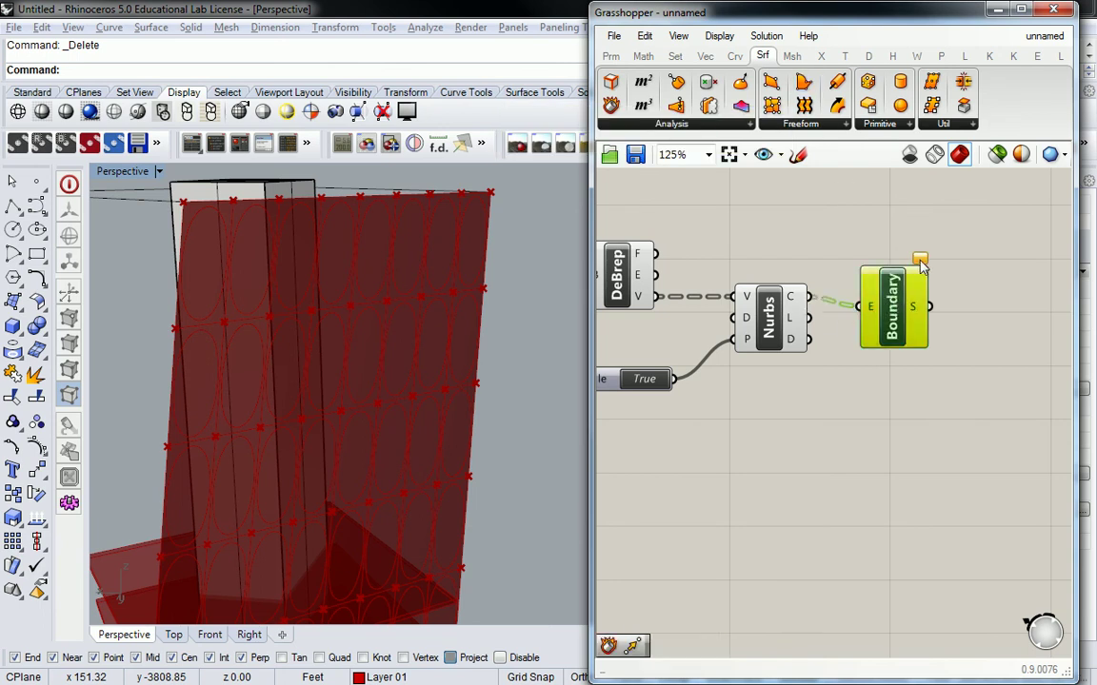
mouse_move(919, 265)
key("Delete")
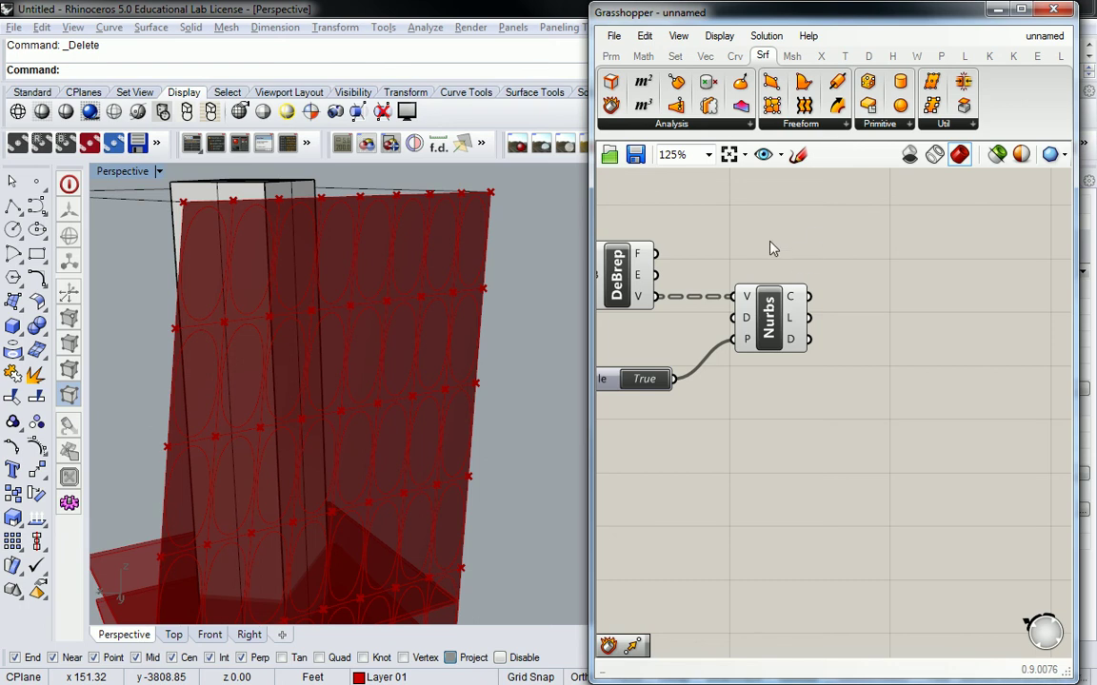
- Preview the Nurbs ovals, then switch to the Intersect tab in a widened Grasshopper window
left_click(771, 309)
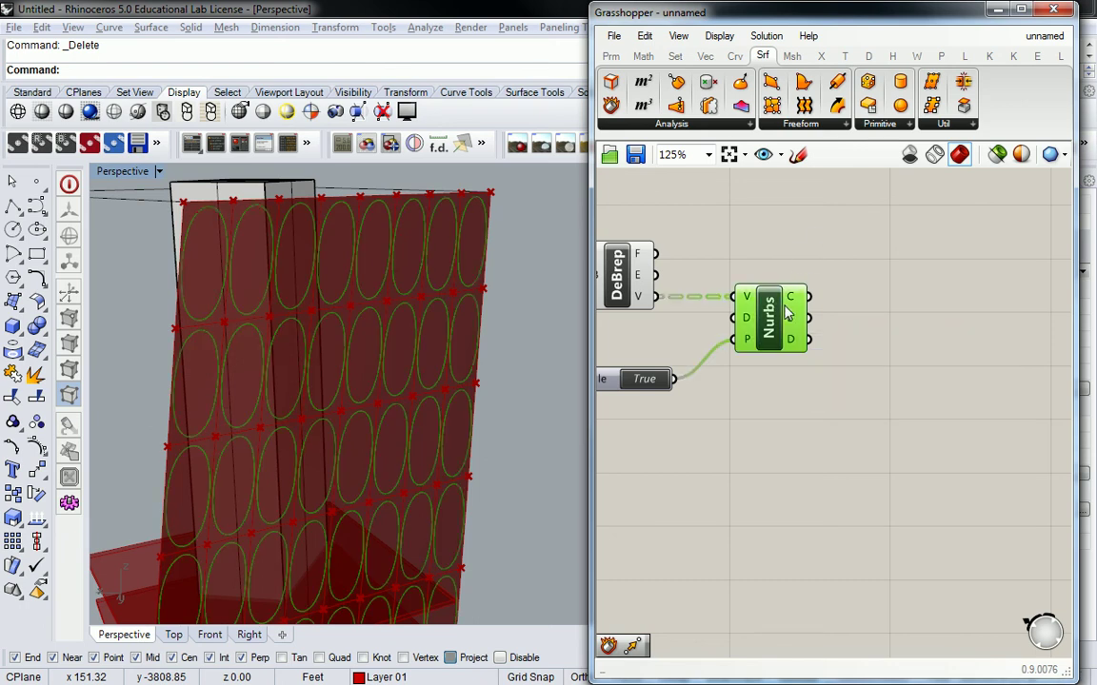
left_click(841, 246)
right_click_drag(842, 244, 880, 225)
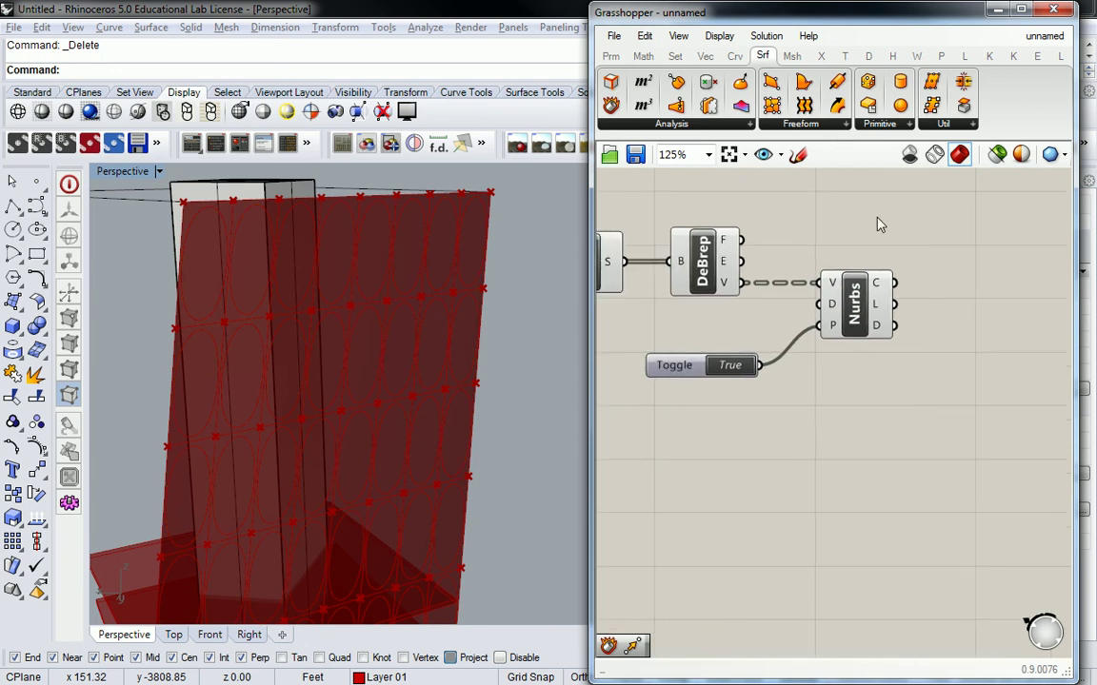
left_click(844, 55)
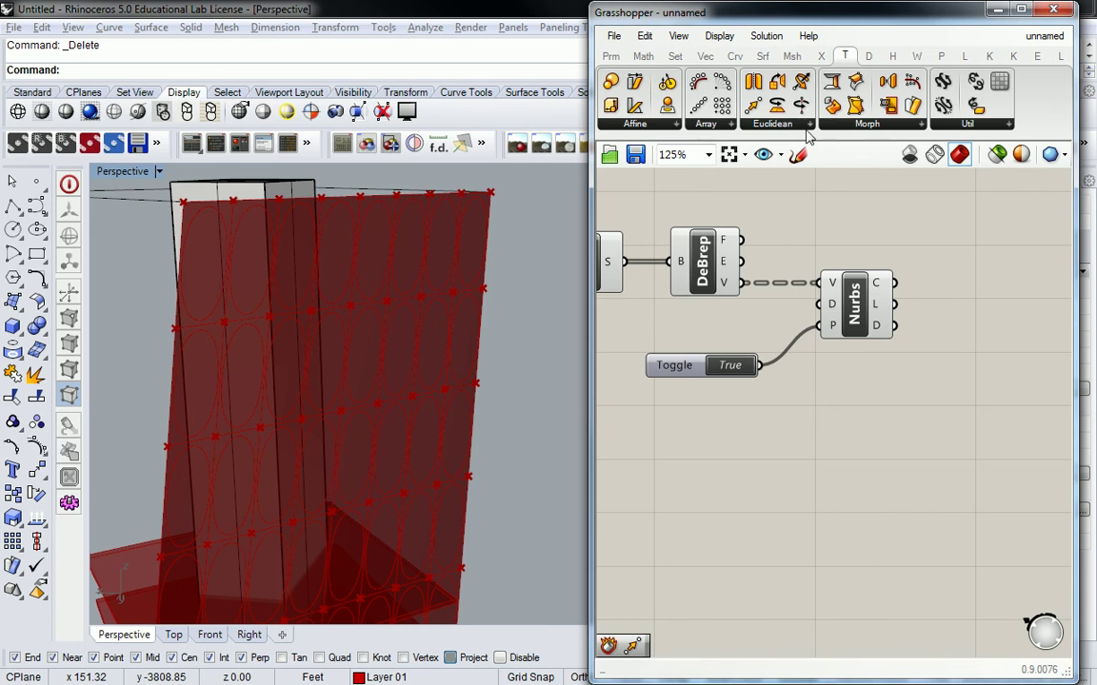
left_click(821, 56)
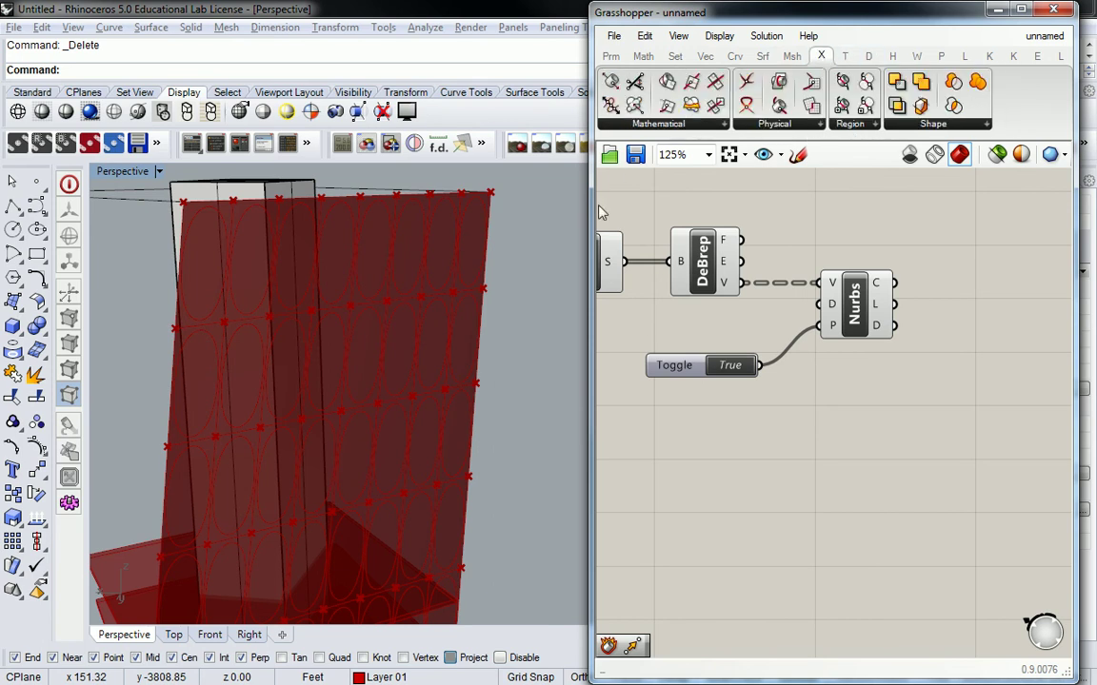
left_click_drag(590, 211, 495, 211)
right_click_drag(571, 428, 594, 431)
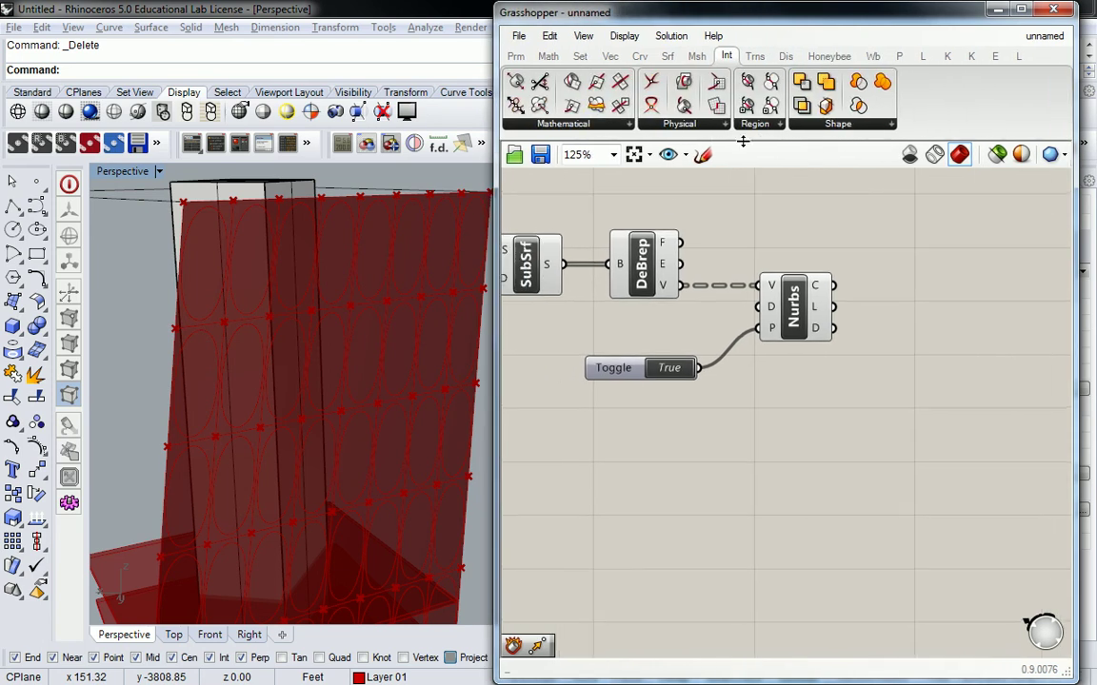
- Browse the Shape, Region and Physical intersection lists to pick Surface Split
left_click(835, 125)
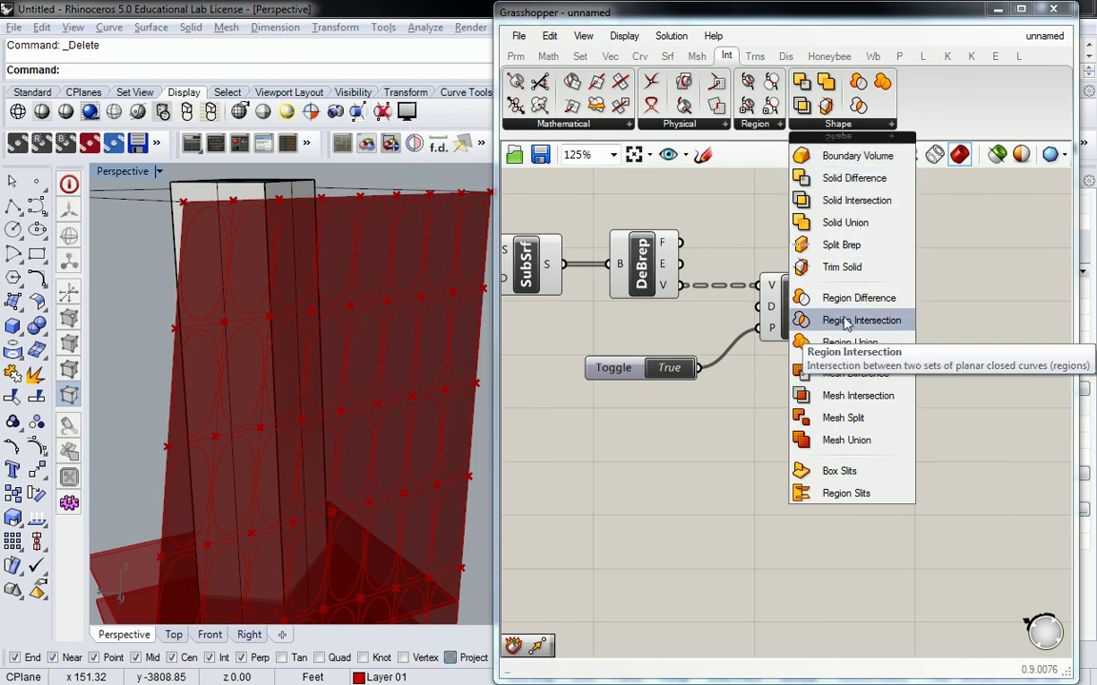
left_click(755, 124)
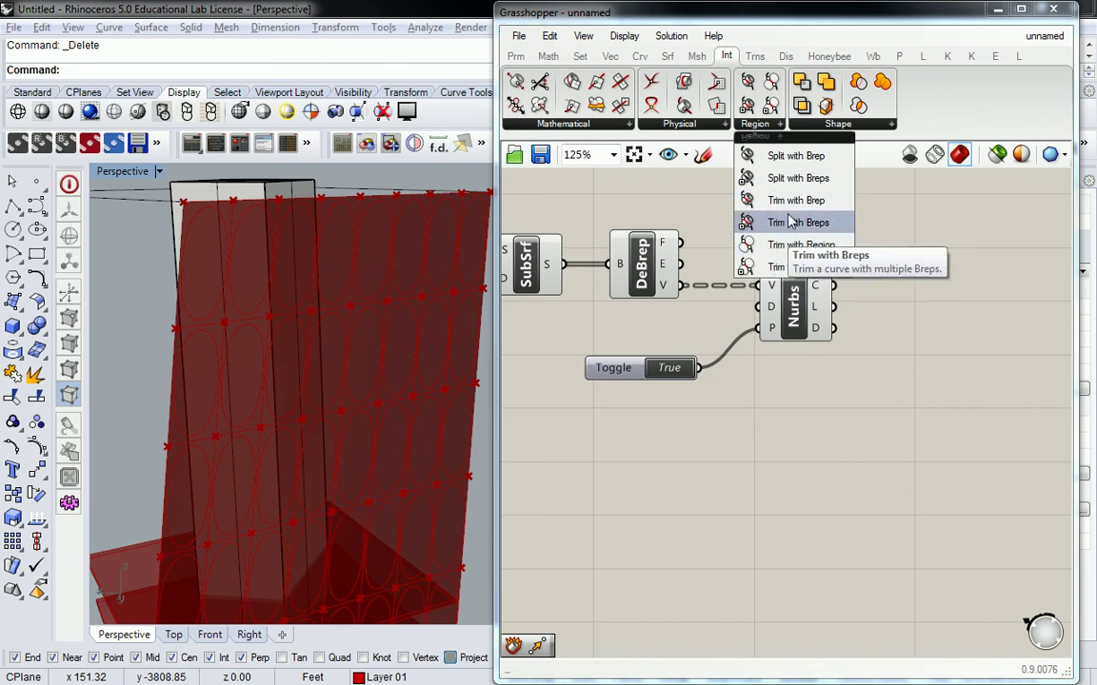
left_click(716, 125)
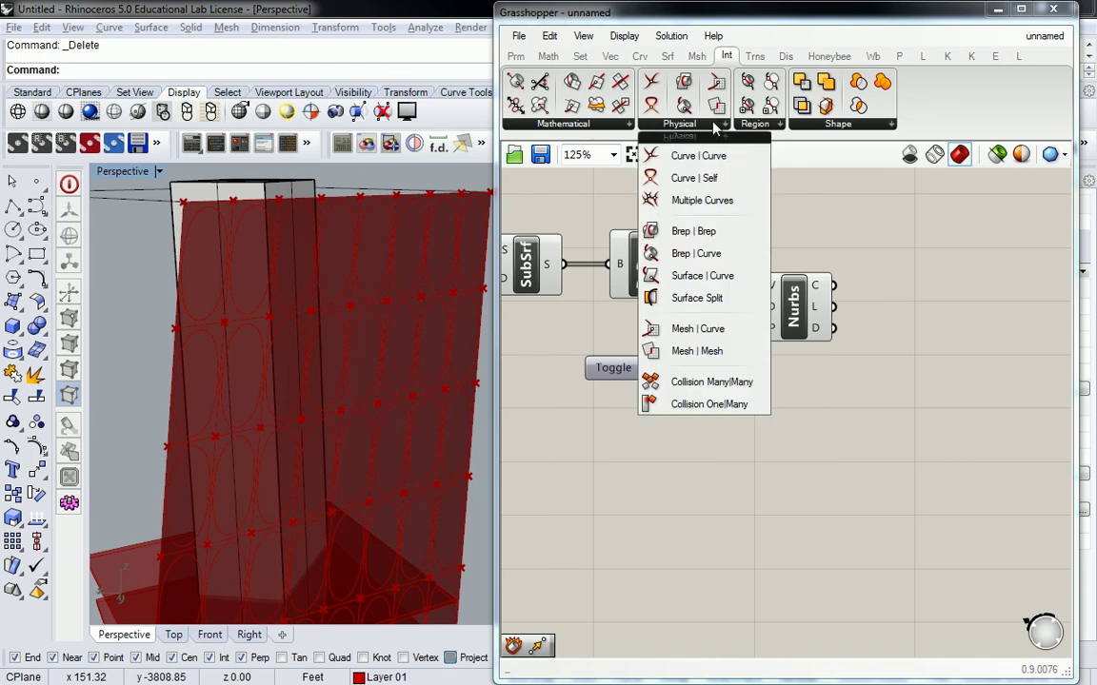
left_click(692, 299)
- Place a Surface Split component, wiring DeBrep F into S and Nurbs C into C
left_click(969, 304)
left_click(894, 276)
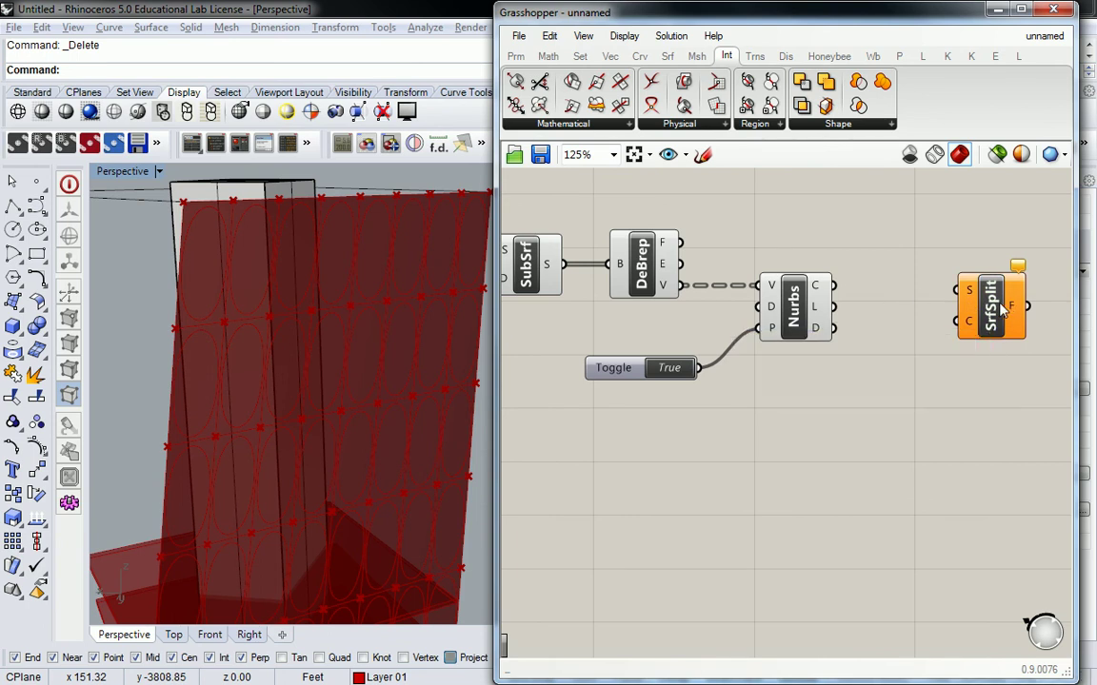
left_click_drag(990, 304, 943, 305)
left_click(852, 297)
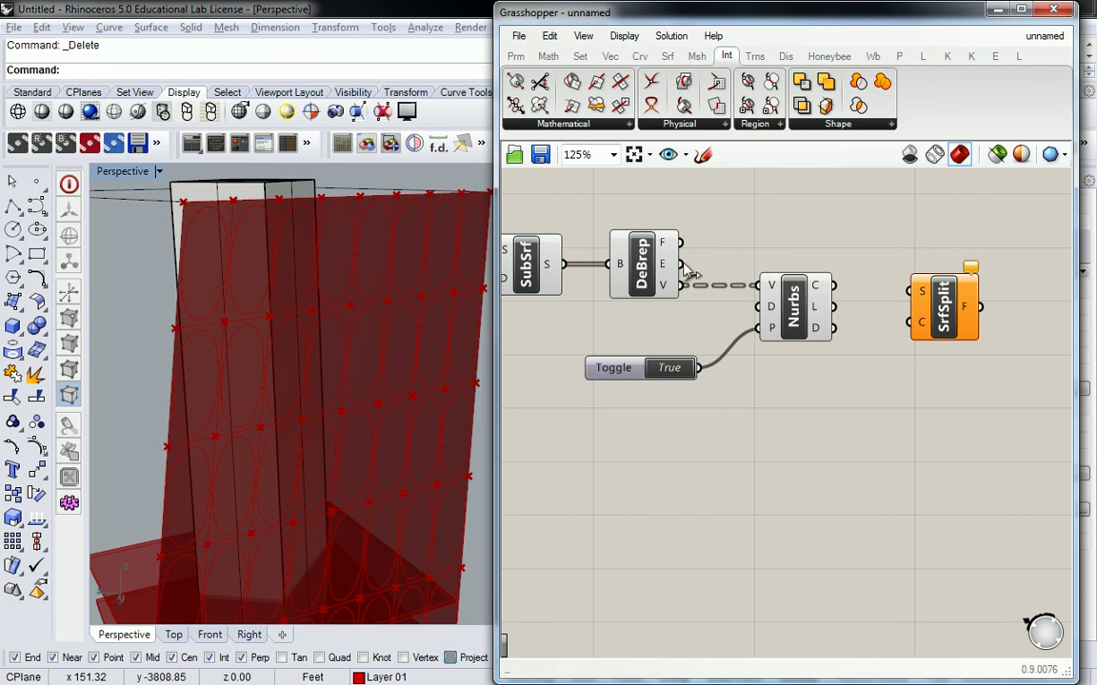
left_click_drag(679, 242, 922, 276)
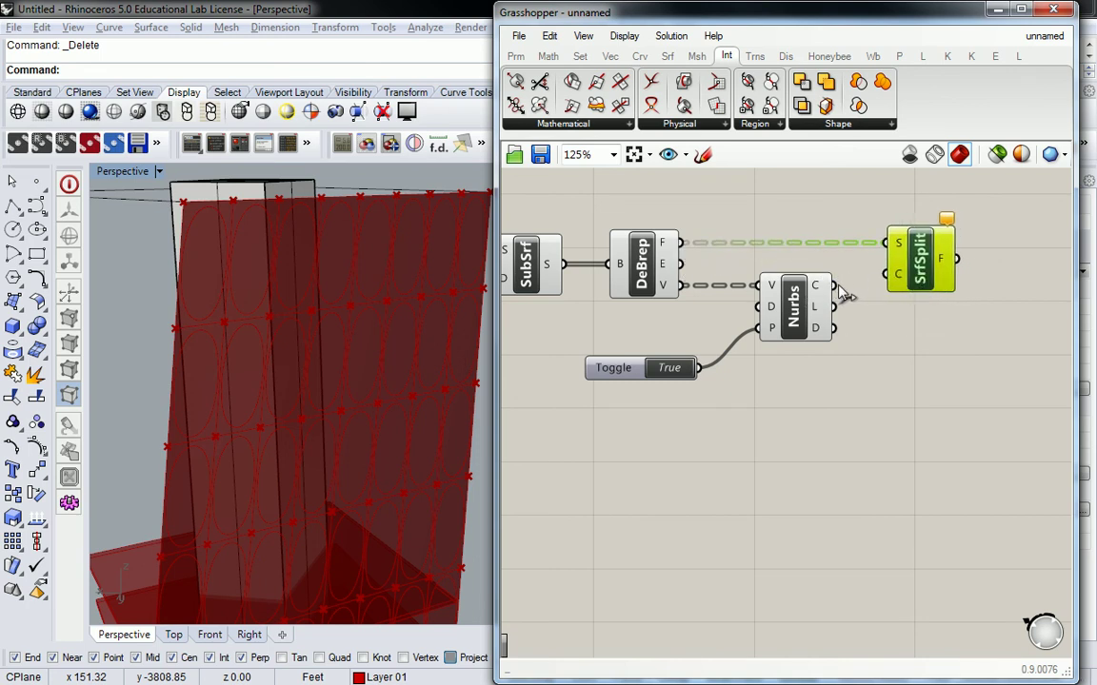
left_click_drag(834, 284, 886, 274)
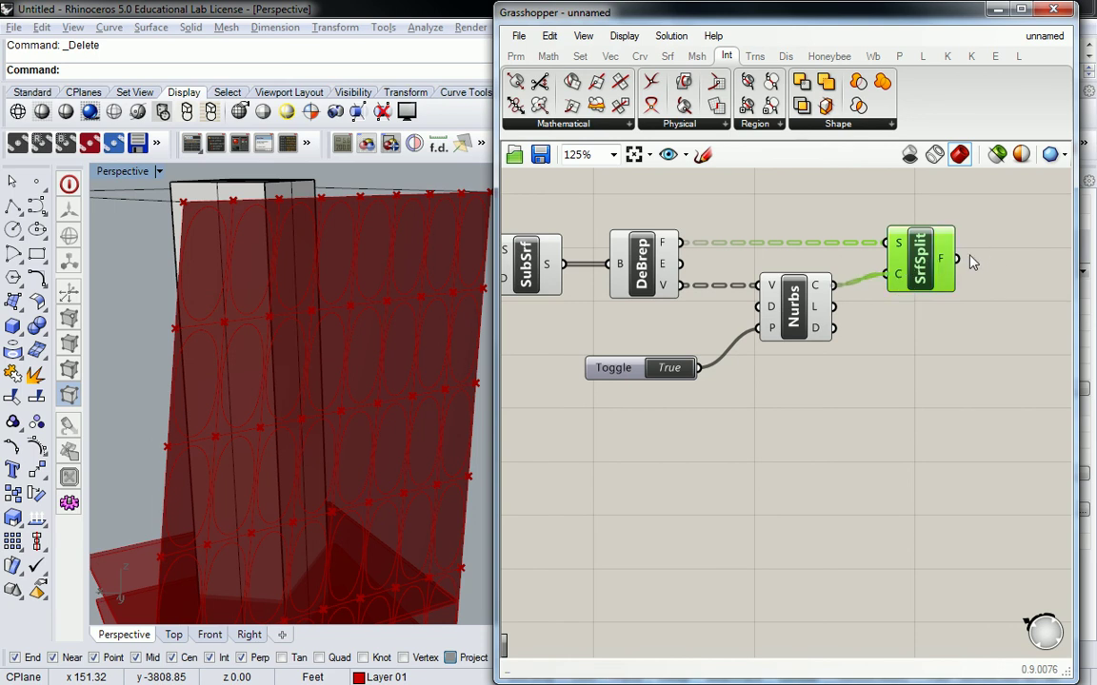
- Orbit the tower and check the 288 split fragments on the F output
right_click_drag(968, 257, 922, 269)
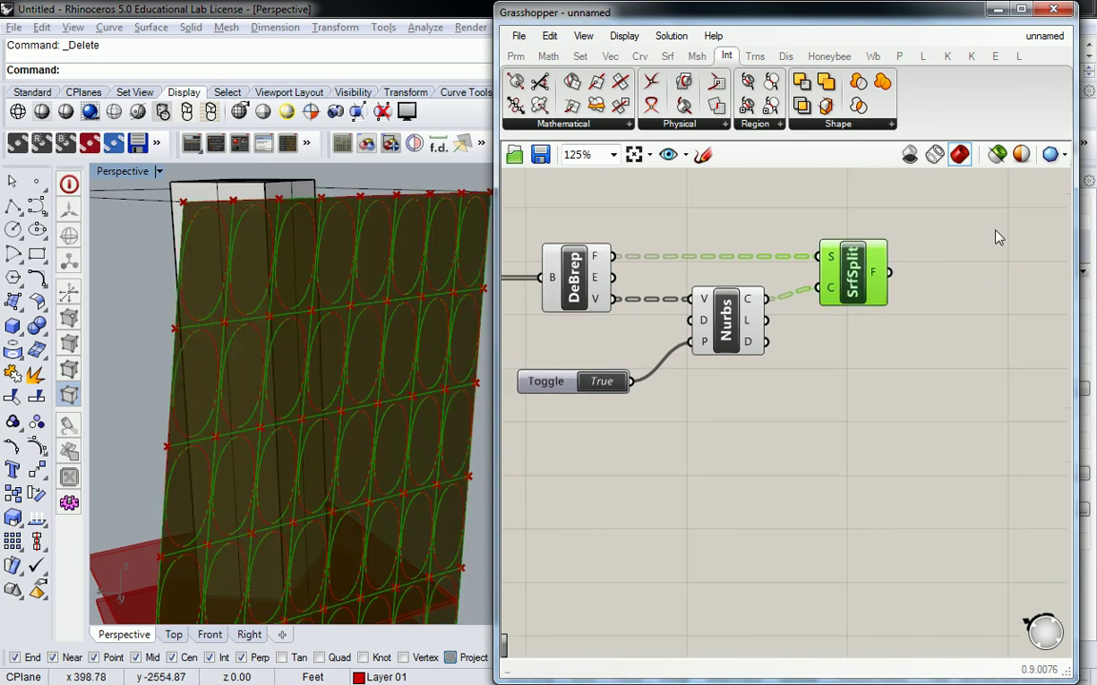
right_click_drag(476, 333, 404, 342)
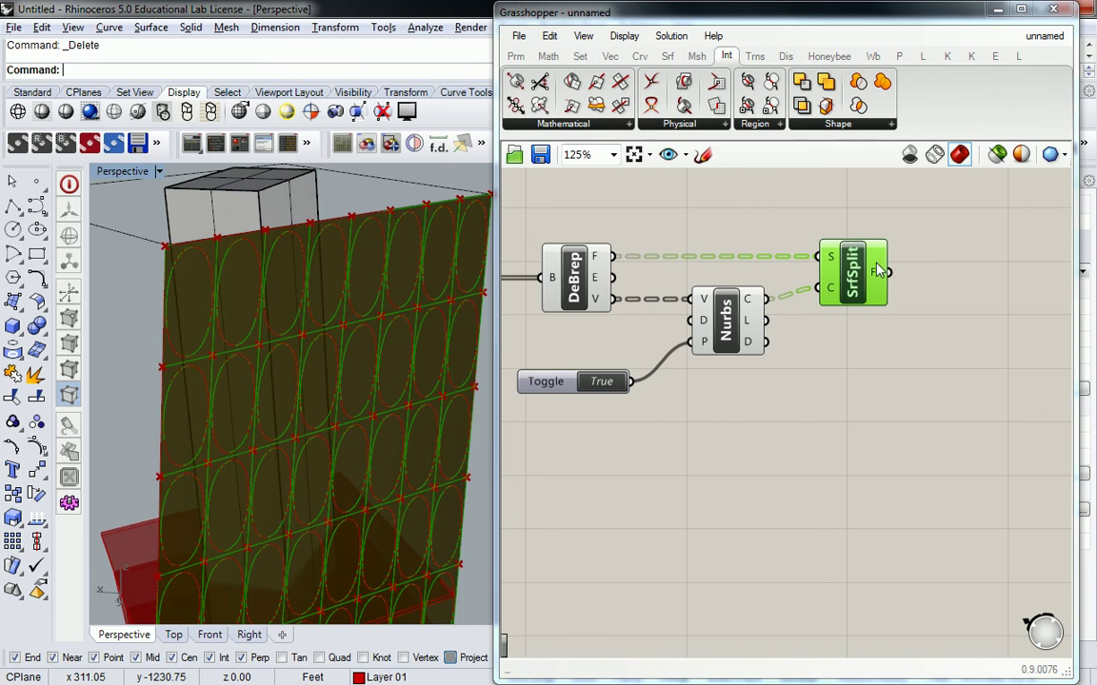
mouse_move(881, 273)
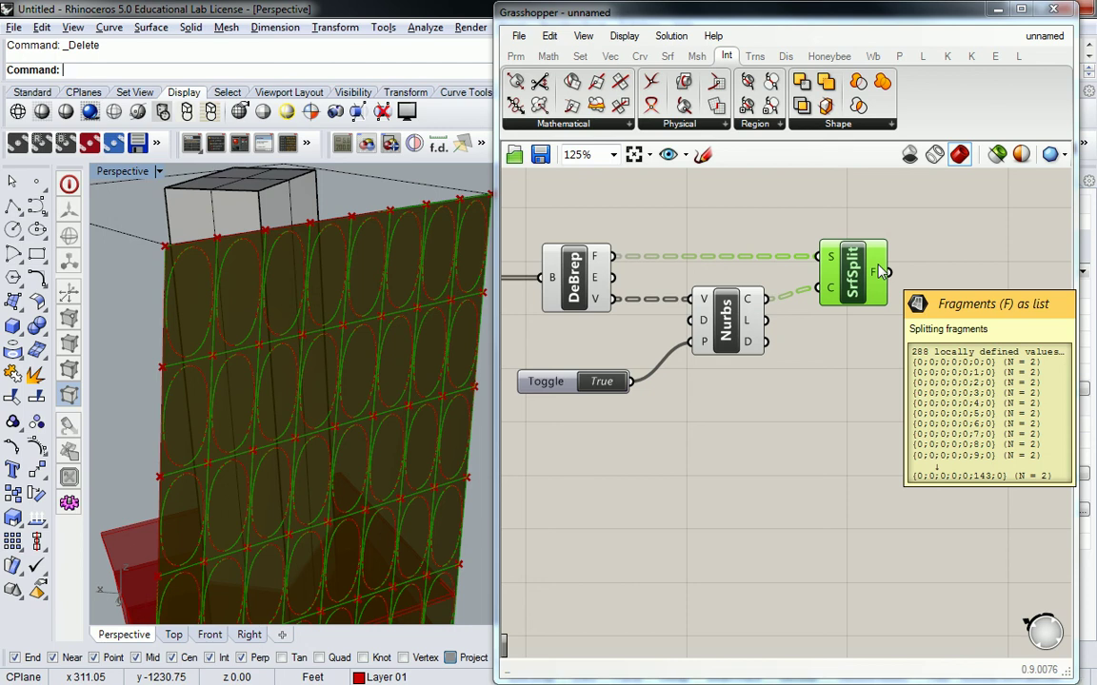
left_click(914, 213)
right_click_drag(895, 215, 793, 252)
mouse_move(775, 312)
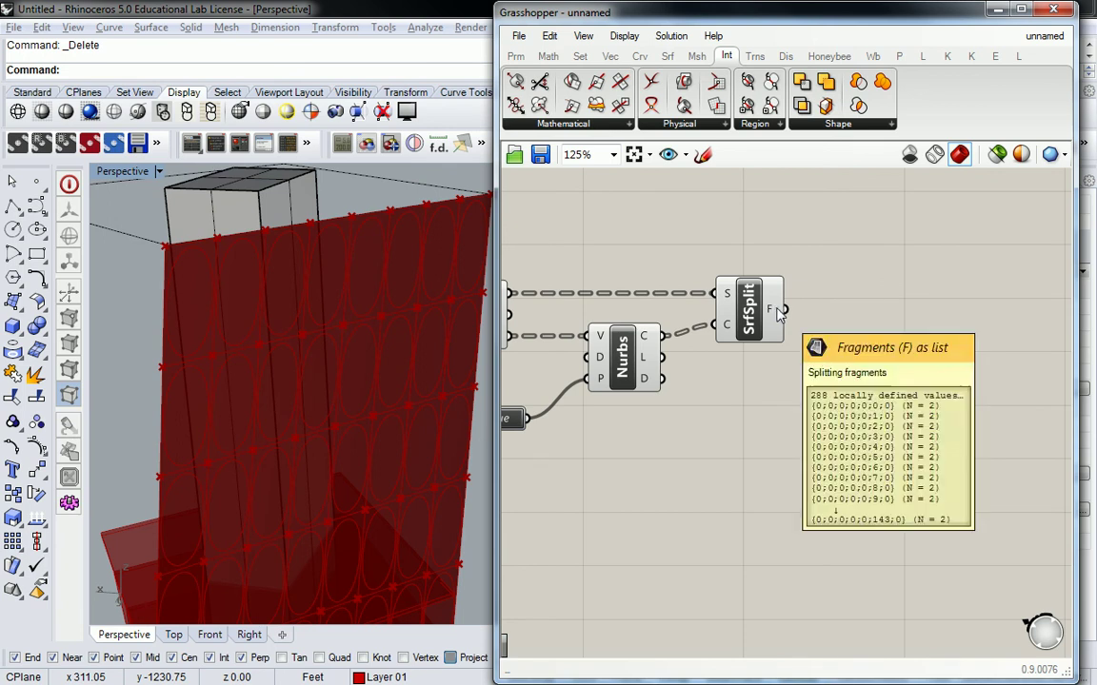
- Add a List Item component from Sets > List fed by Surface Split's F fragments
left_click(580, 57)
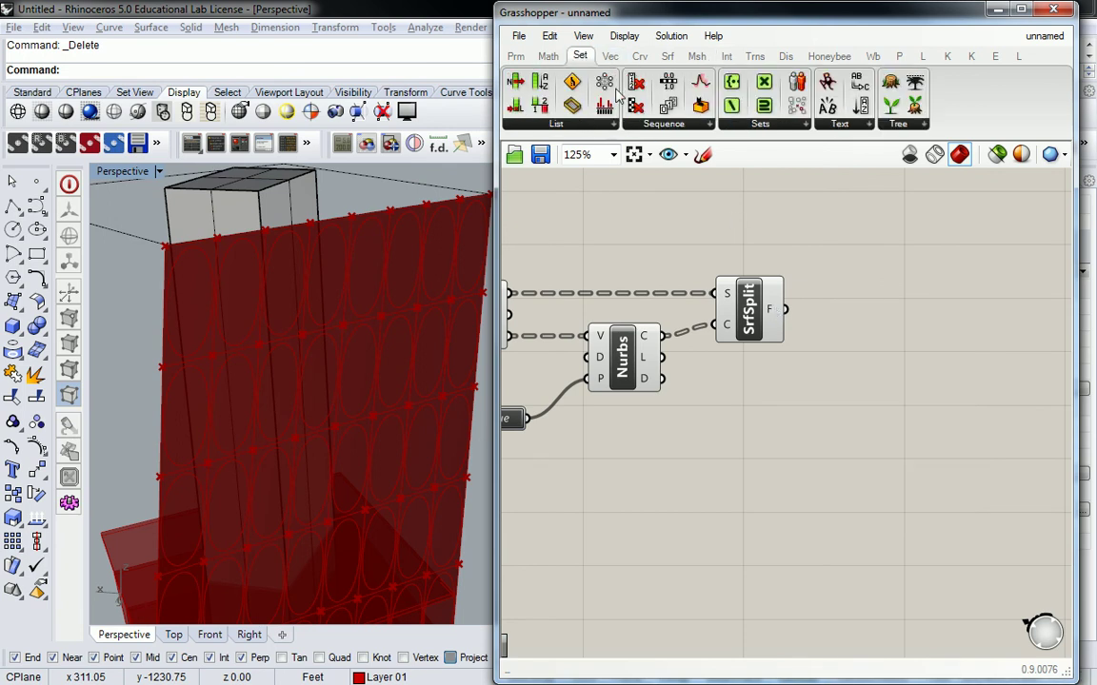
left_click(598, 125)
left_click(552, 178)
left_click(914, 274)
left_click_drag(783, 309, 883, 255)
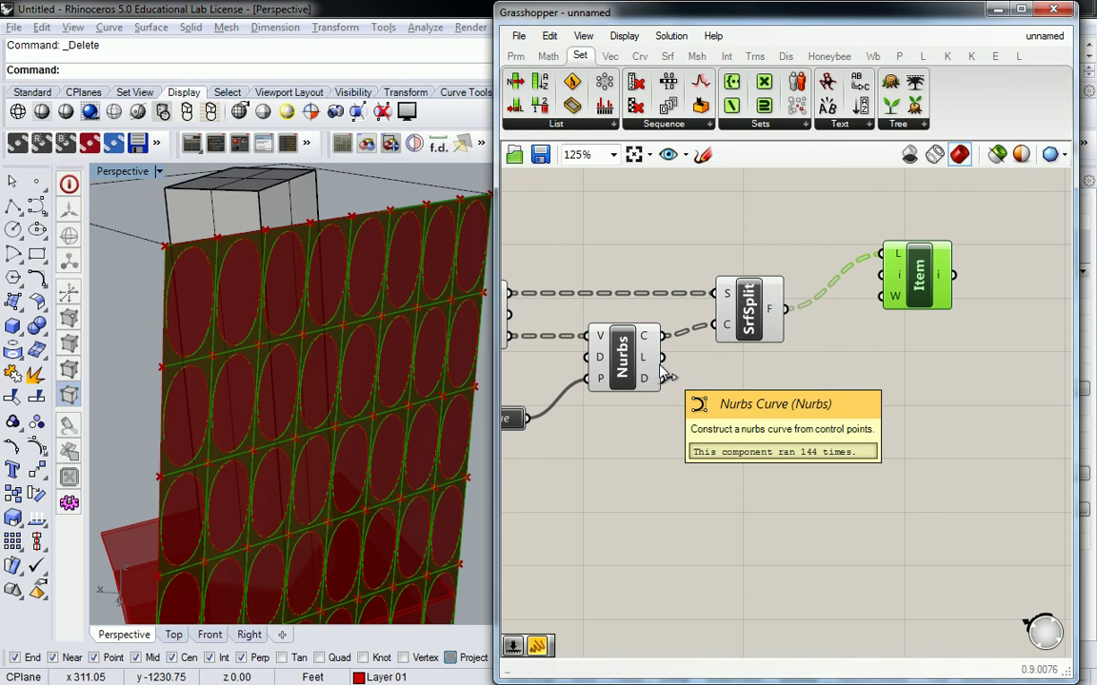
left_click(670, 276)
- Window-select the upstream facade components and bring up their middle-click menu
scroll(671, 270, "down", 3)
right_click_drag(671, 271, 771, 277)
scroll(659, 265, "down", 2)
left_click_drag(580, 226, 986, 426)
middle_click(930, 318)
- Disable preview on the selected components and orbit the tower to see the oval openings
left_click(881, 247)
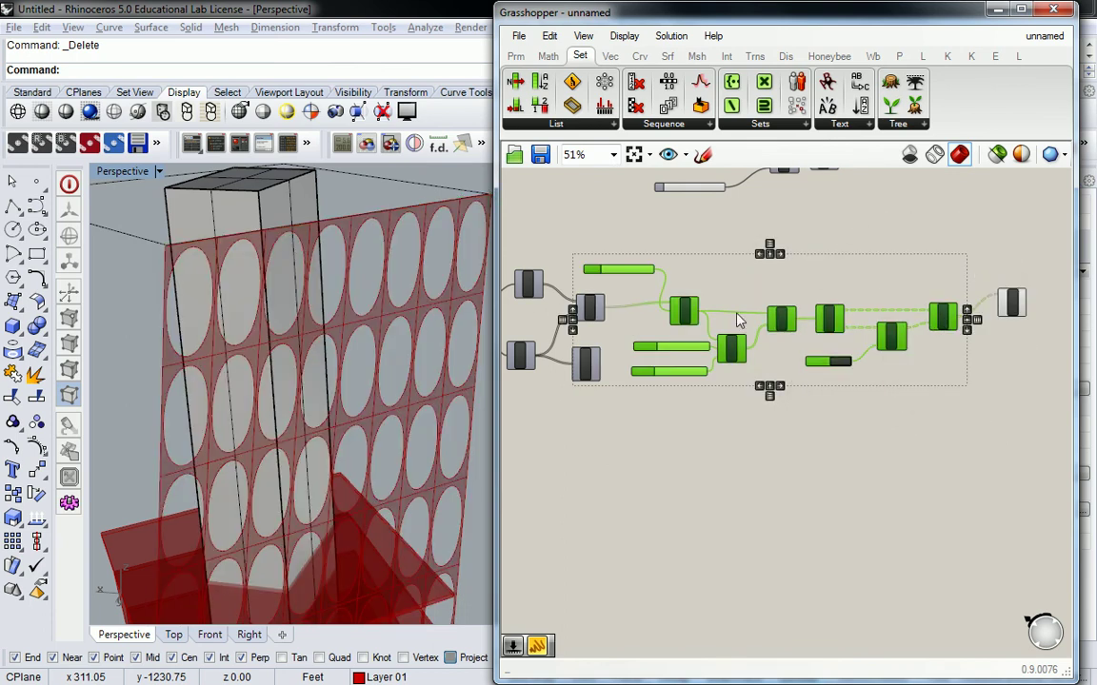
right_click_drag(352, 408, 348, 501)
scroll(347, 501, "up", 5)
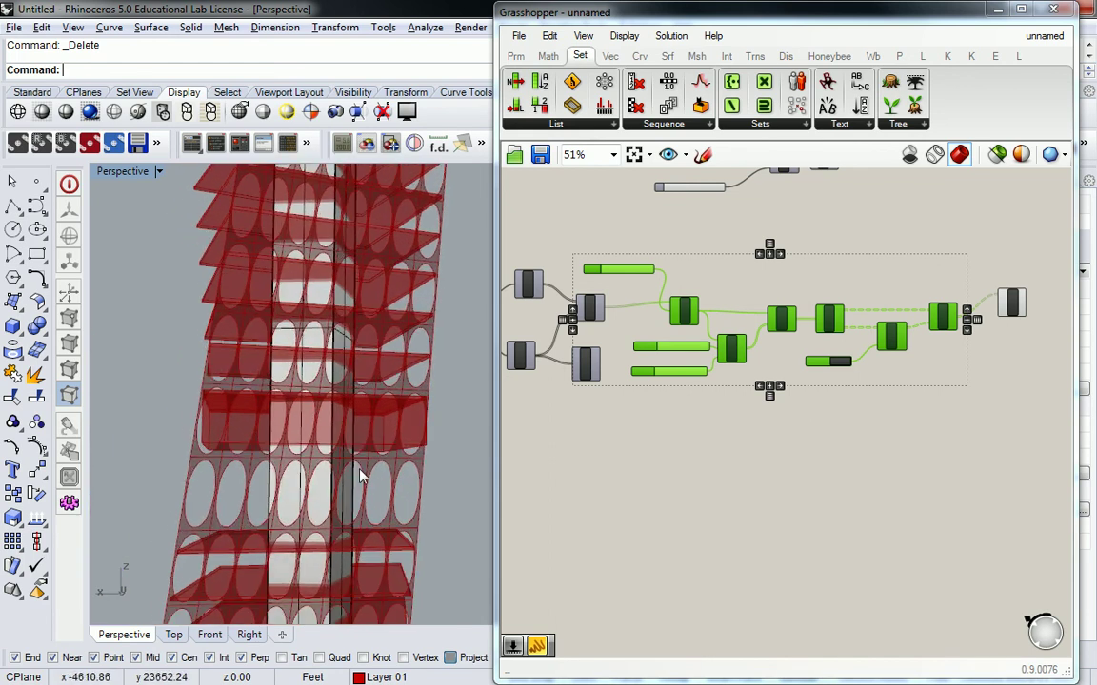
scroll(901, 421, "up", 5)
right_click_drag(977, 351, 997, 359)
right_click_drag(381, 276, 327, 300, "shift")
- Widen the Grasshopper window and move Item, SrfSplit and Nurbs beside DeBrep
left_click_drag(484, 284, 421, 285)
right_click_drag(545, 265, 619, 242)
left_click_drag(1039, 266, 980, 309)
left_click_drag(1003, 215, 886, 292)
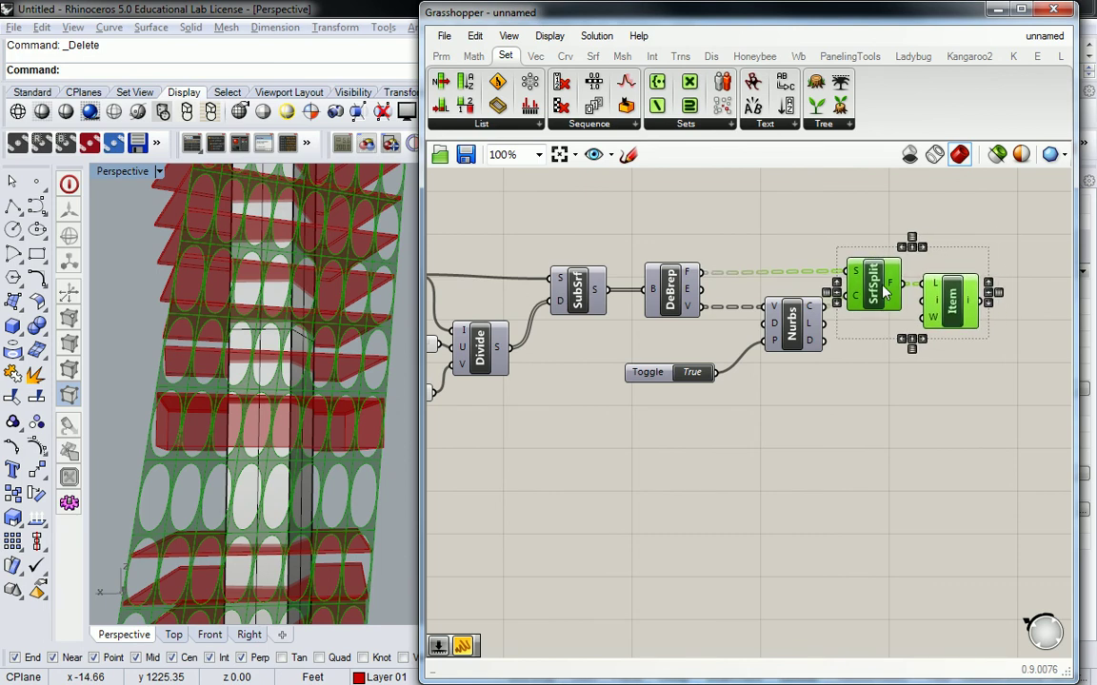
left_click_drag(978, 237, 759, 337)
left_click_drag(647, 379, 629, 348)
right_click_drag(628, 348, 861, 379)
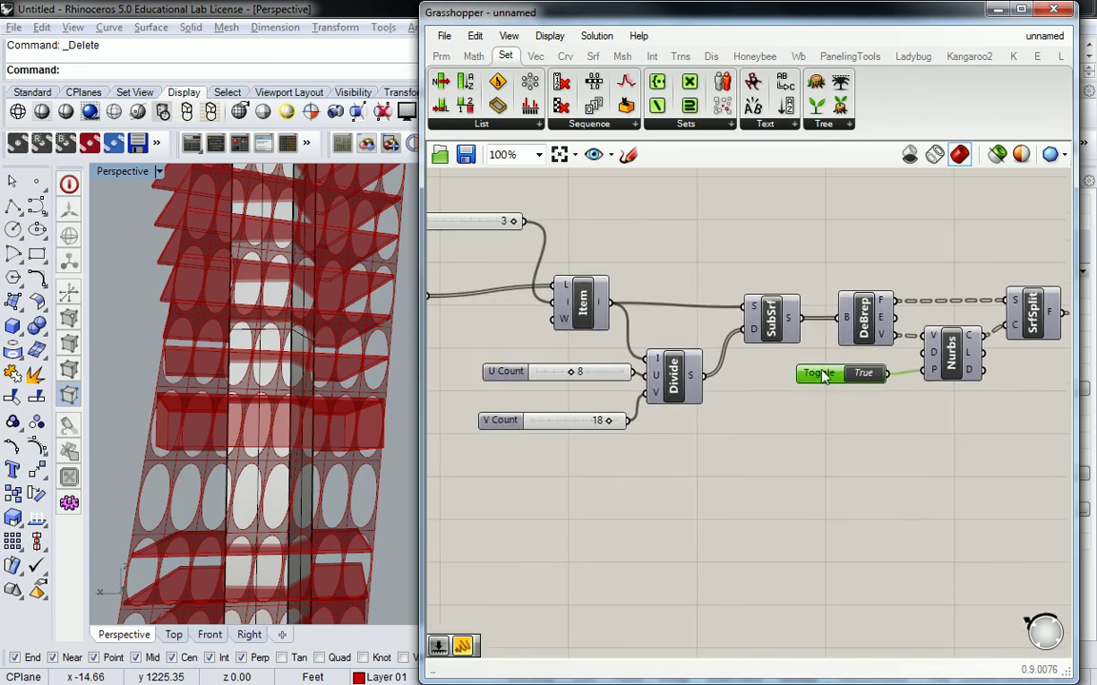
right_click_drag(813, 339, 710, 332)
right_click_drag(636, 345, 649, 320)
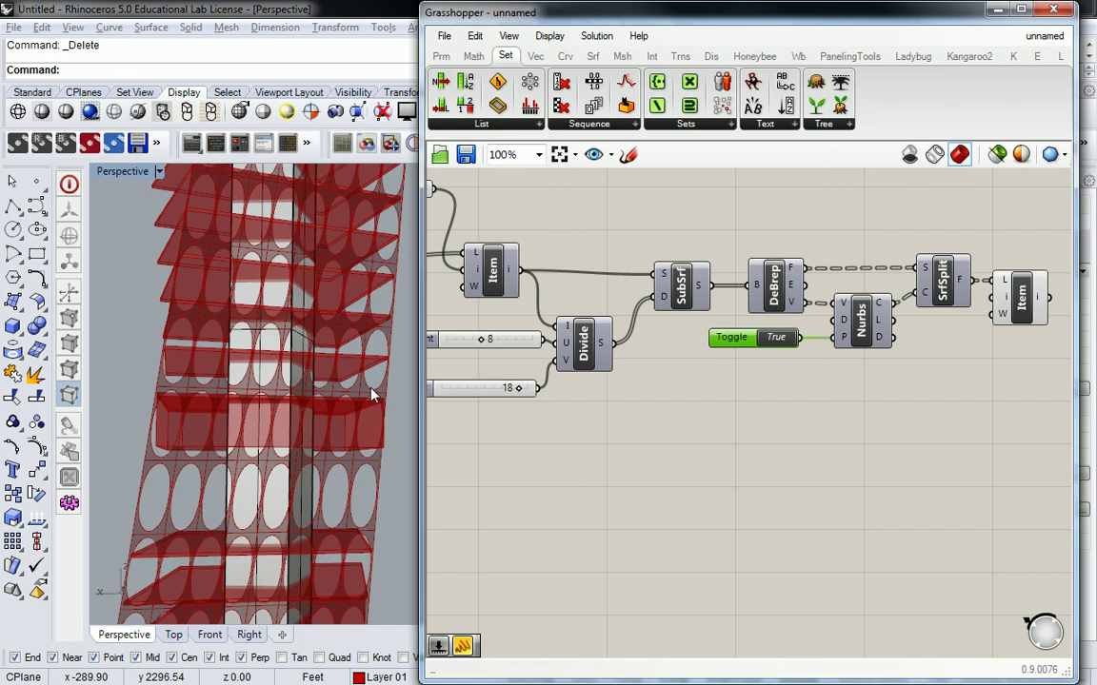
scroll(752, 276, "down", 3)
scroll(752, 274, "up", 3)
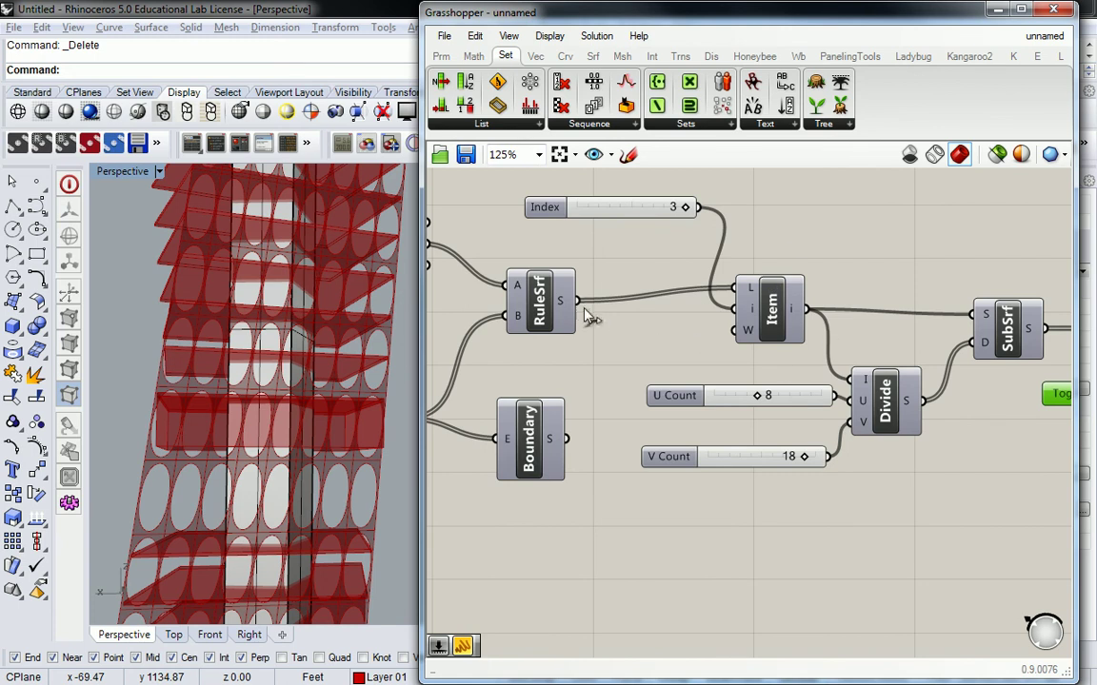
left_click_drag(577, 302, 801, 387)
left_click_drag(801, 387, 687, 283)
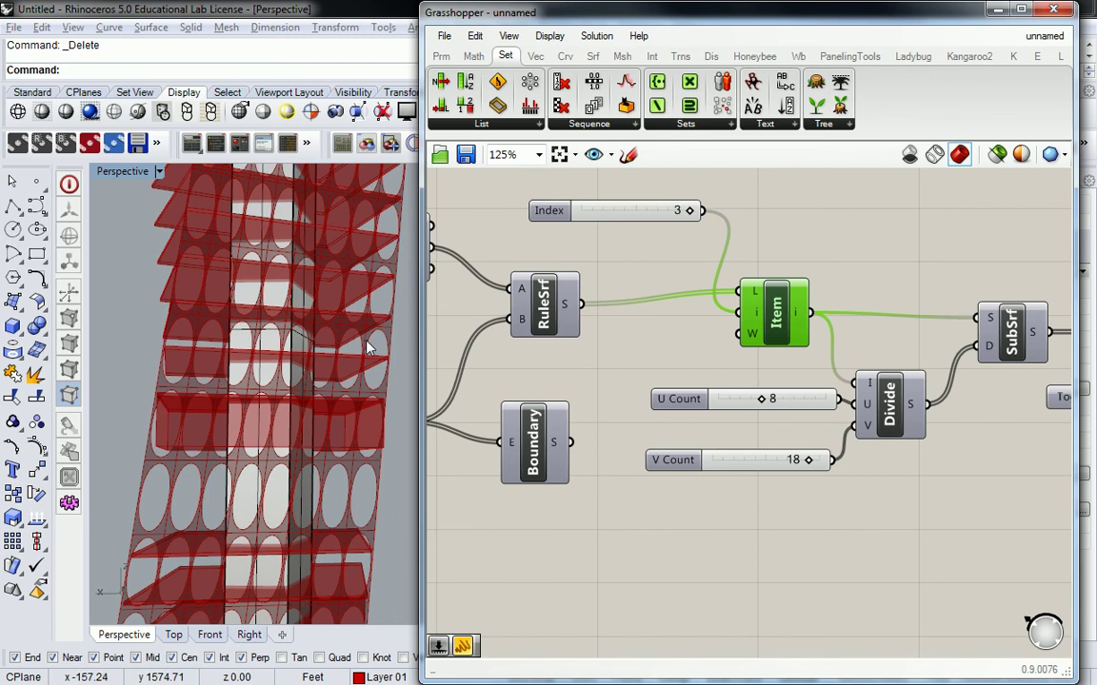
left_click(822, 267)
scroll(826, 259, "down", 3)
right_click_drag(1004, 291, 749, 318)
scroll(857, 286, "up", 2)
right_click_drag(886, 252, 941, 257)
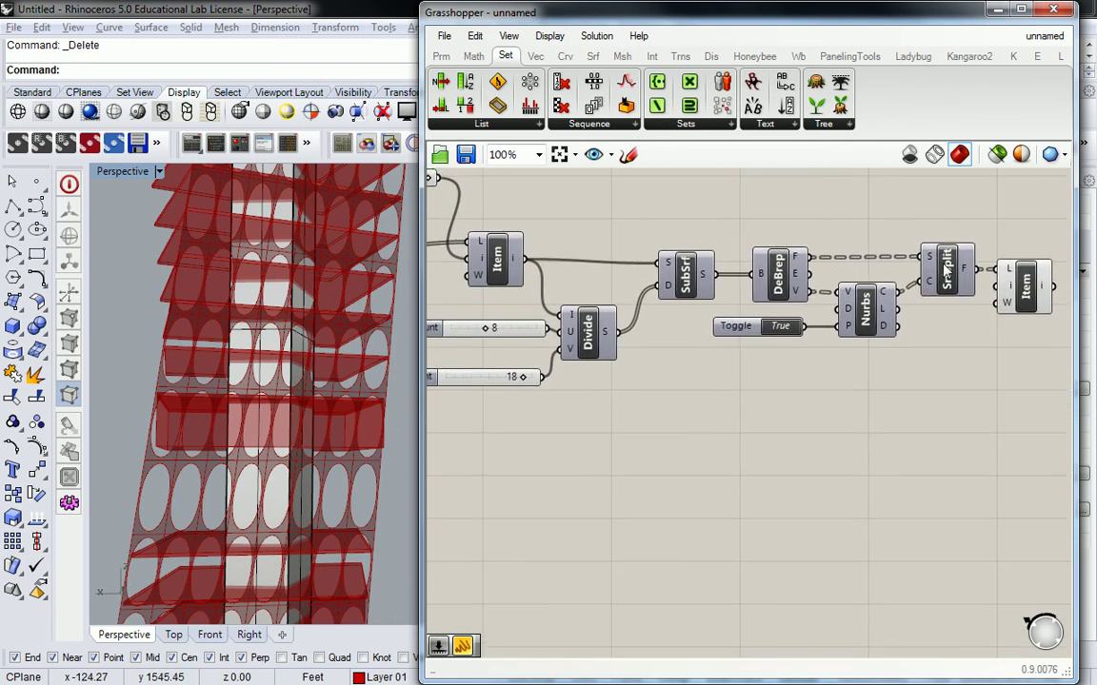